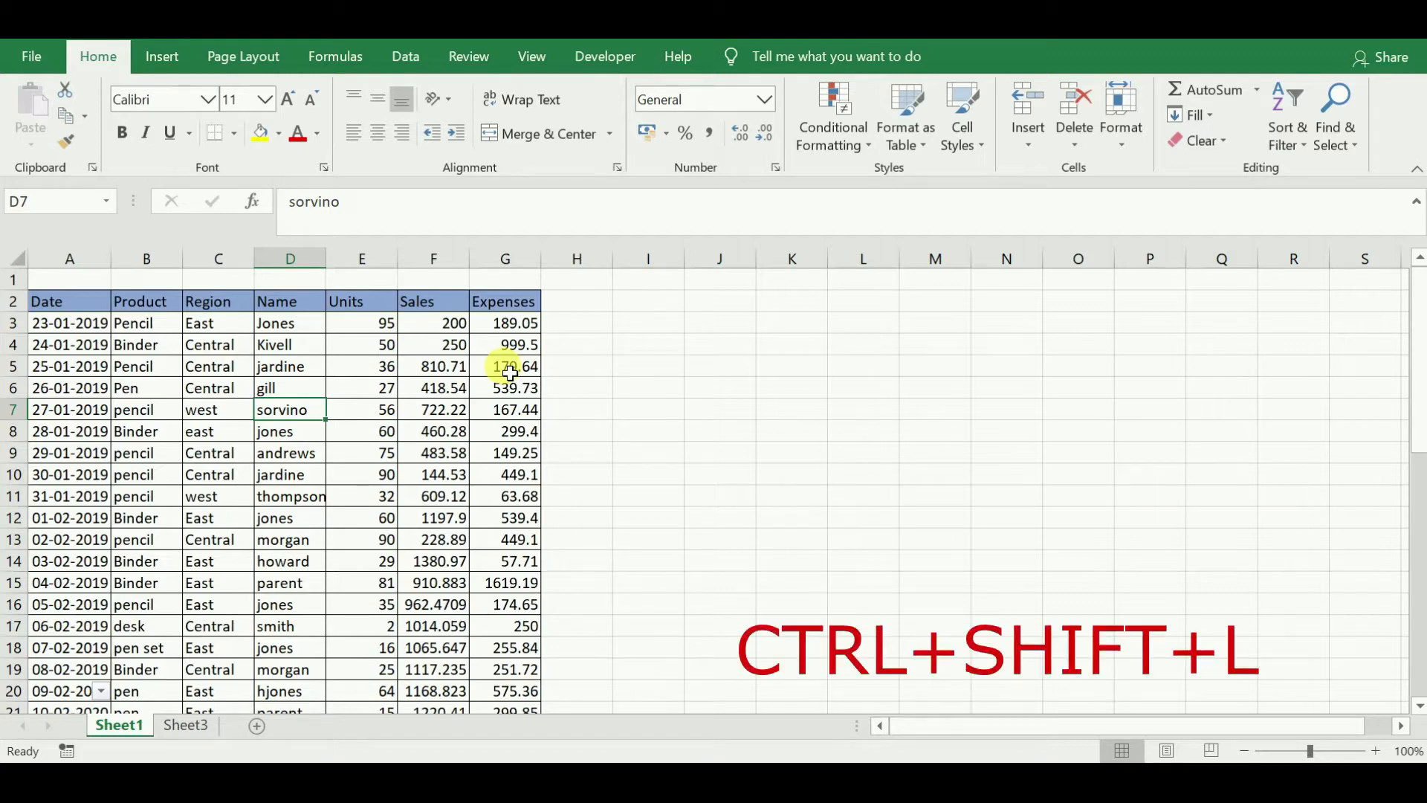
Add filter arrows to the table's header row and remove them again.
{"action": "left_click", "coordinate": [301, 305]}
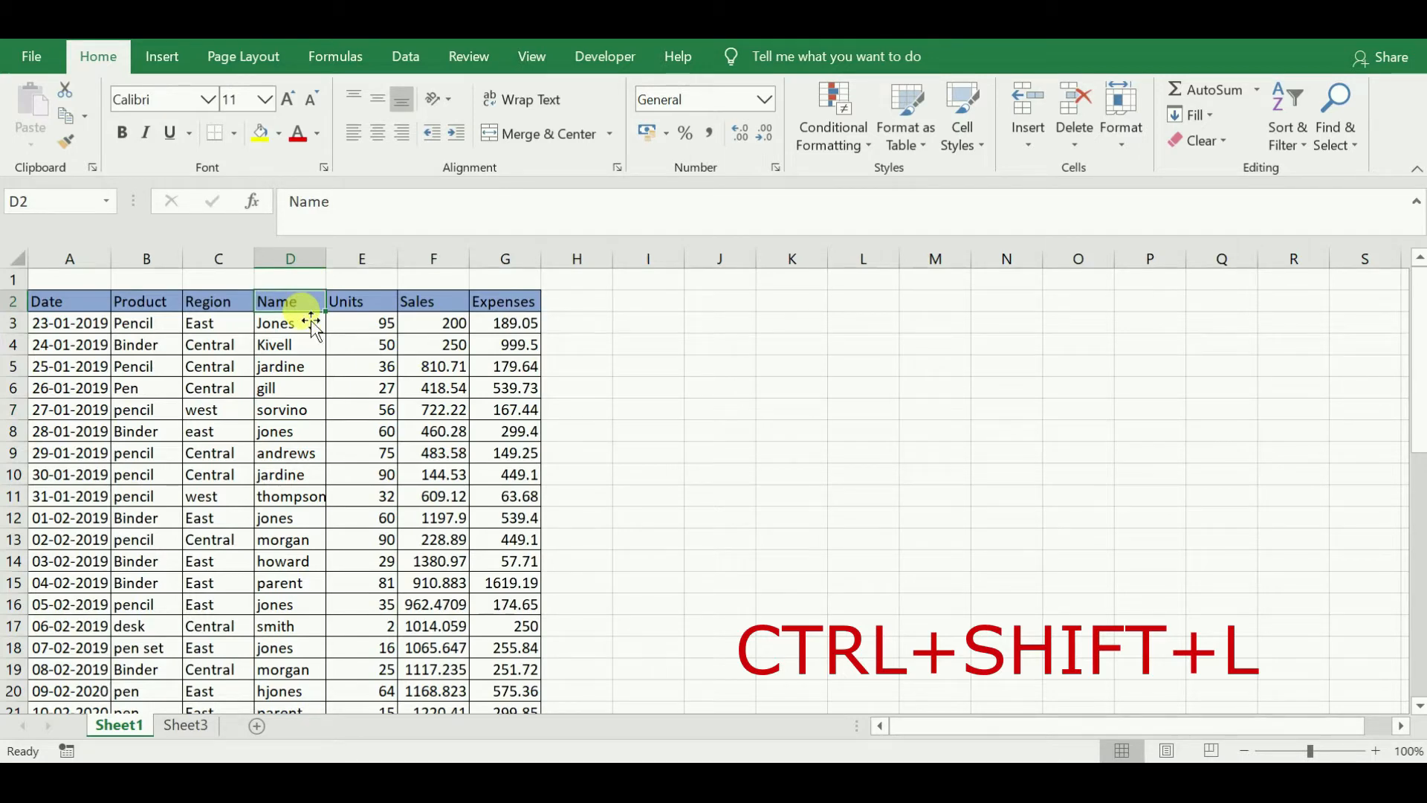
{"action": "key", "text": "ctrl+shift+l"}
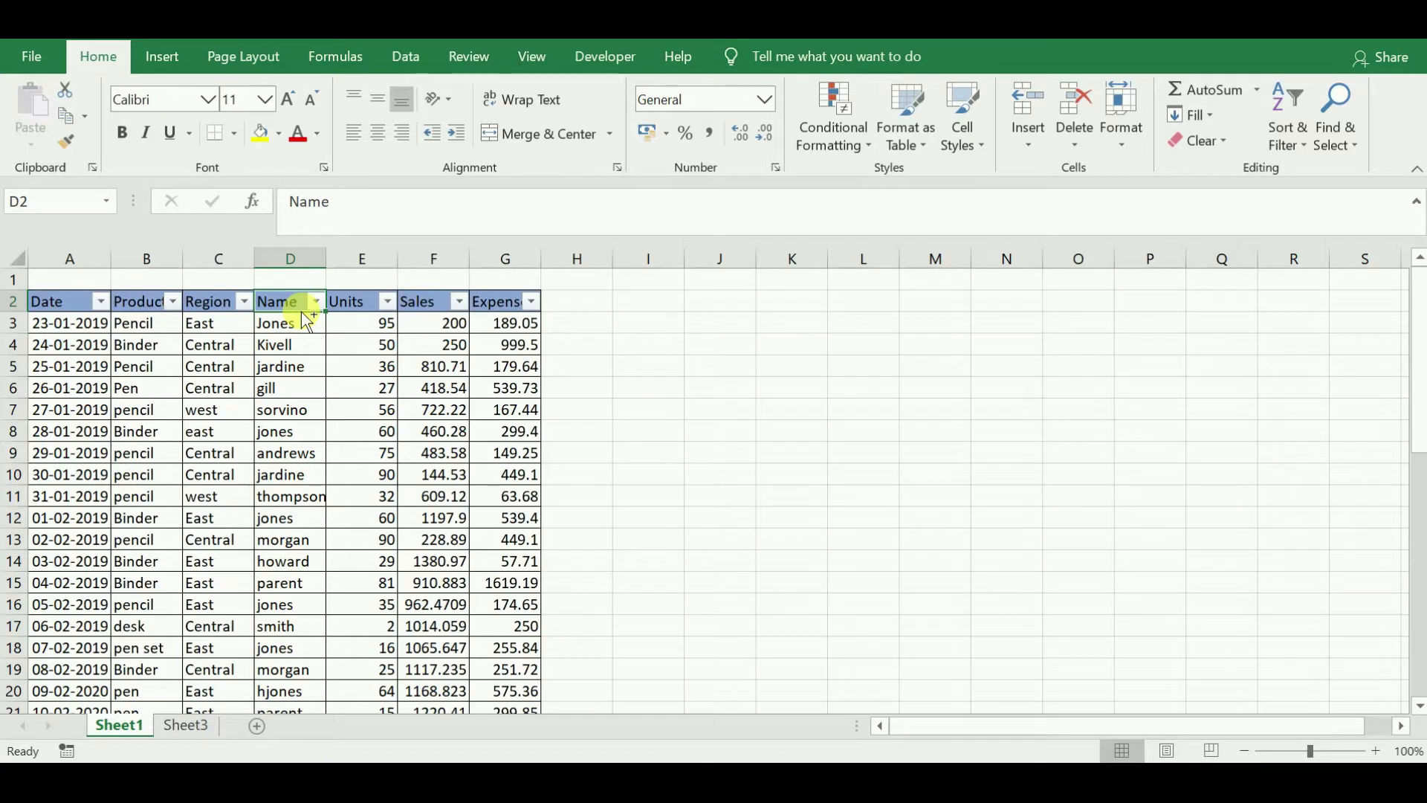
{"action": "key", "text": "ctrl+shift+l"}
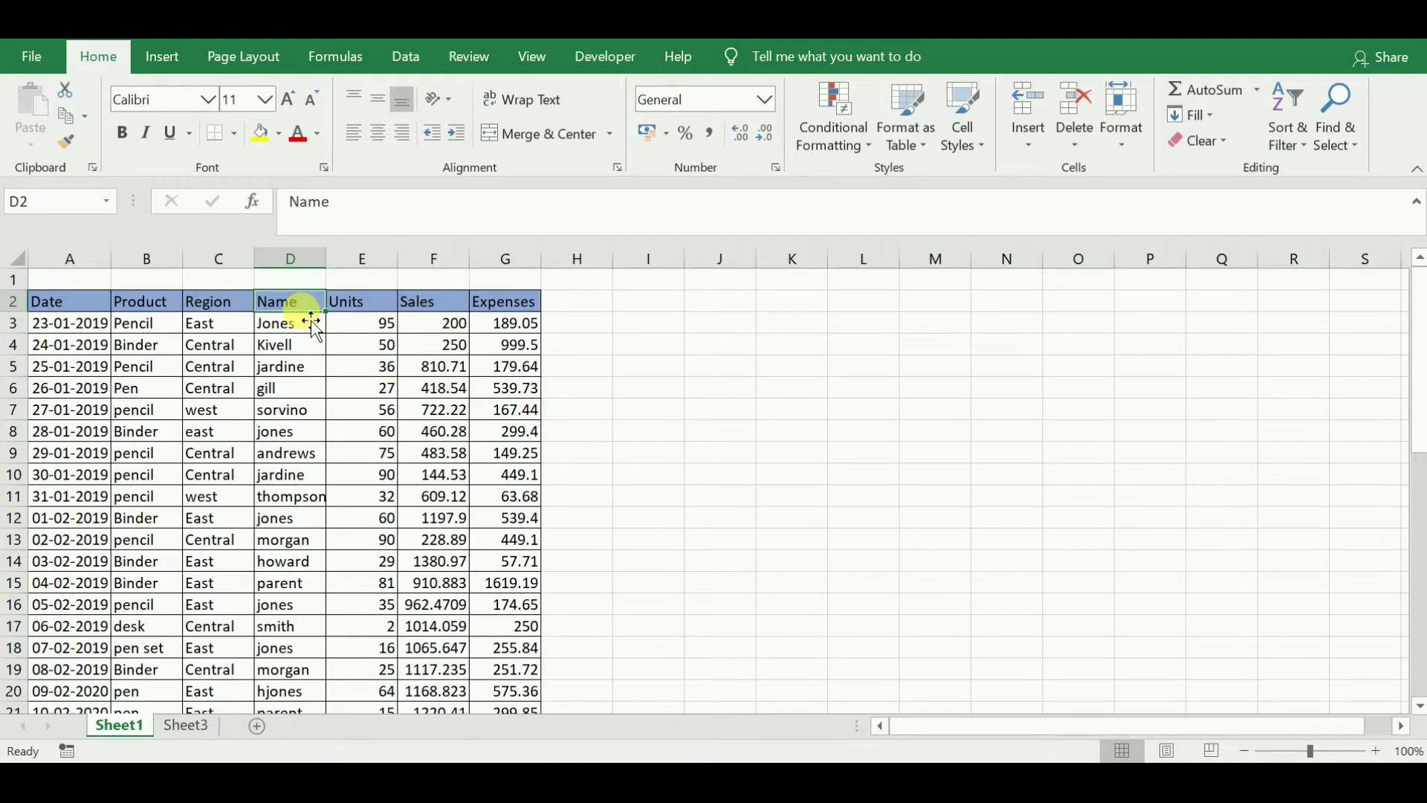
Turn on filtering for the data table with the headers Date through Expenses.
{"action": "left_click", "coordinate": [251, 389]}
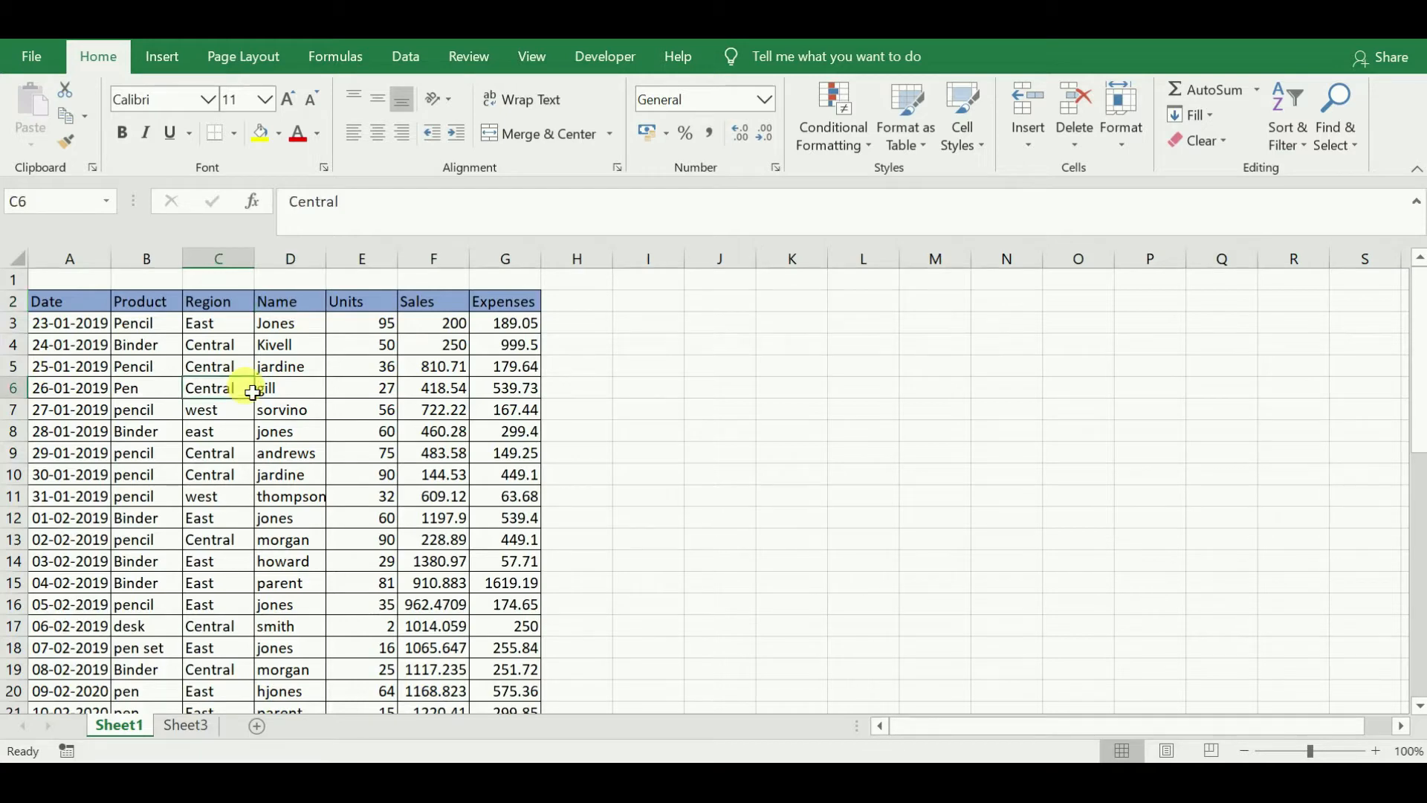
{"action": "left_click", "coordinate": [401, 53]}
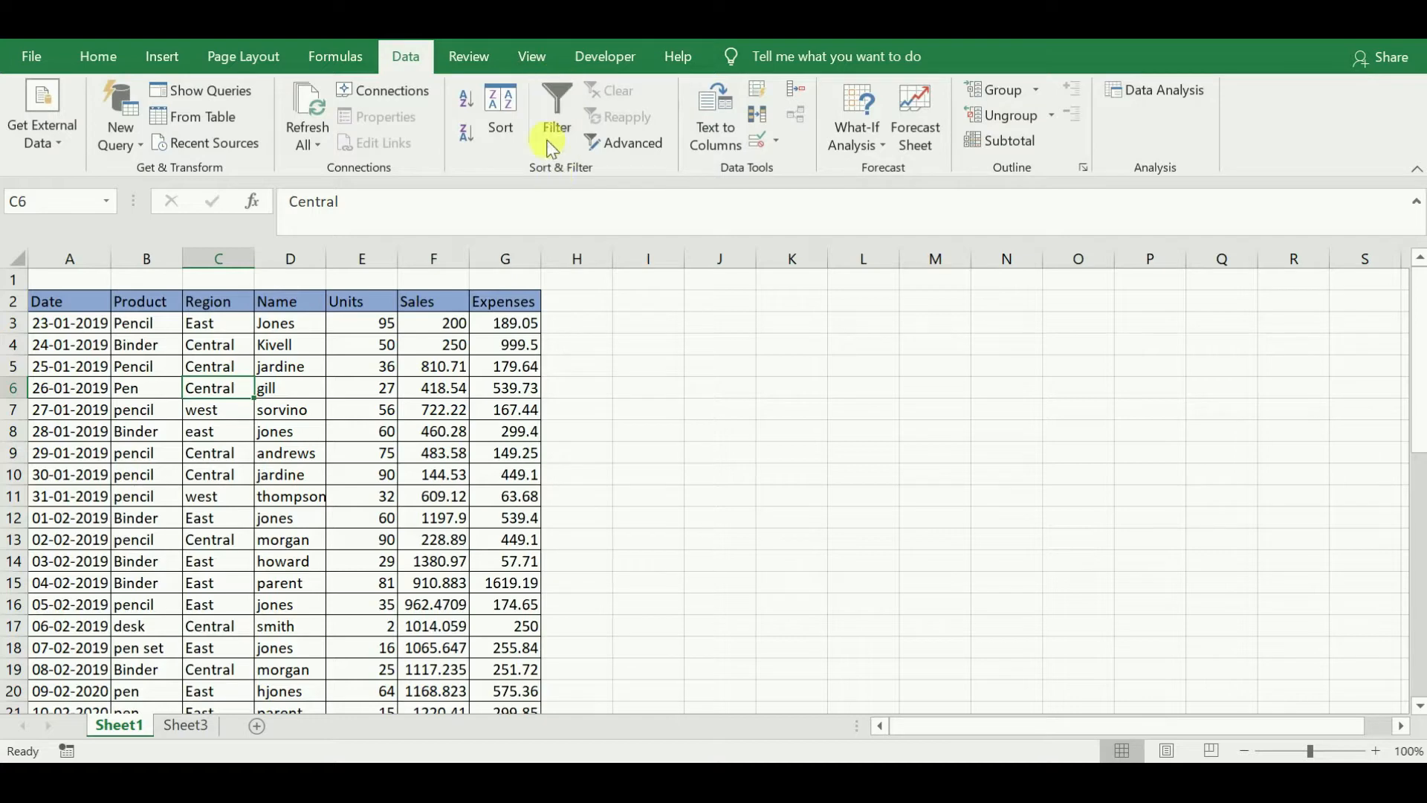
{"action": "left_click", "coordinate": [545, 110]}
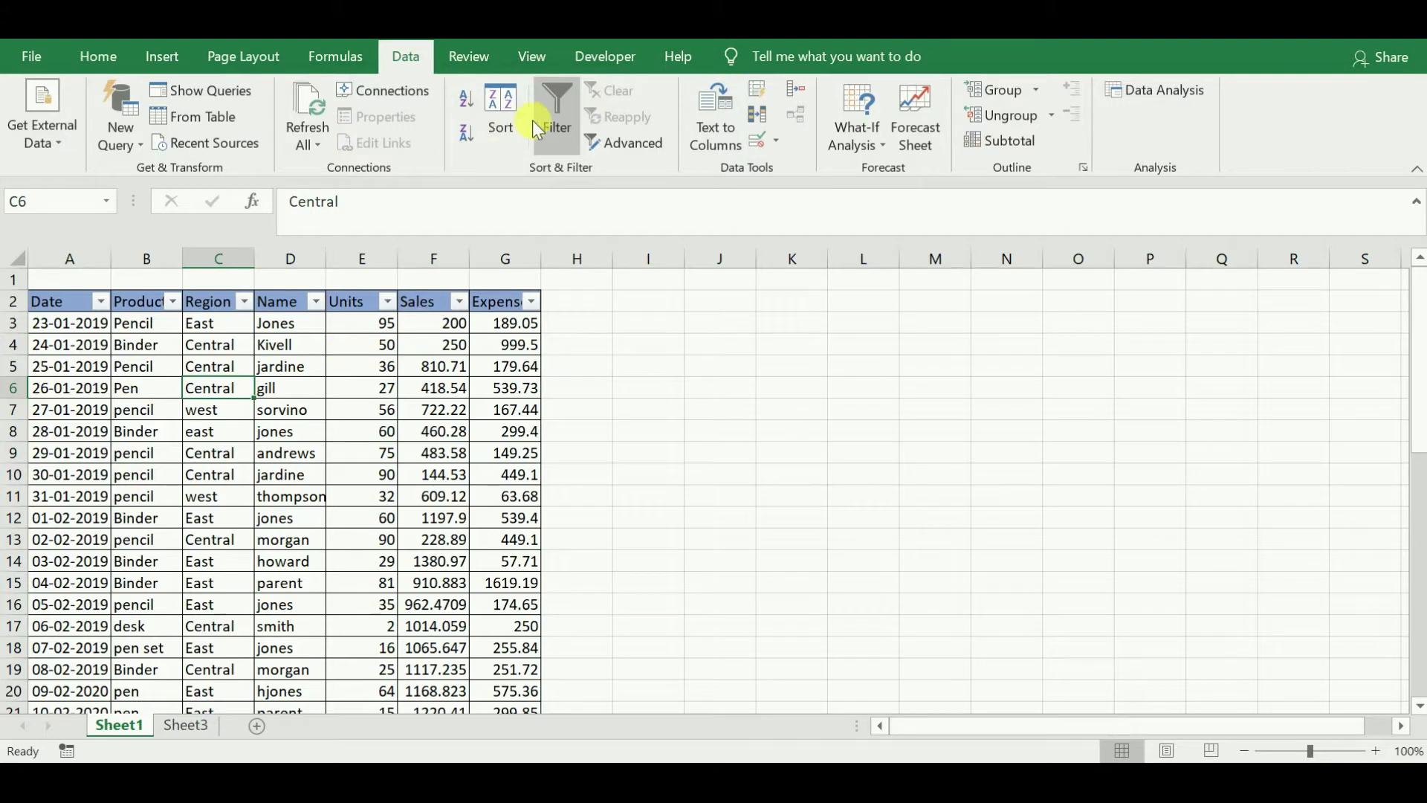
{"action": "left_click", "coordinate": [563, 104]}
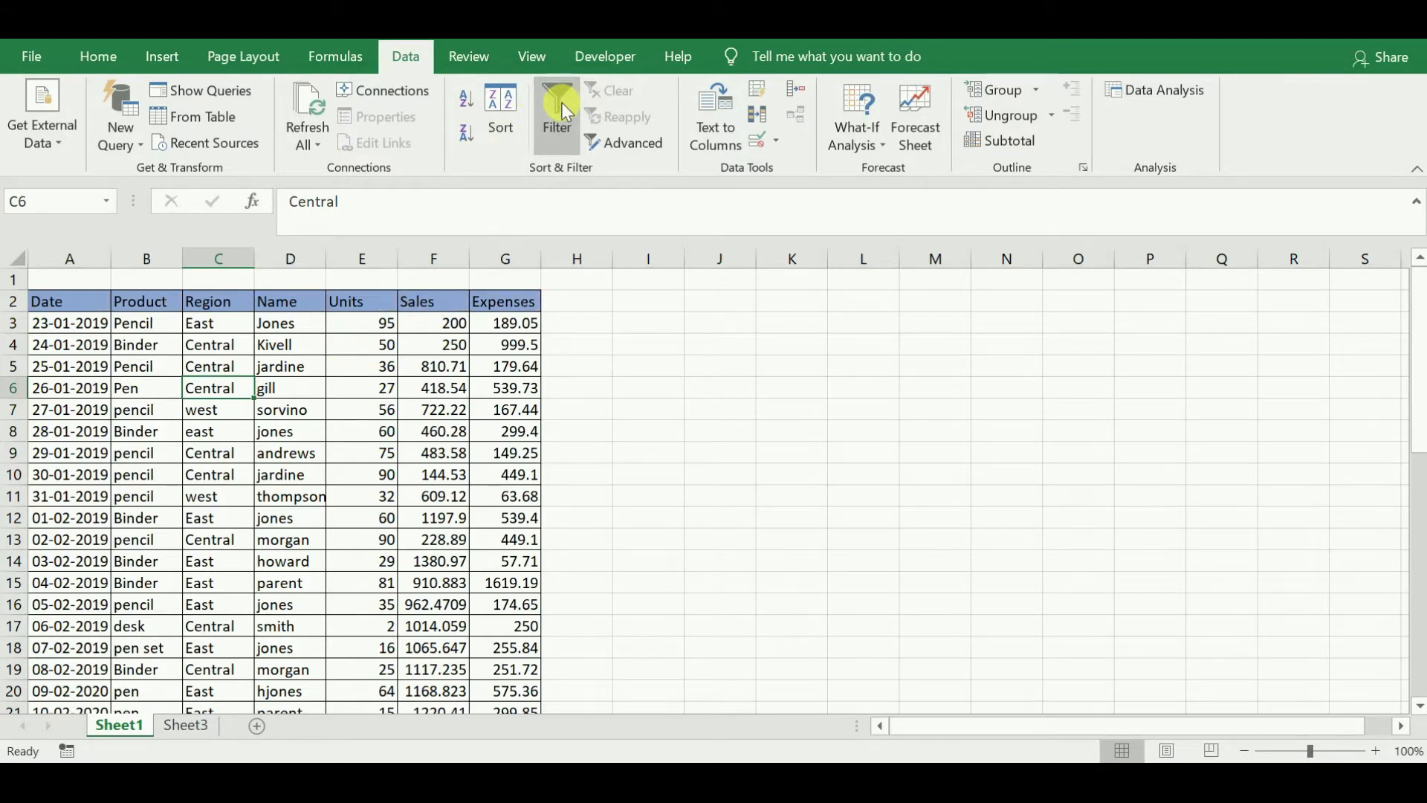
{"action": "left_click", "coordinate": [562, 103]}
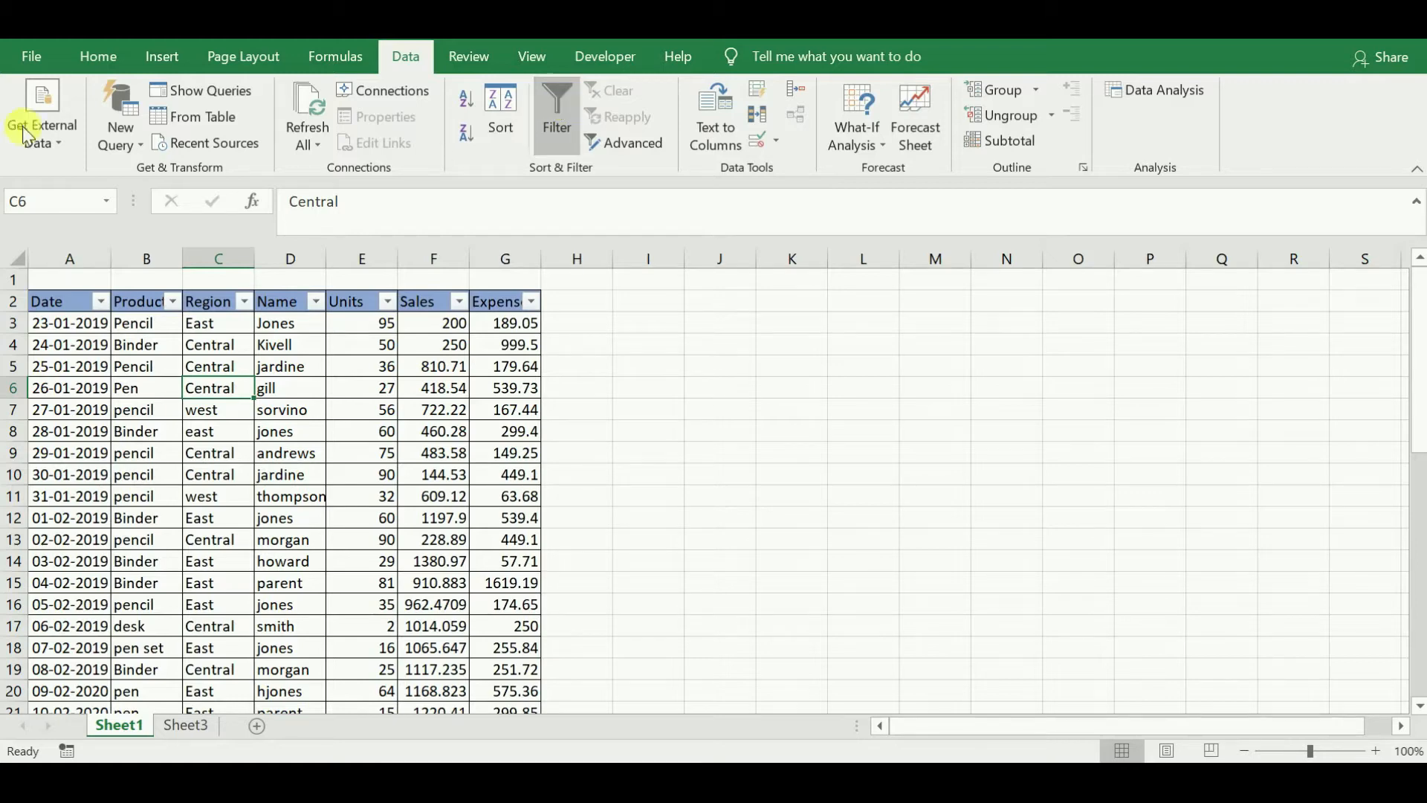
Filter the Date column to show only the 2020 records, and clear that filter after reviewing the rows.
{"action": "left_click", "coordinate": [102, 301]}
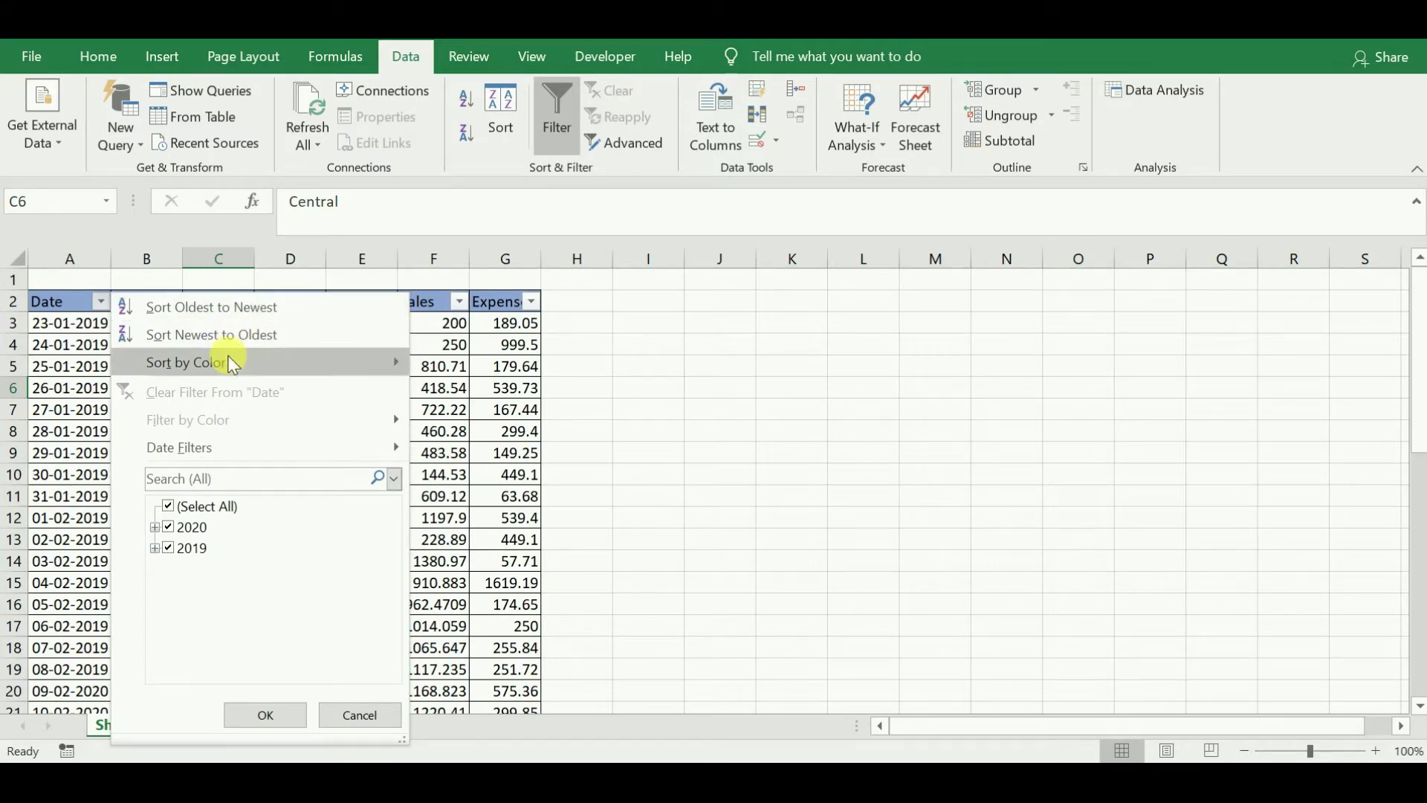
{"action": "mouse_move", "coordinate": [232, 364]}
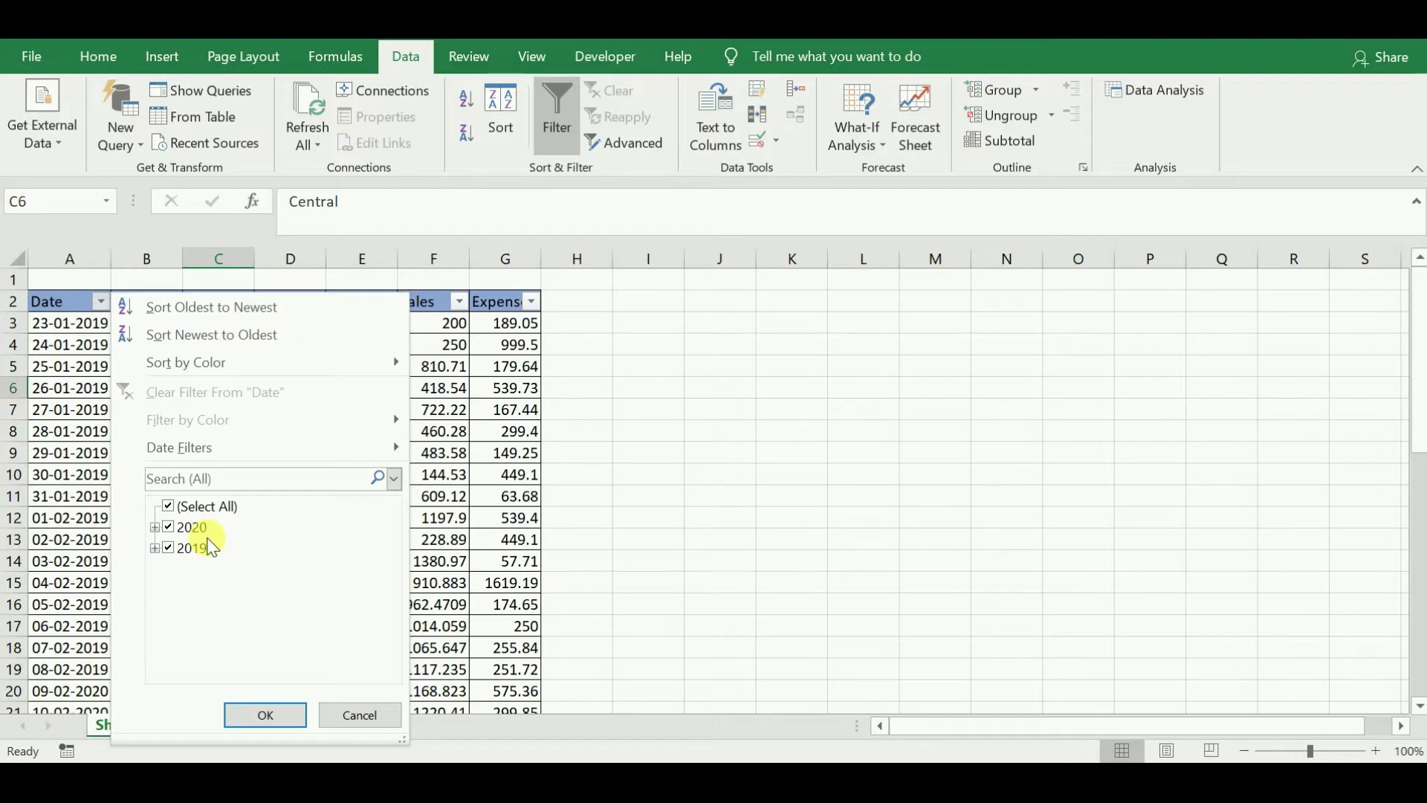
{"action": "left_click", "coordinate": [169, 527]}
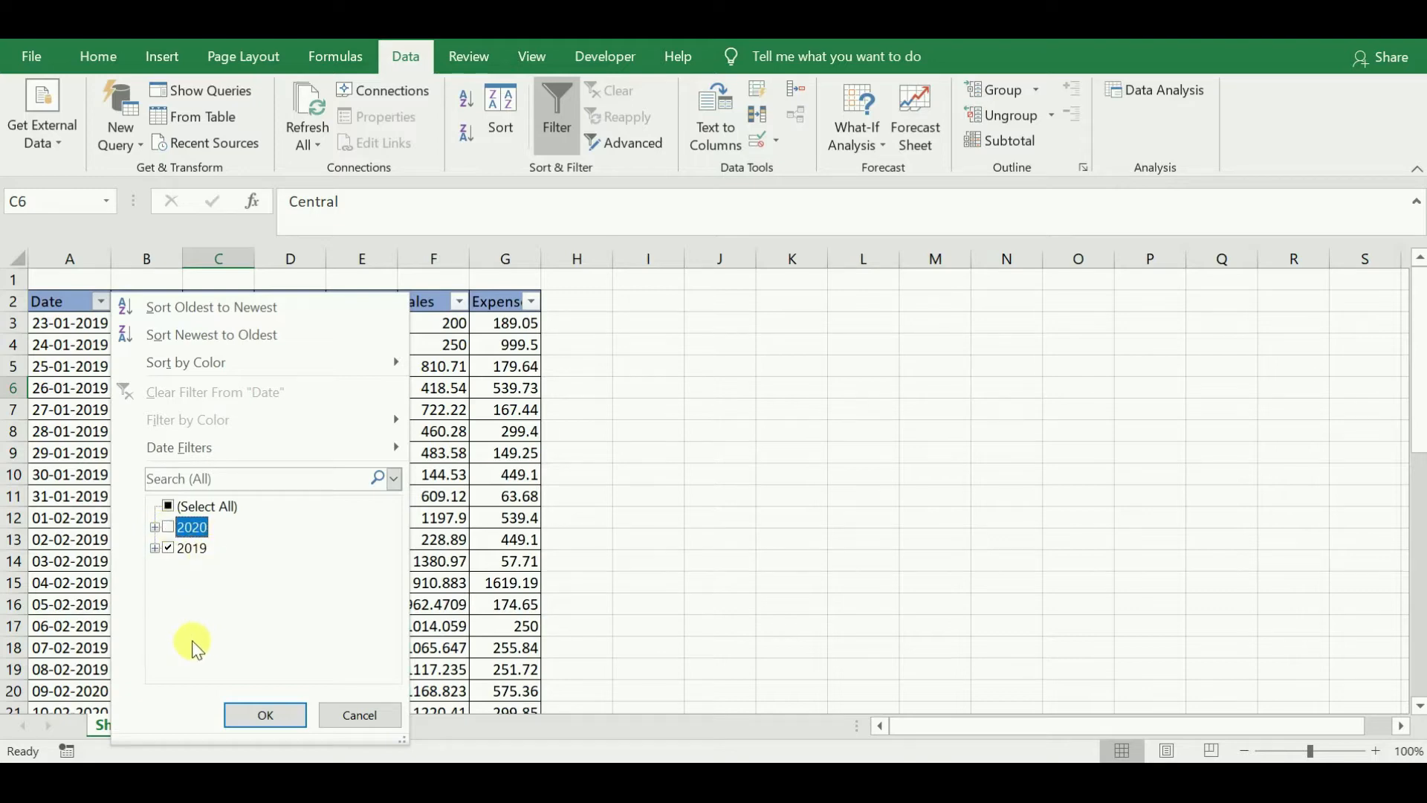
{"action": "left_click", "coordinate": [168, 530]}
{"action": "left_click", "coordinate": [168, 529]}
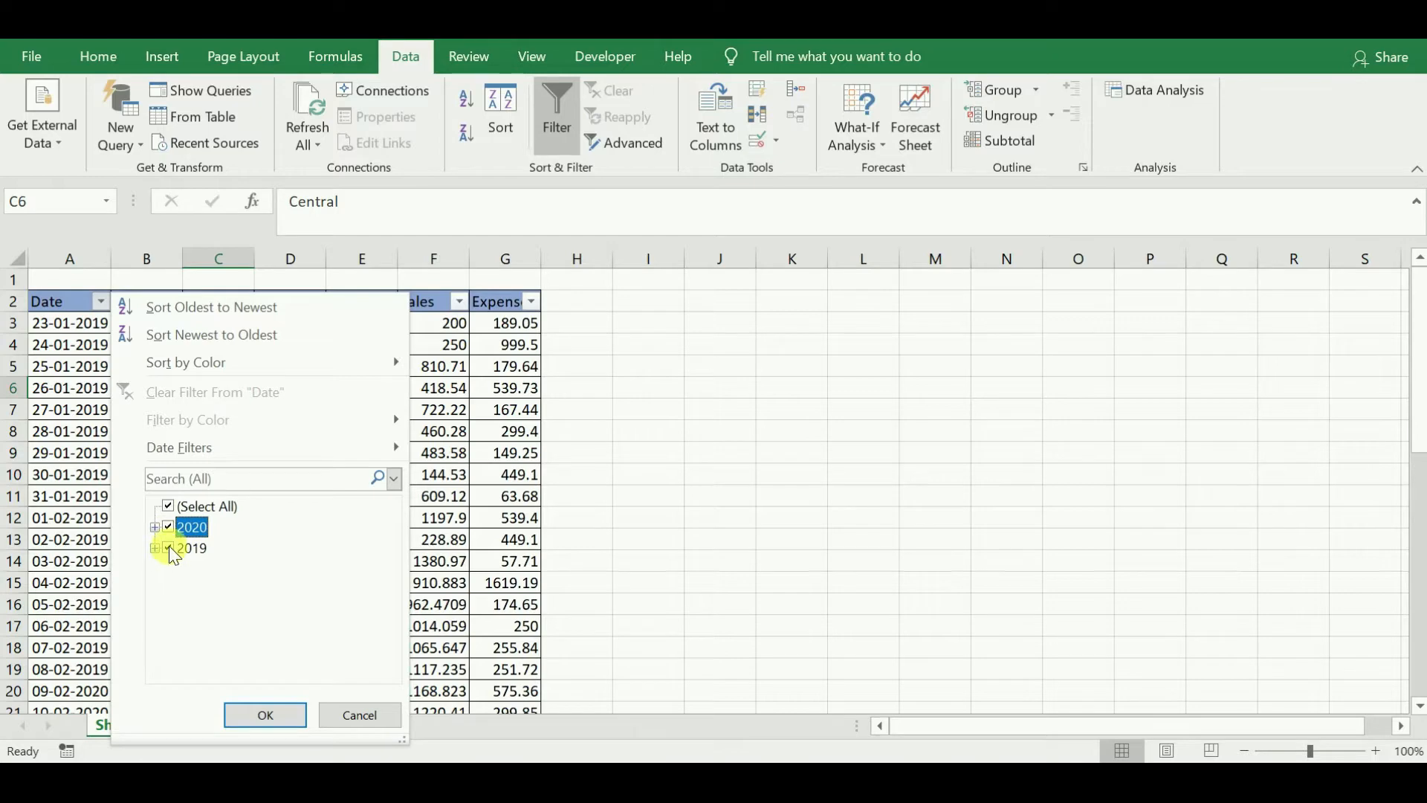
{"action": "left_click", "coordinate": [169, 548]}
{"action": "left_click", "coordinate": [265, 716]}
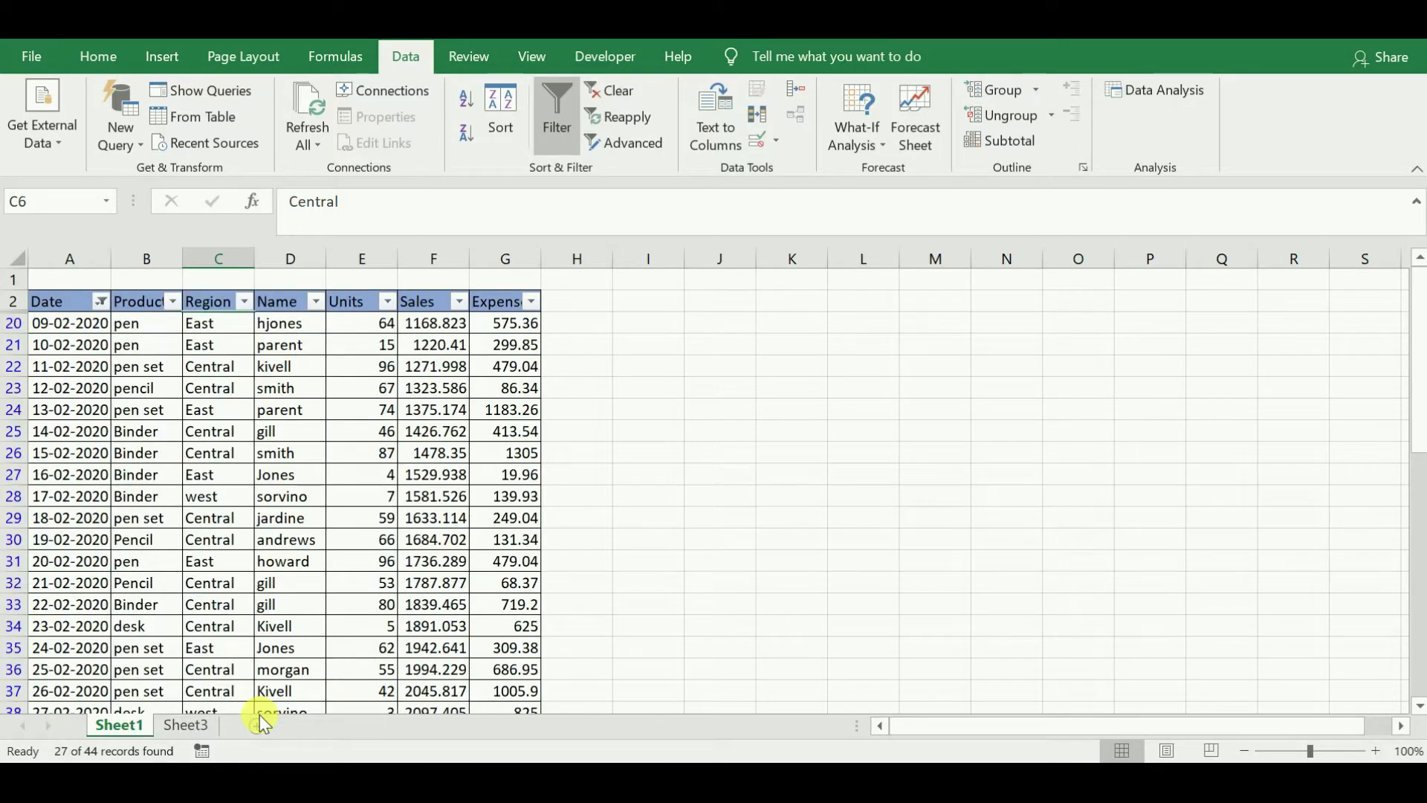
{"action": "scroll", "coordinate": [706, 490], "scroll_direction": "down", "scroll_amount": 4}
{"action": "scroll", "coordinate": [706, 490], "scroll_direction": "up", "scroll_amount": 4}
{"action": "left_click", "coordinate": [102, 302]}
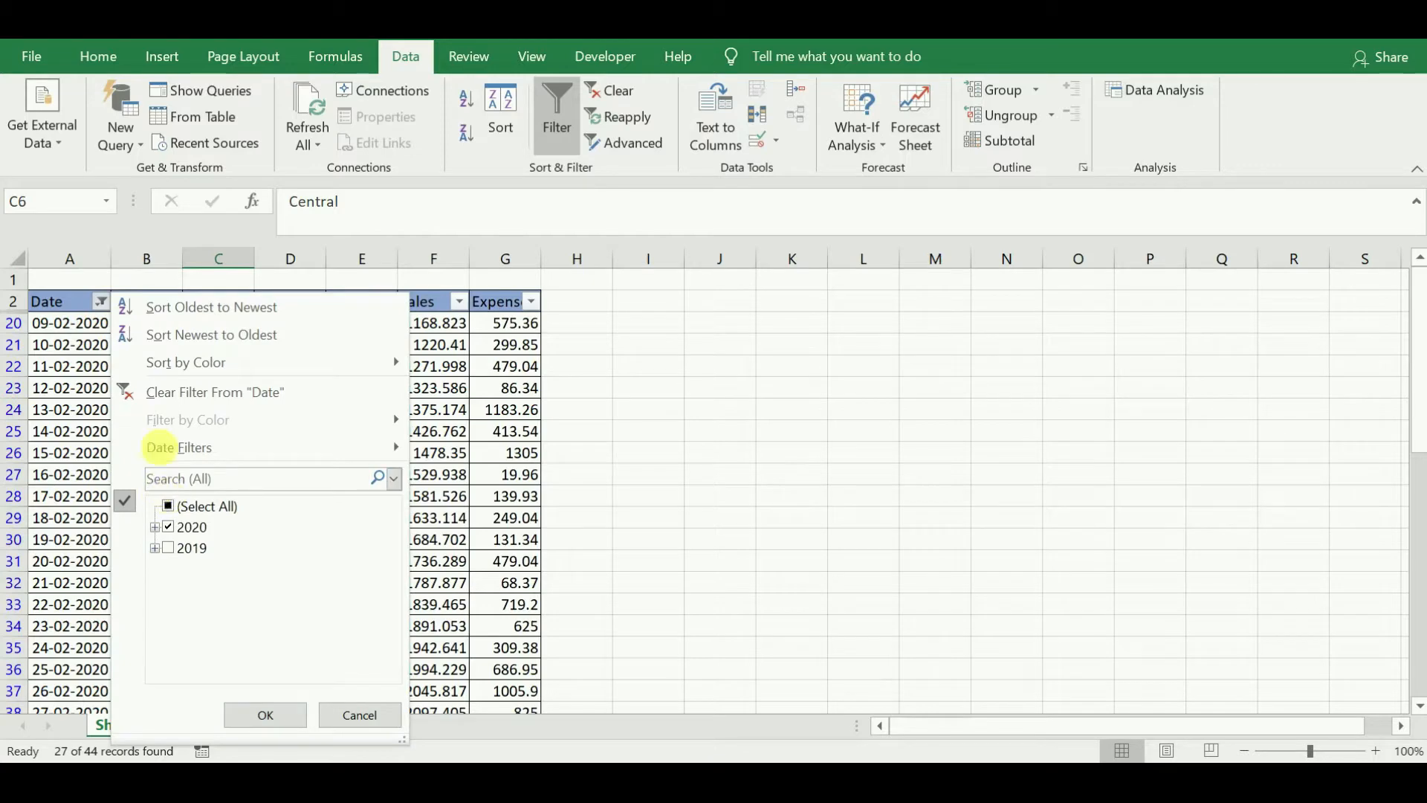
{"action": "left_click", "coordinate": [179, 392]}
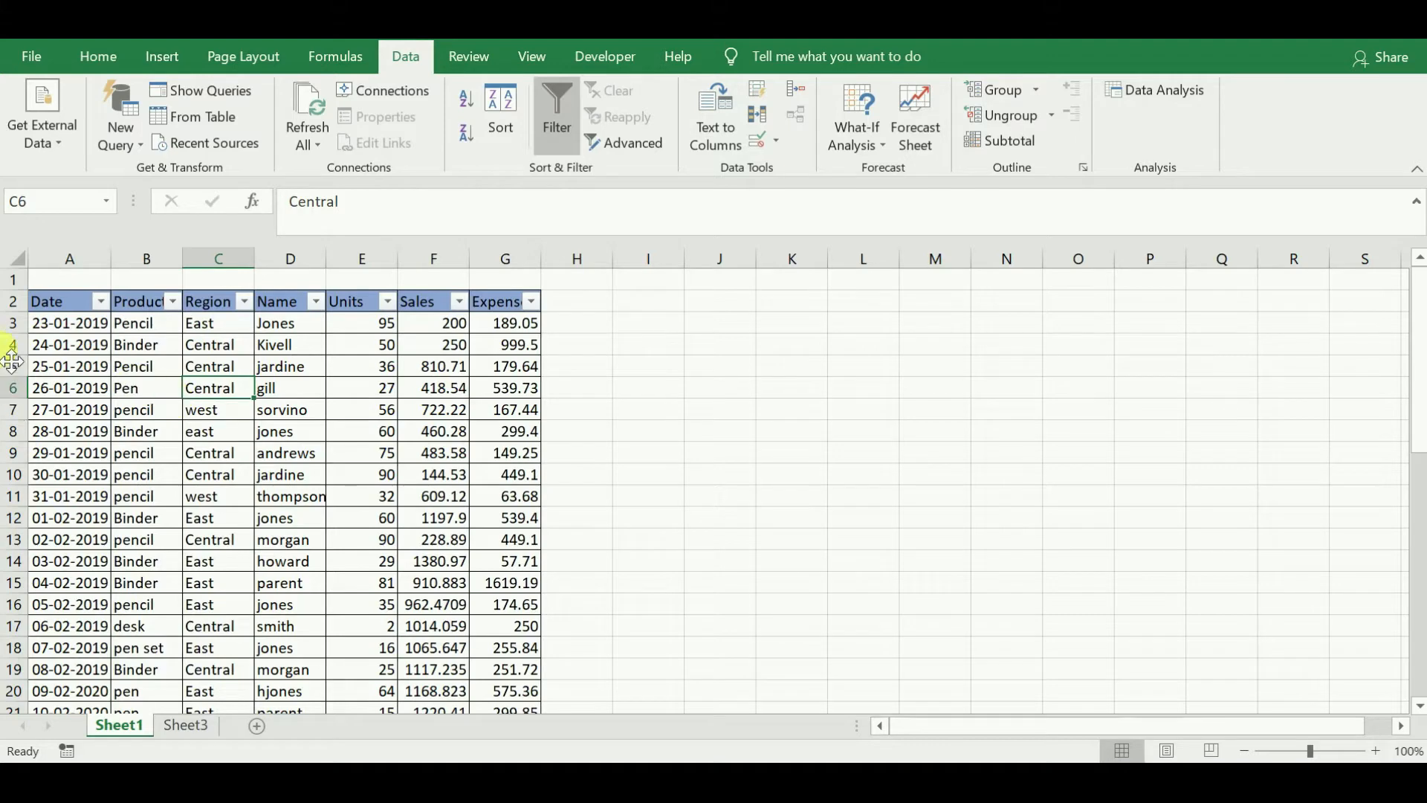
Apply the Last Year date filter to the Date column and look through the filtered rows.
{"action": "left_click", "coordinate": [102, 302]}
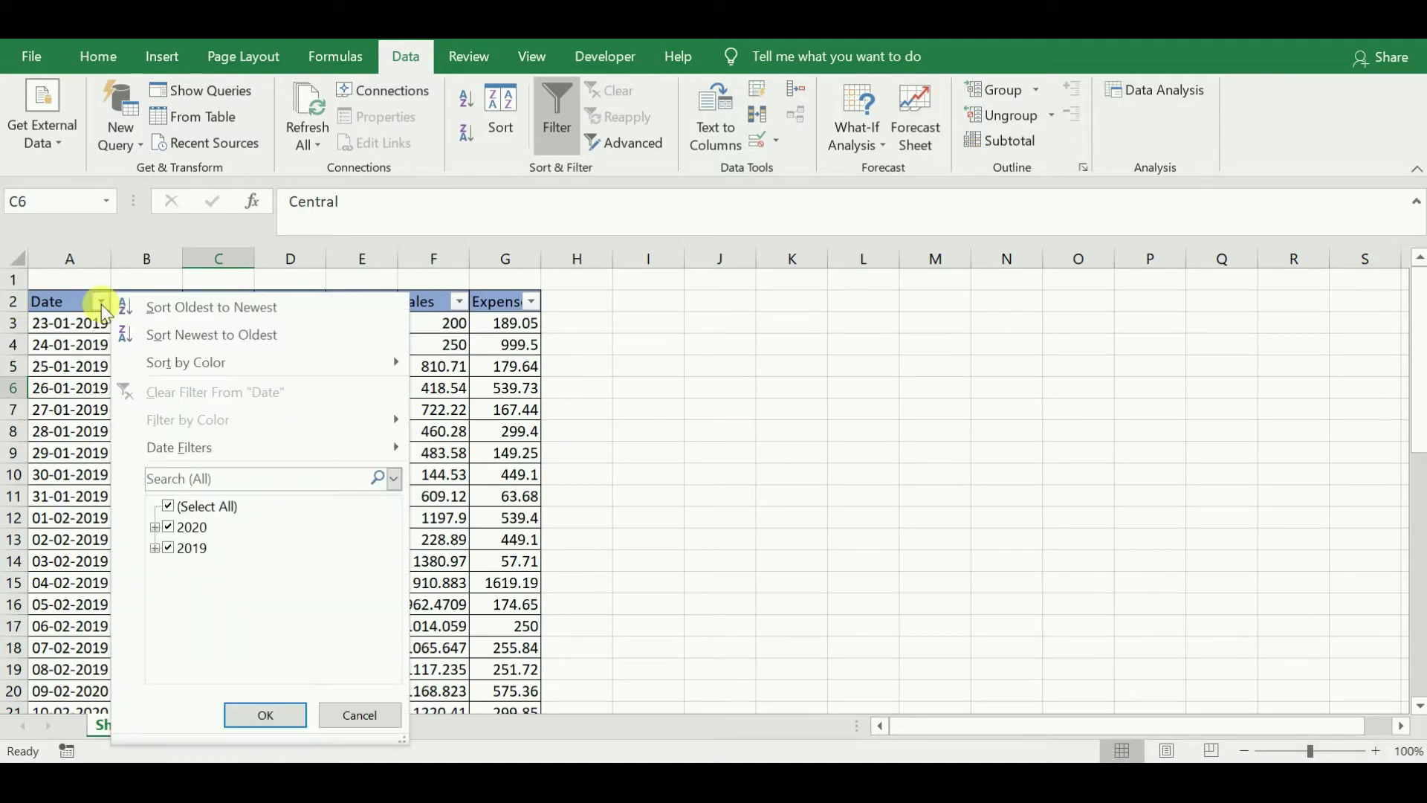
{"action": "mouse_move", "coordinate": [181, 450]}
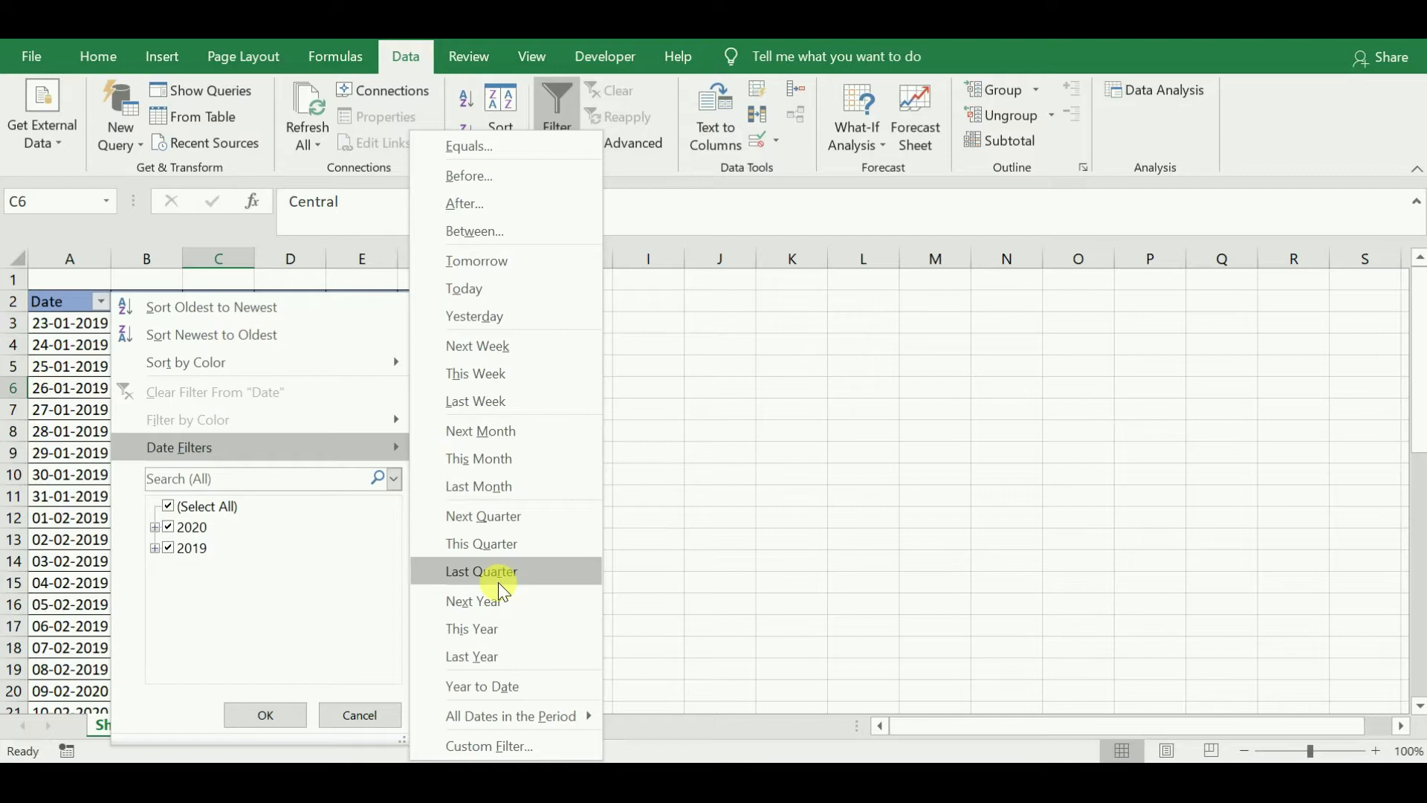
{"action": "left_click", "coordinate": [488, 660]}
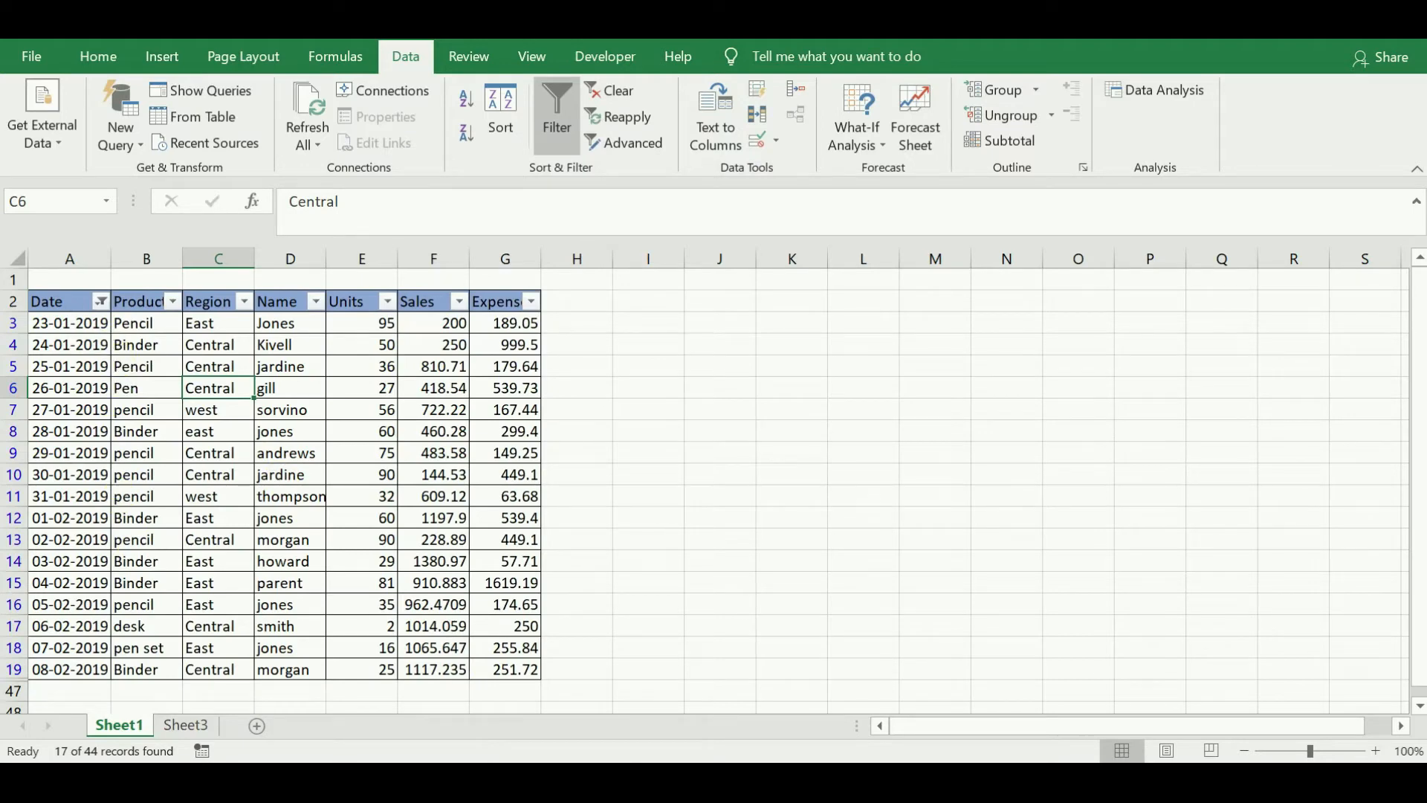
{"action": "scroll", "coordinate": [290, 476], "scroll_direction": "down", "scroll_amount": 1}
{"action": "scroll", "coordinate": [290, 475], "scroll_direction": "down", "scroll_amount": 3}
{"action": "scroll", "coordinate": [290, 476], "scroll_direction": "up", "scroll_amount": 4}
Switch the Date column's filter to This Year, review the rows, and clear the filter.
{"action": "left_click", "coordinate": [101, 303]}
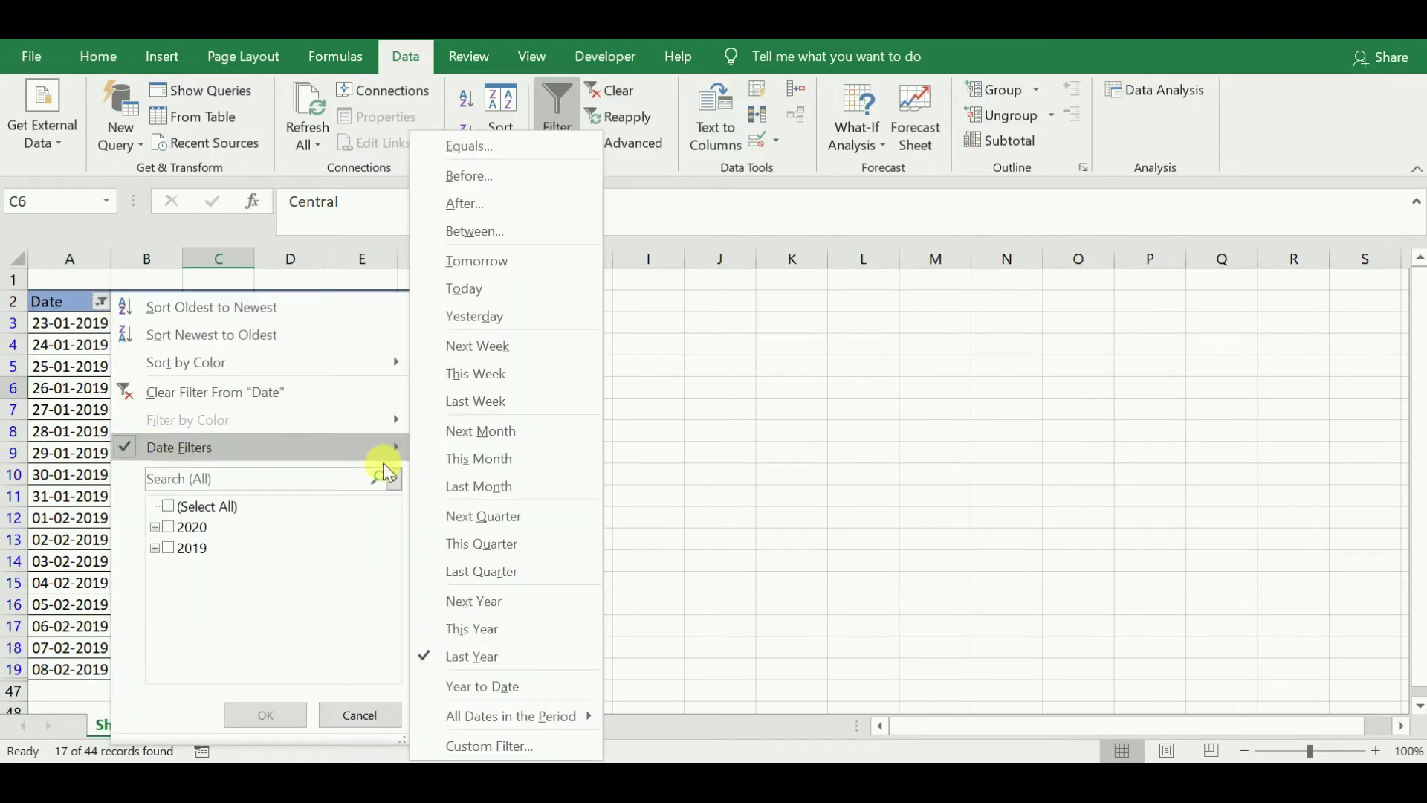
{"action": "left_click", "coordinate": [490, 632]}
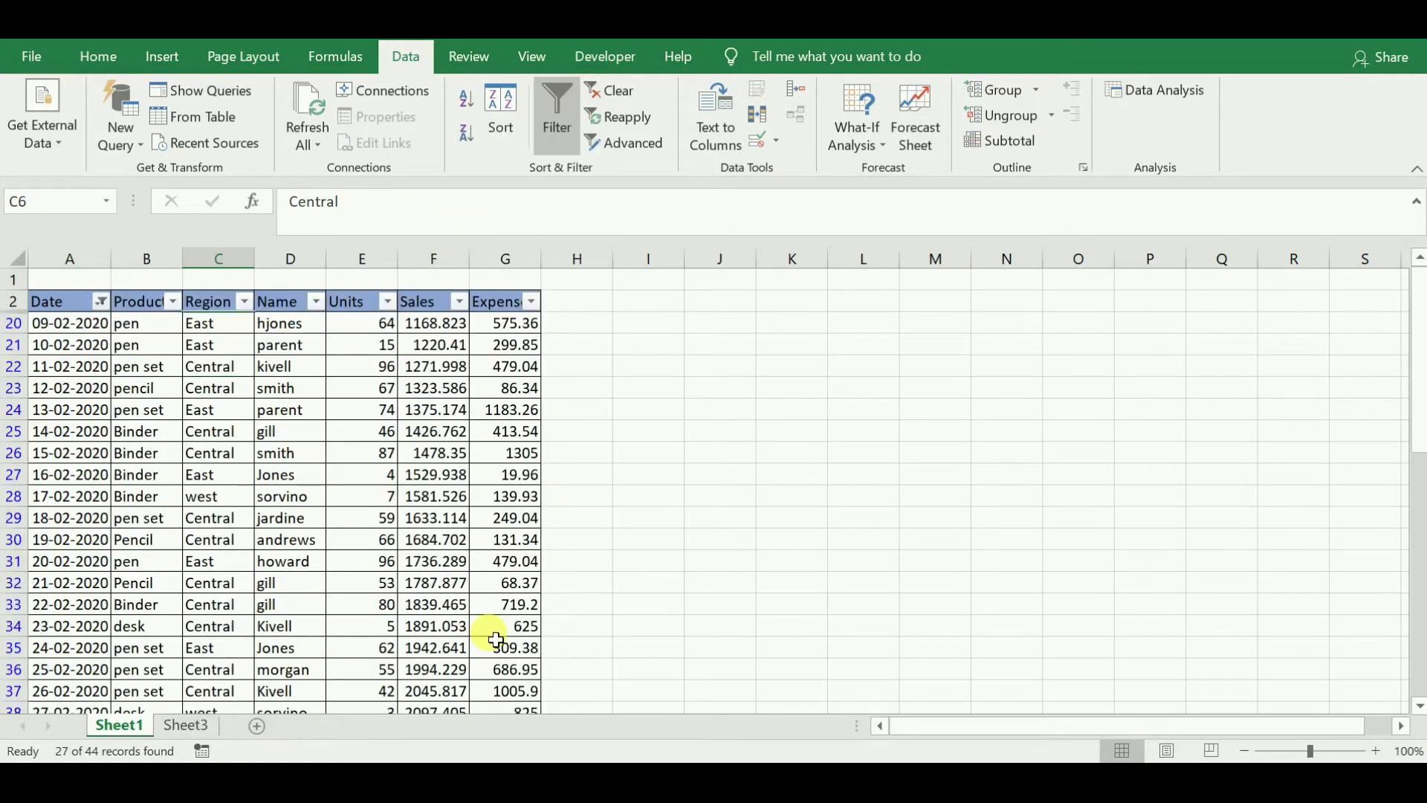
{"action": "scroll", "coordinate": [497, 640], "scroll_direction": "down", "scroll_amount": 3}
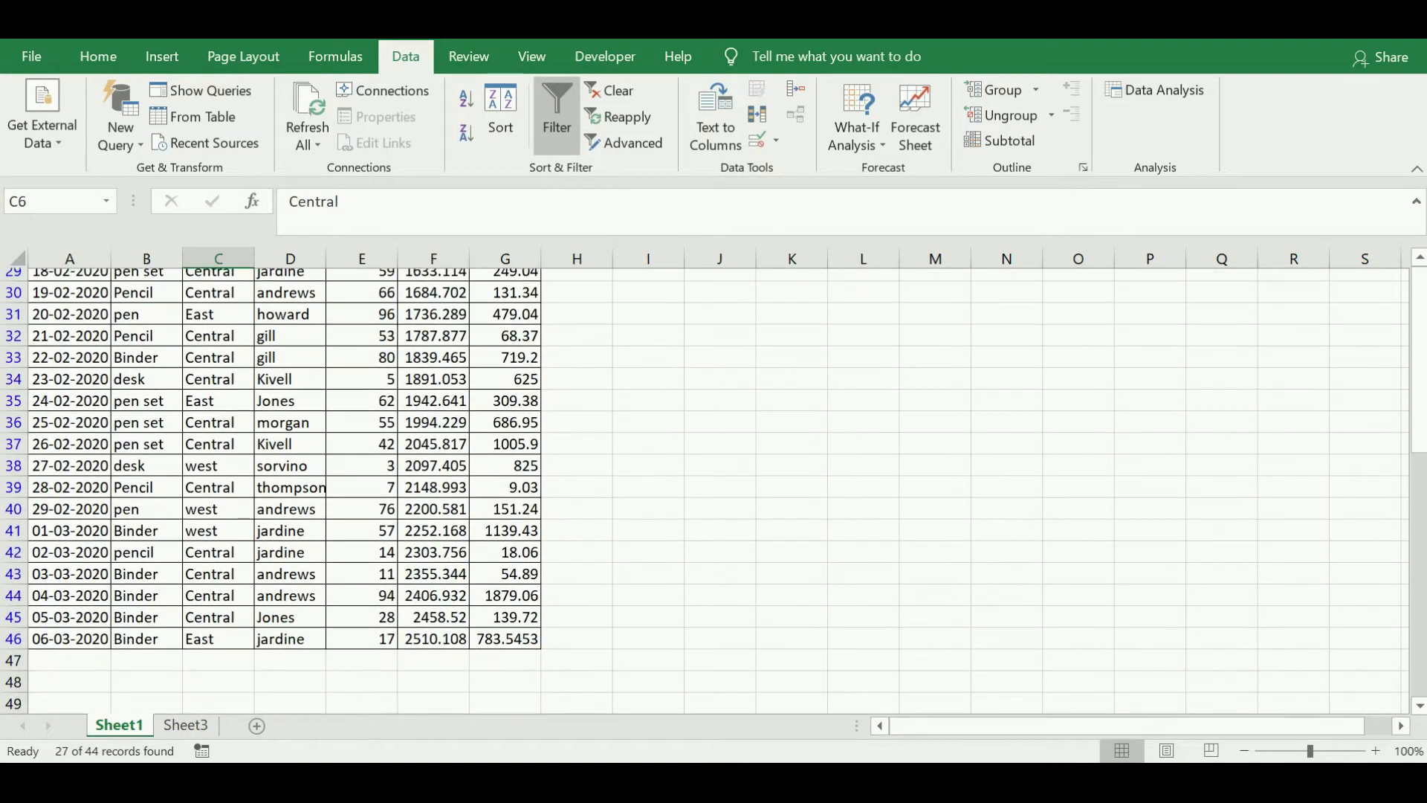
{"action": "scroll", "coordinate": [285, 491], "scroll_direction": "up", "scroll_amount": 3}
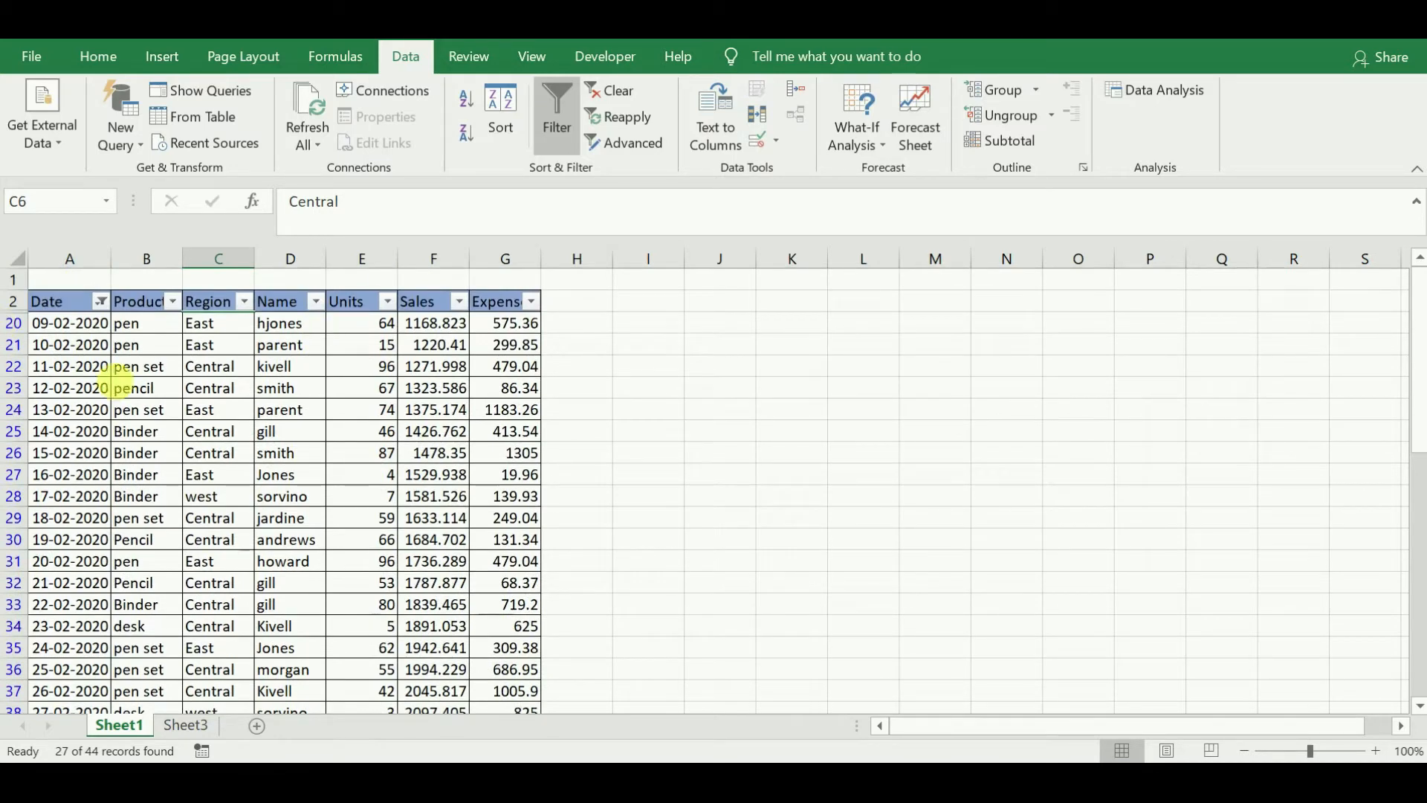
{"action": "left_click", "coordinate": [107, 302]}
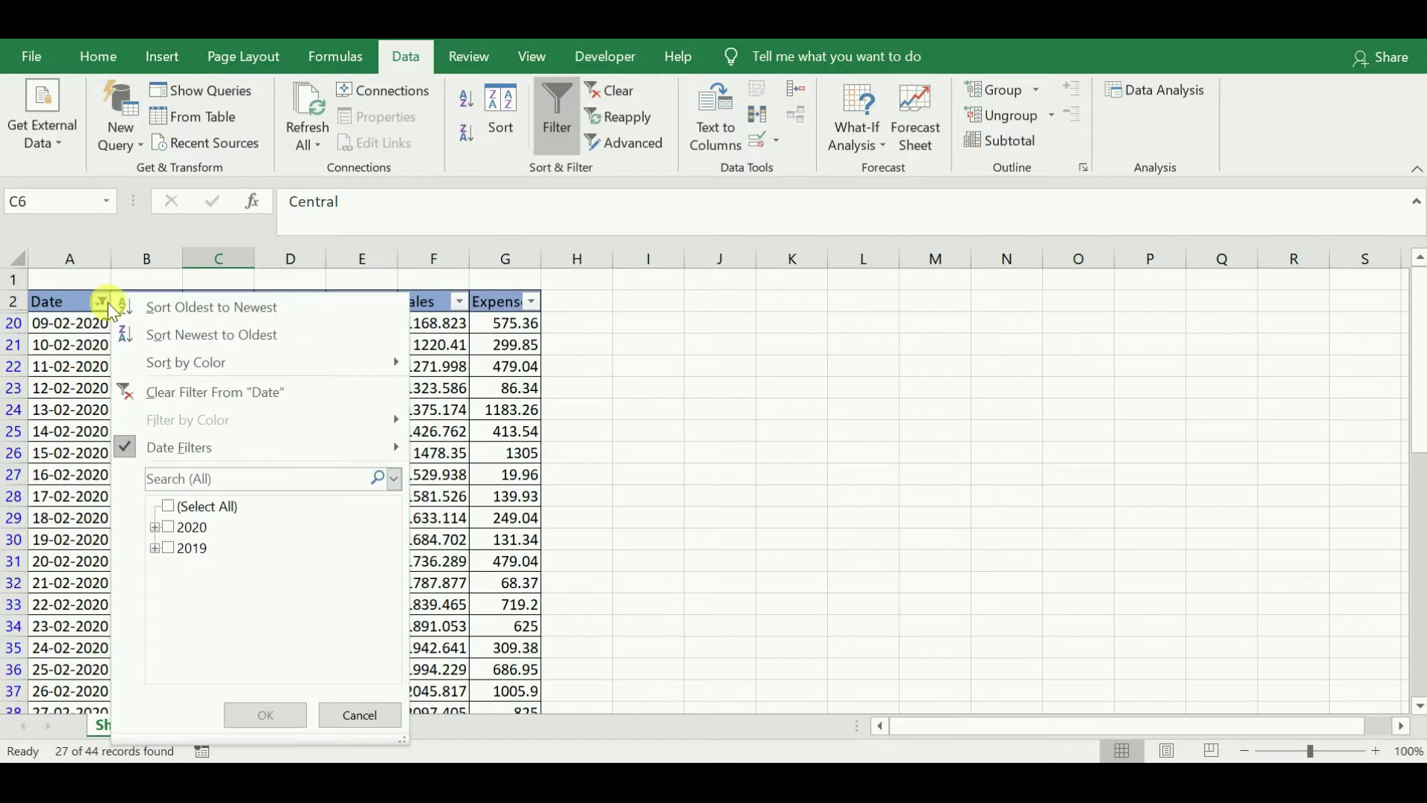
{"action": "left_click", "coordinate": [223, 392]}
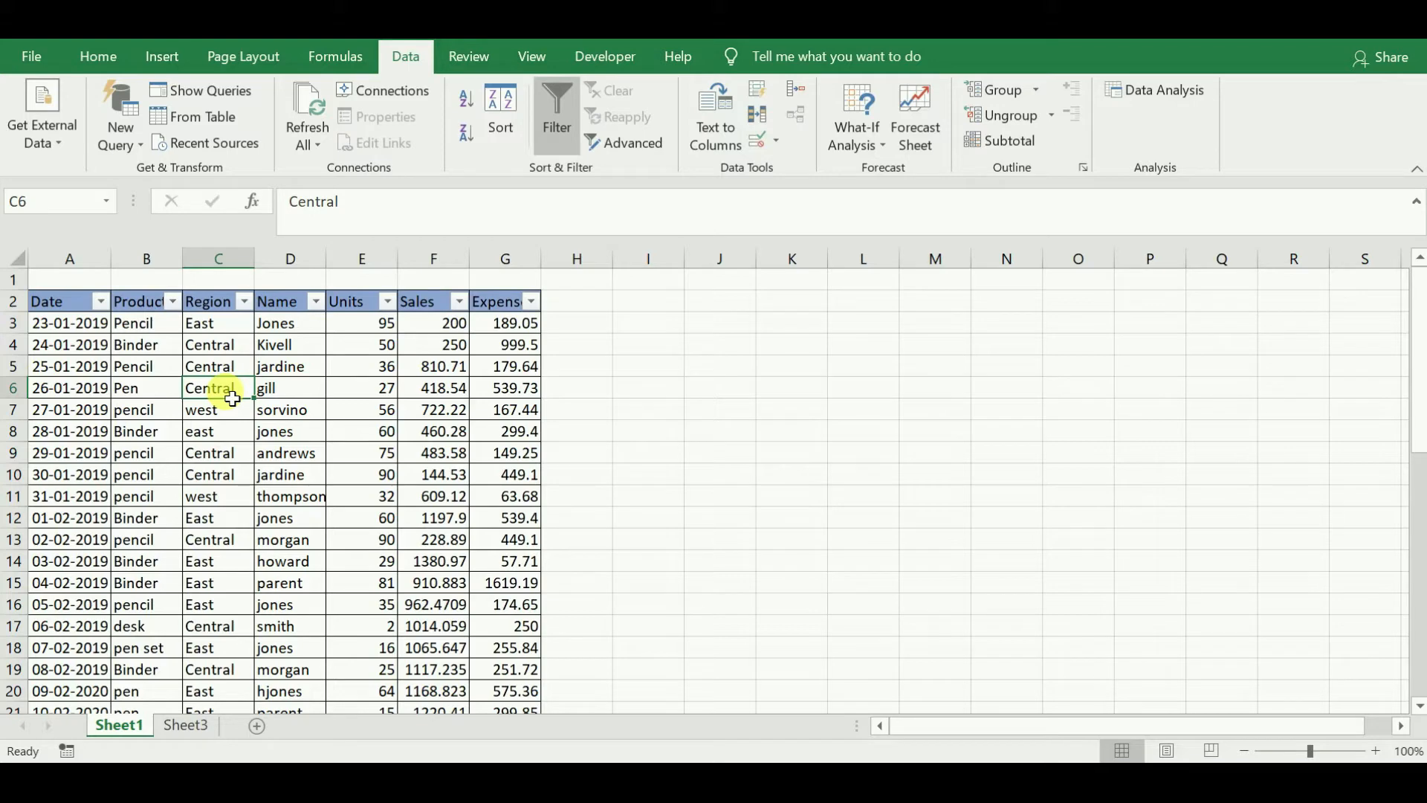
Filter the Product column to show only desk, and clear the Product filter.
{"action": "left_click", "coordinate": [174, 301]}
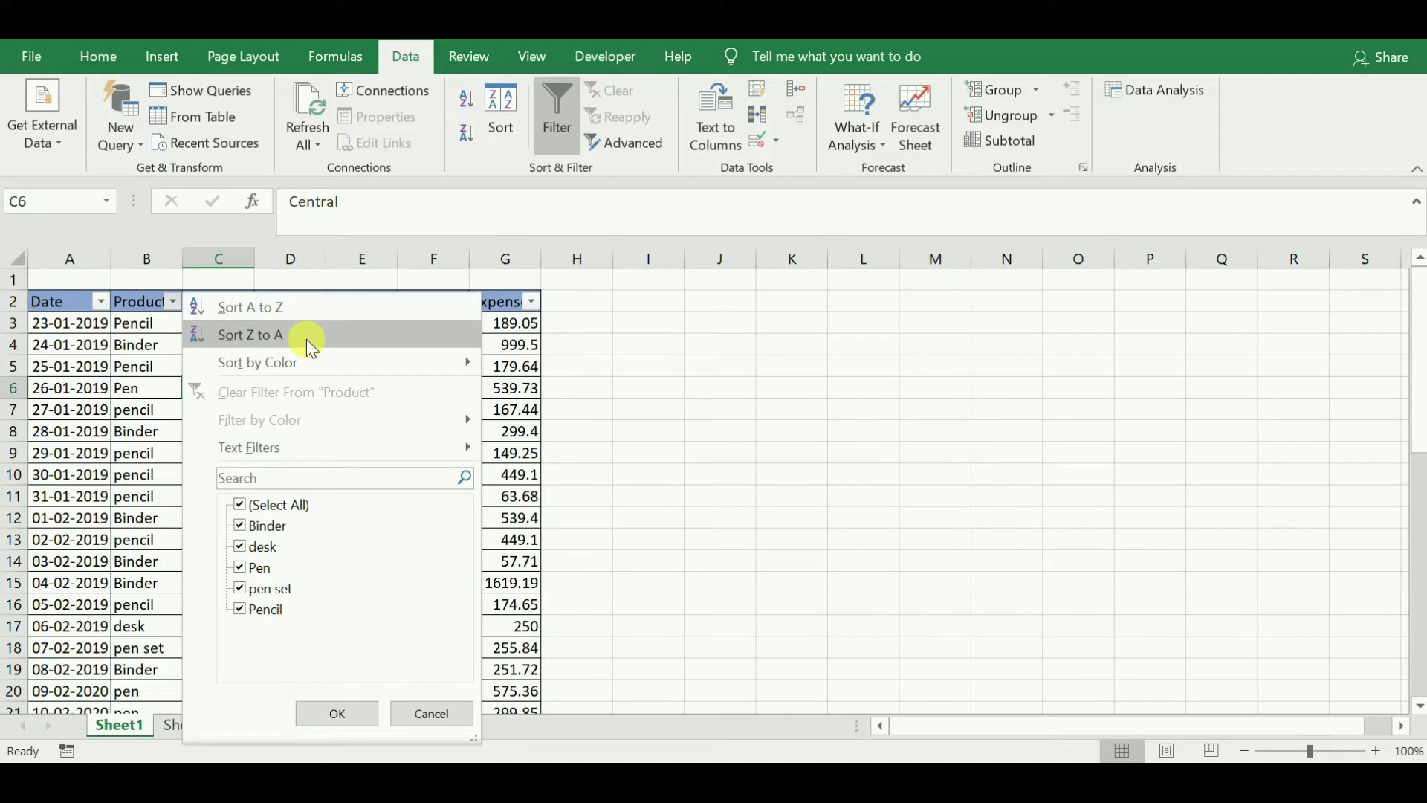
{"action": "mouse_move", "coordinate": [312, 362]}
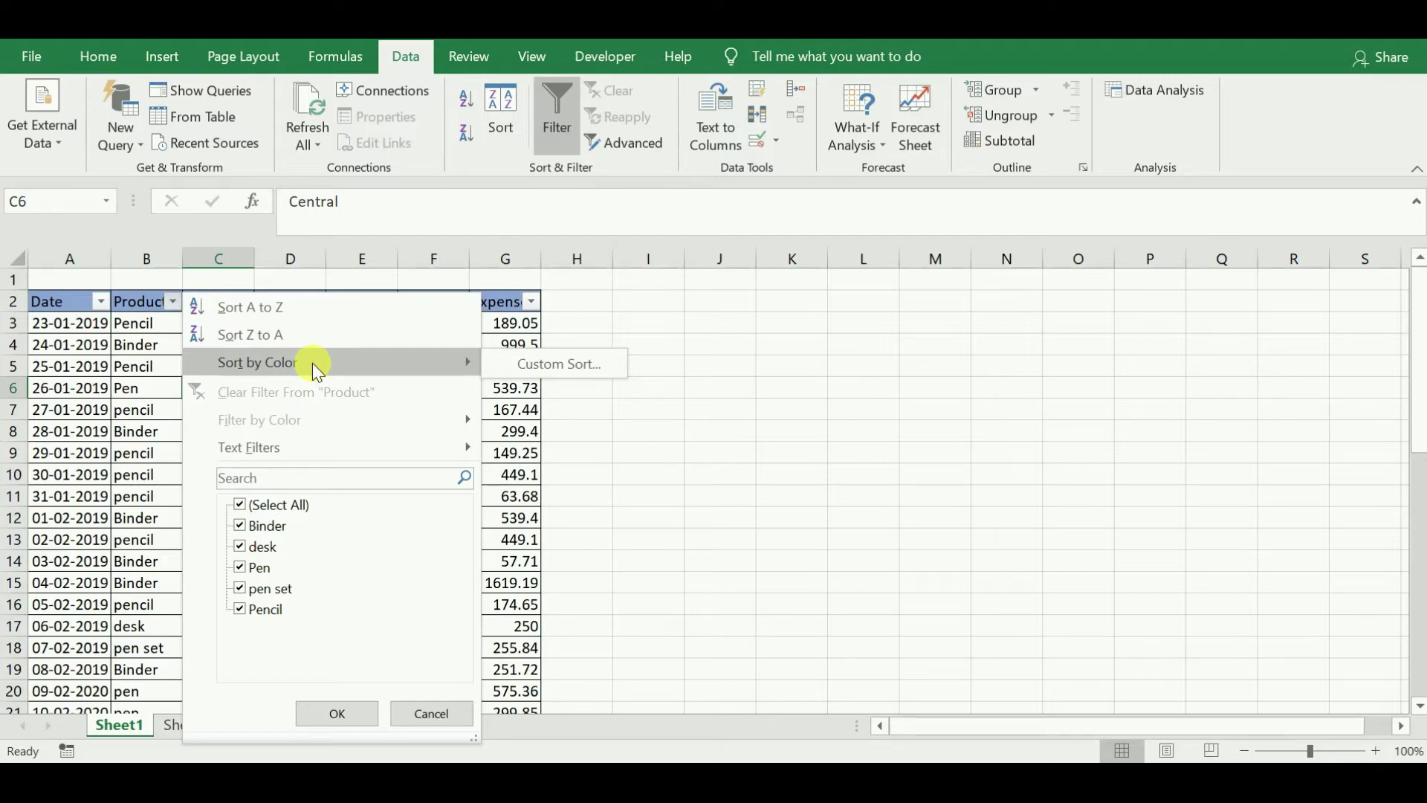
{"action": "left_click", "coordinate": [242, 509]}
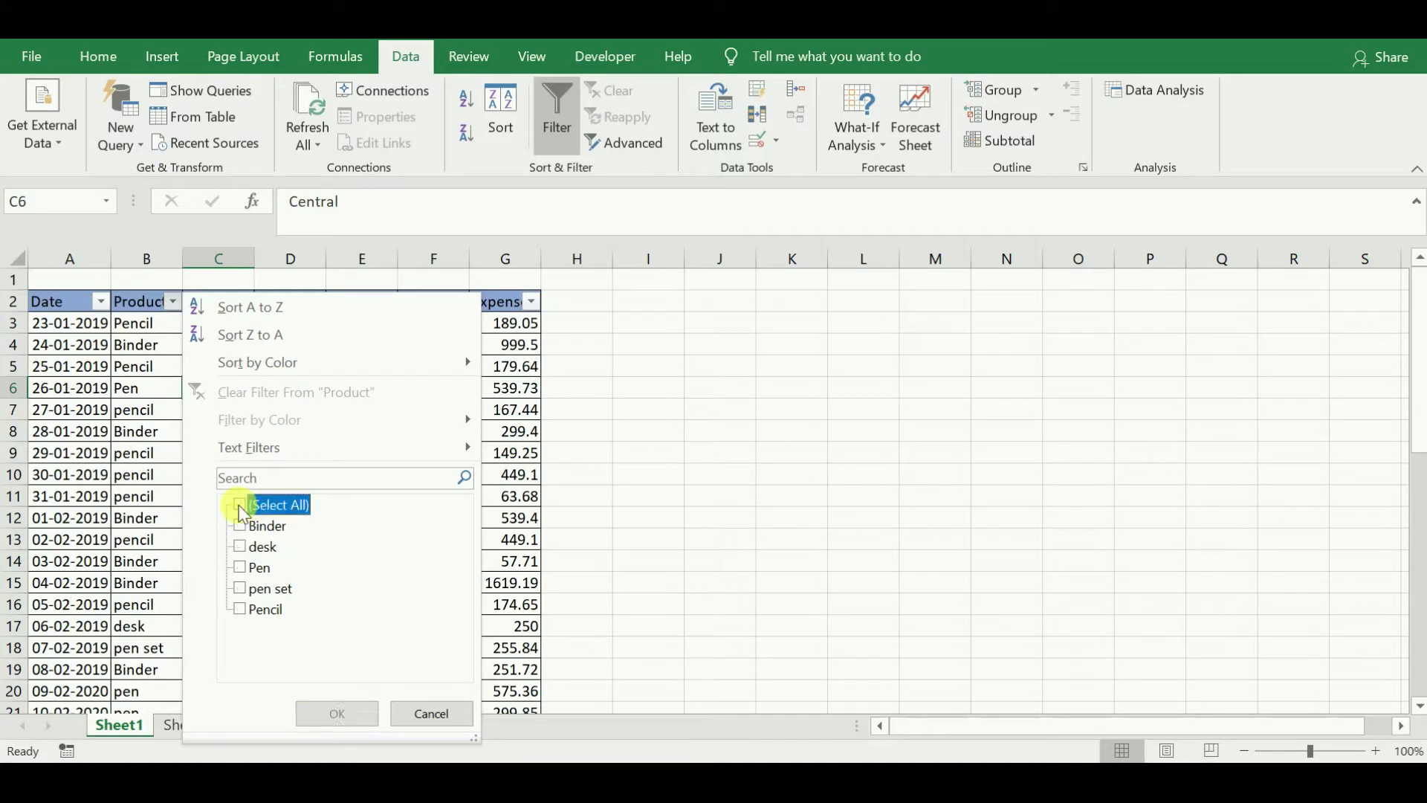
{"action": "left_click", "coordinate": [242, 547]}
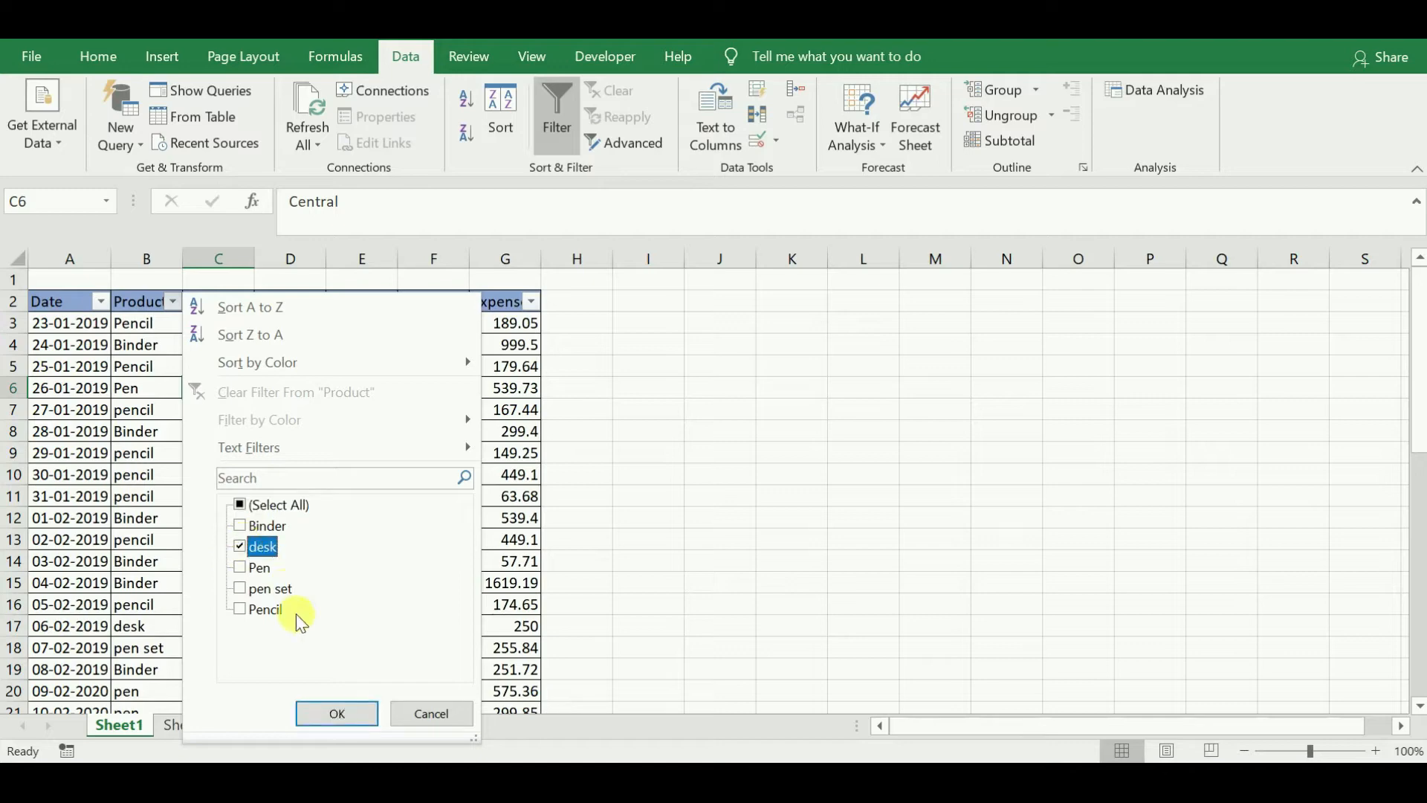
{"action": "left_click", "coordinate": [330, 715]}
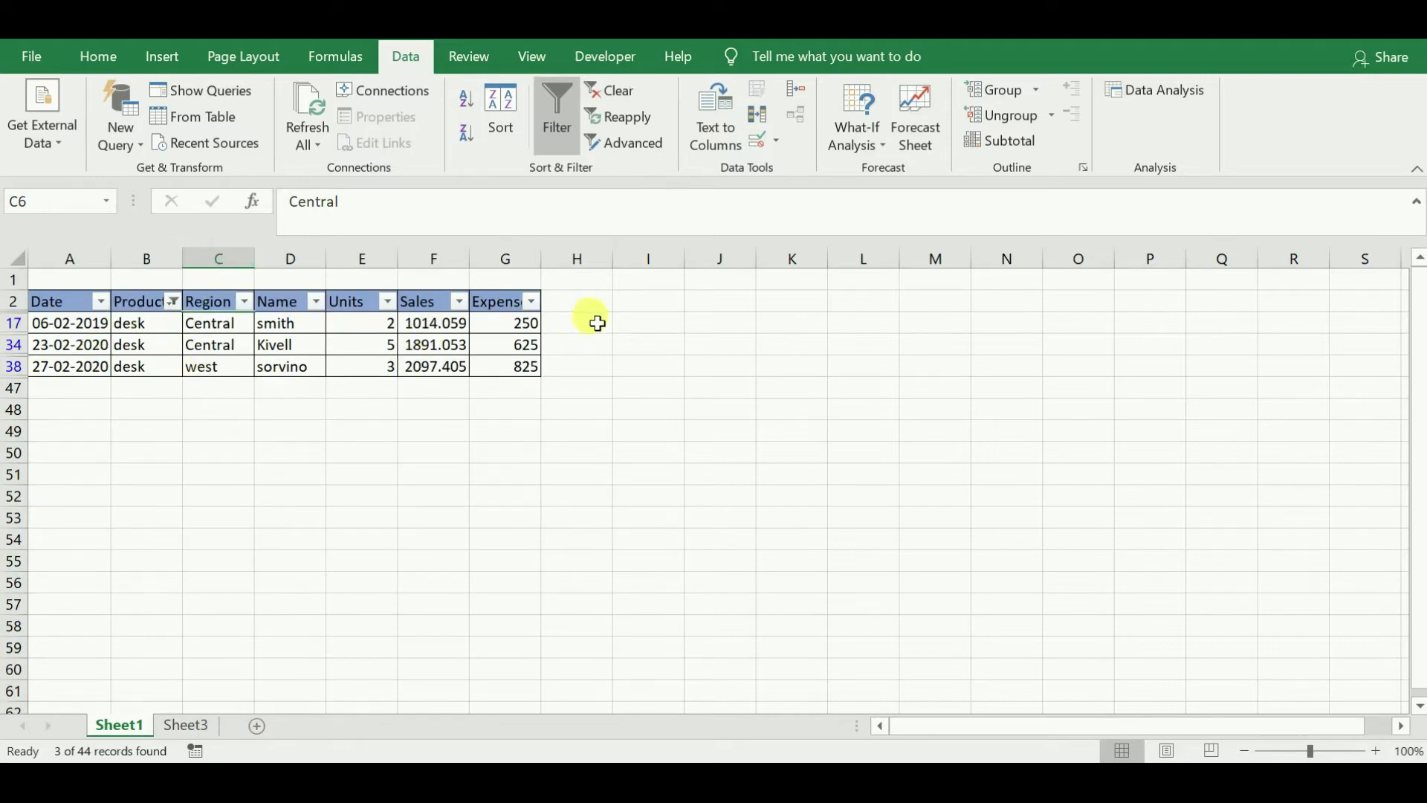
{"action": "left_click", "coordinate": [172, 301]}
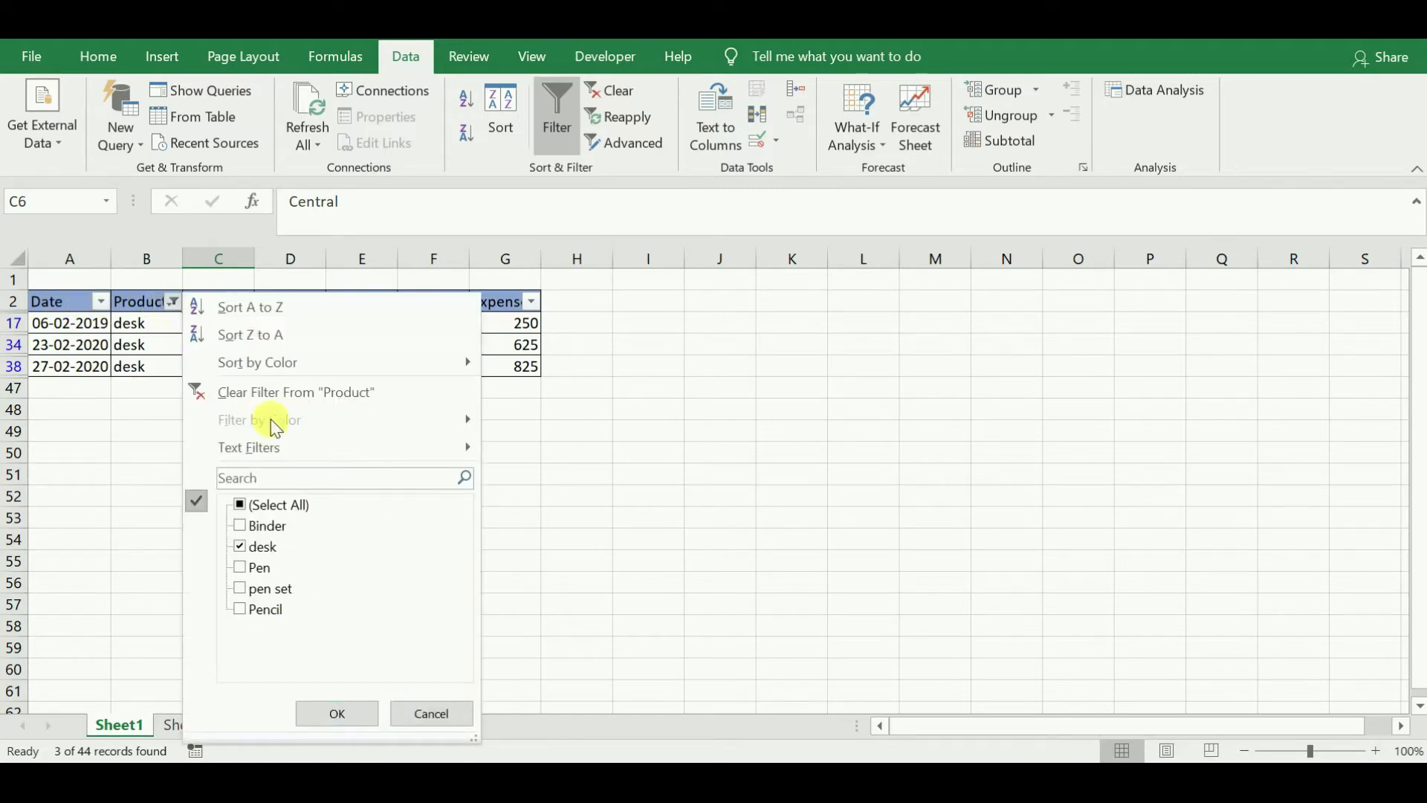
{"action": "left_click", "coordinate": [281, 401]}
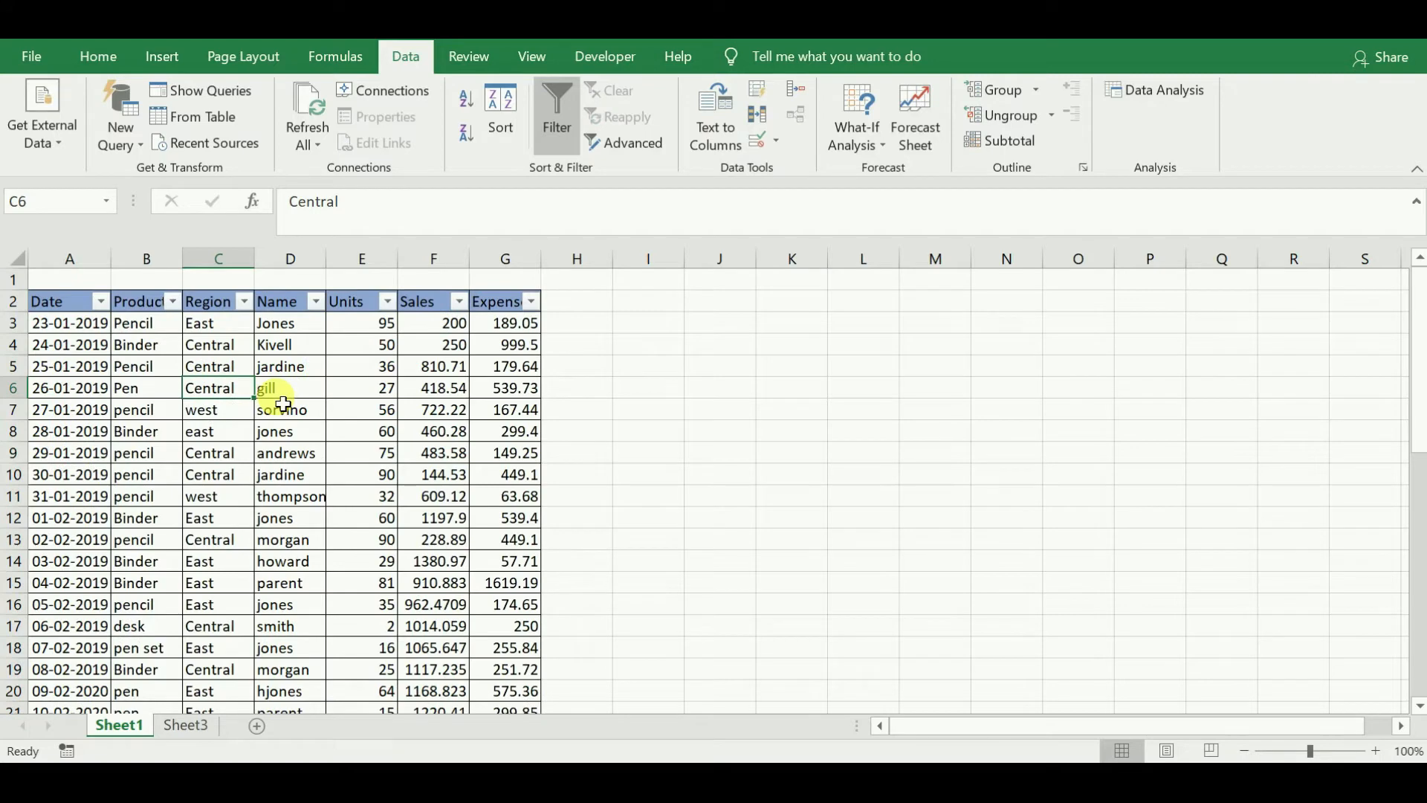
Apply a custom text filter to the Product column for entries that begin with "b".
{"action": "left_click", "coordinate": [173, 302]}
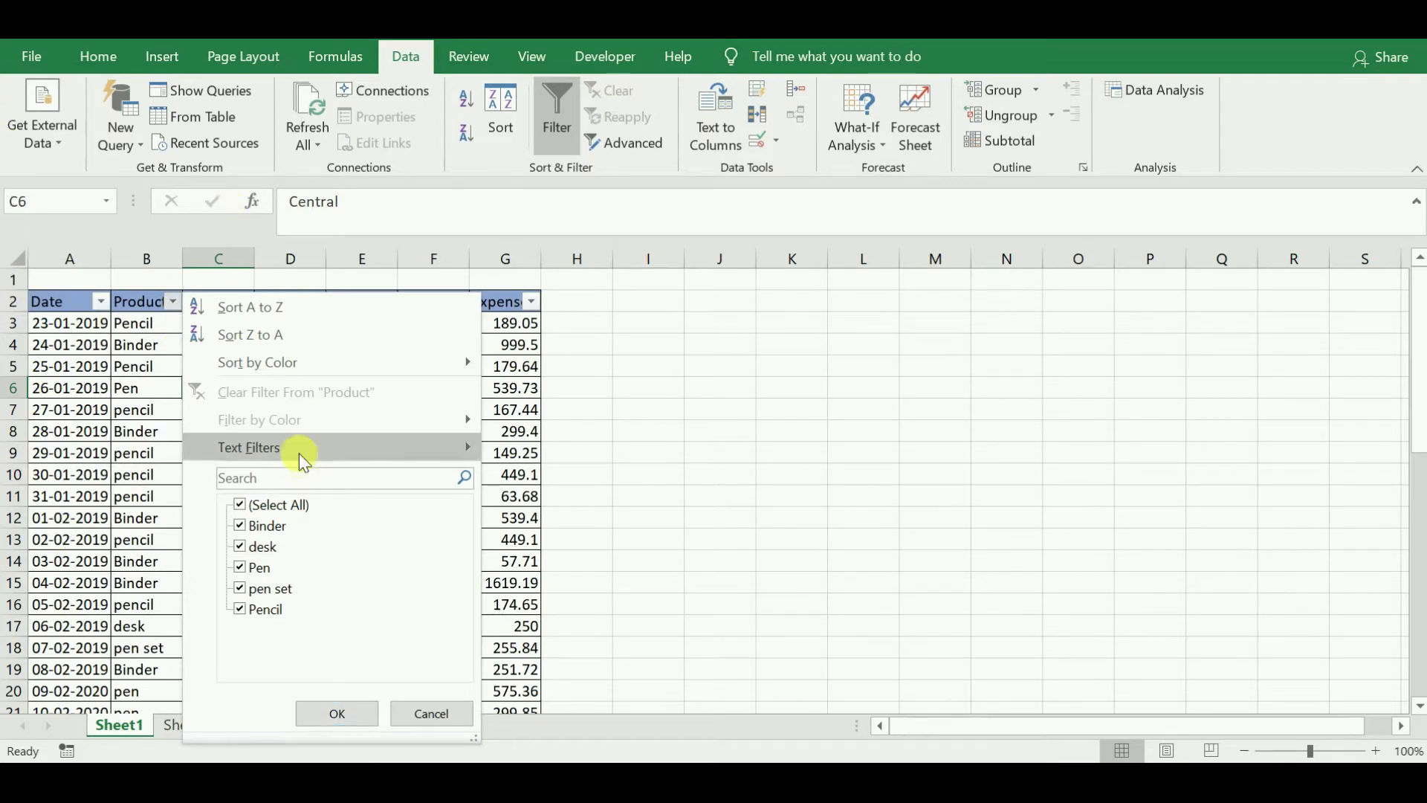
{"action": "mouse_move", "coordinate": [291, 449]}
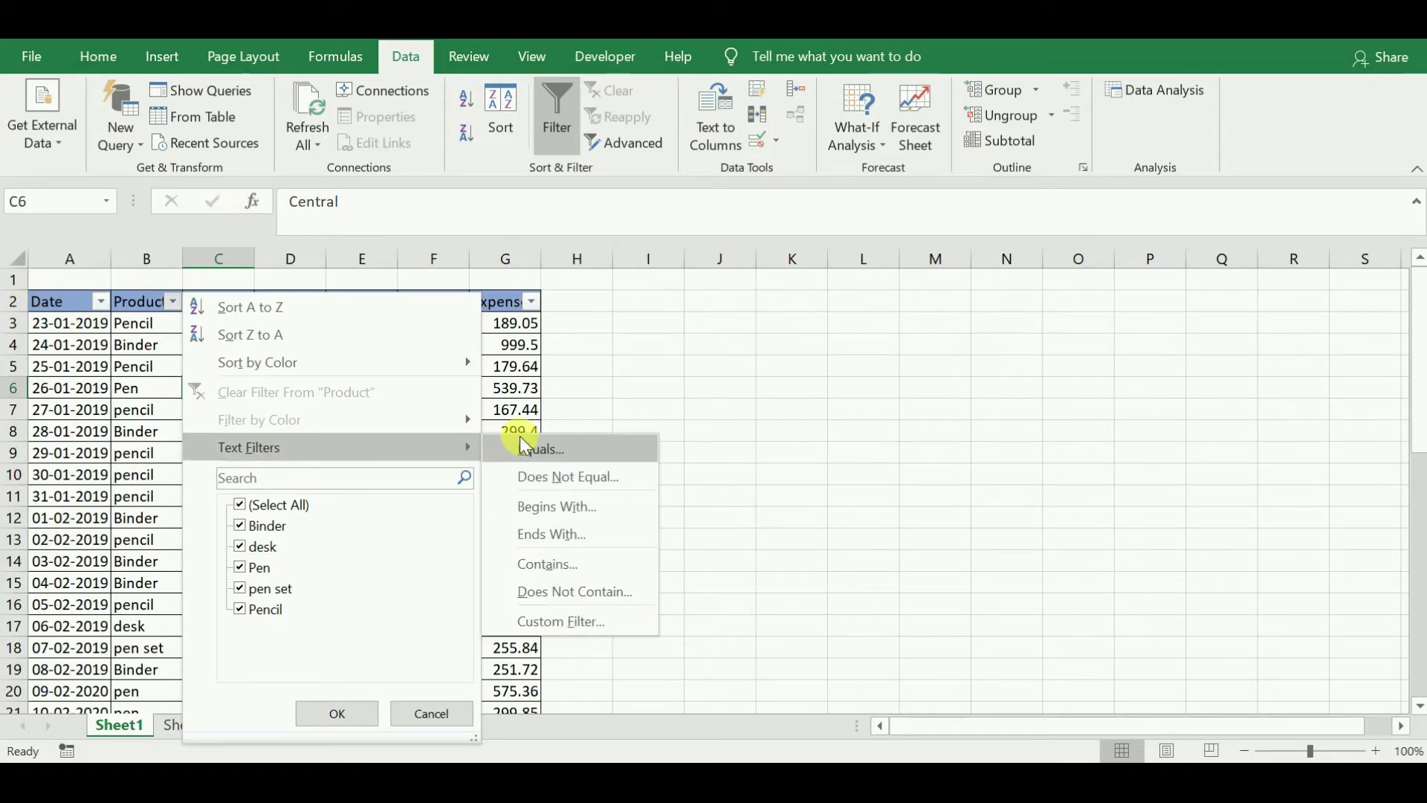
{"action": "left_click", "coordinate": [554, 512]}
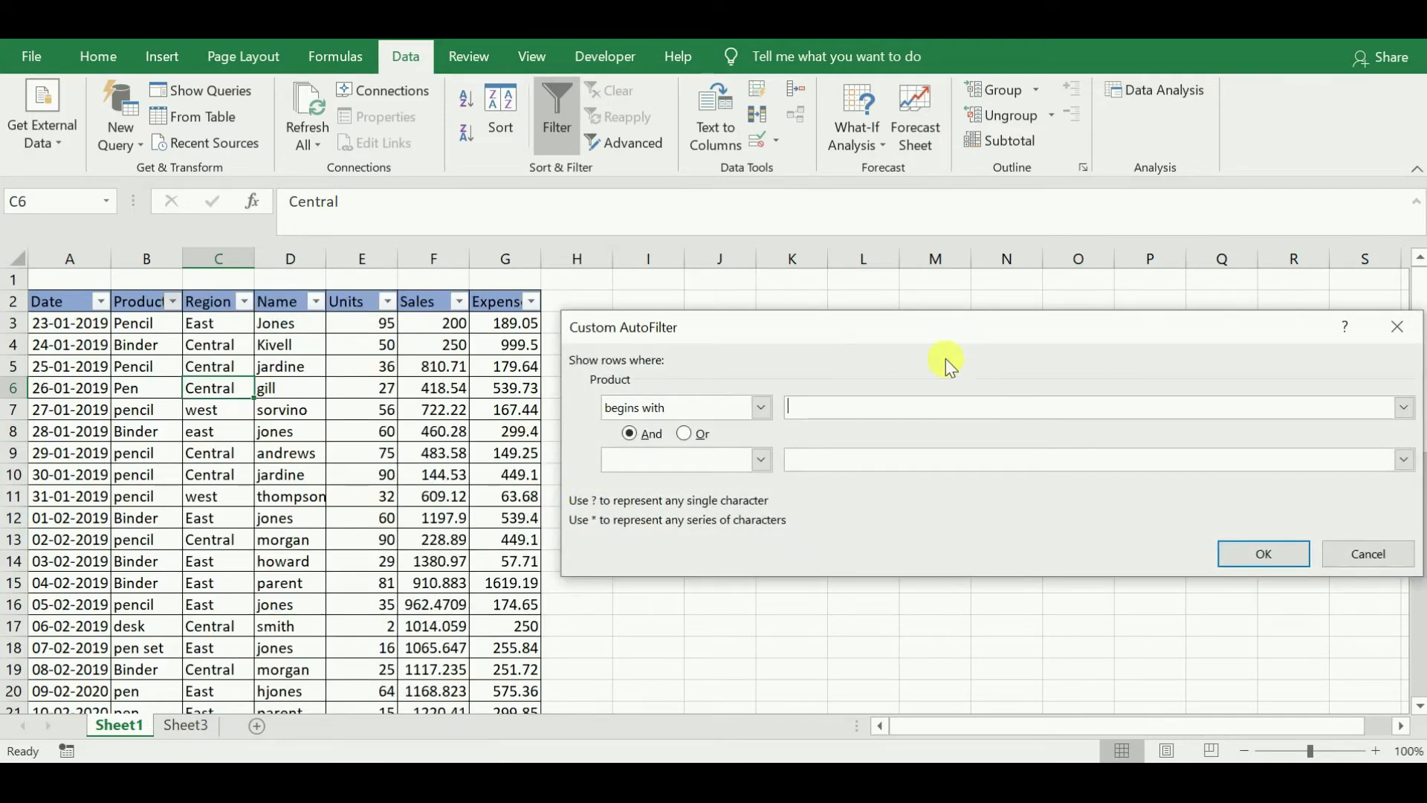
{"action": "type", "text": "b"}
{"action": "left_click", "coordinate": [1284, 562]}
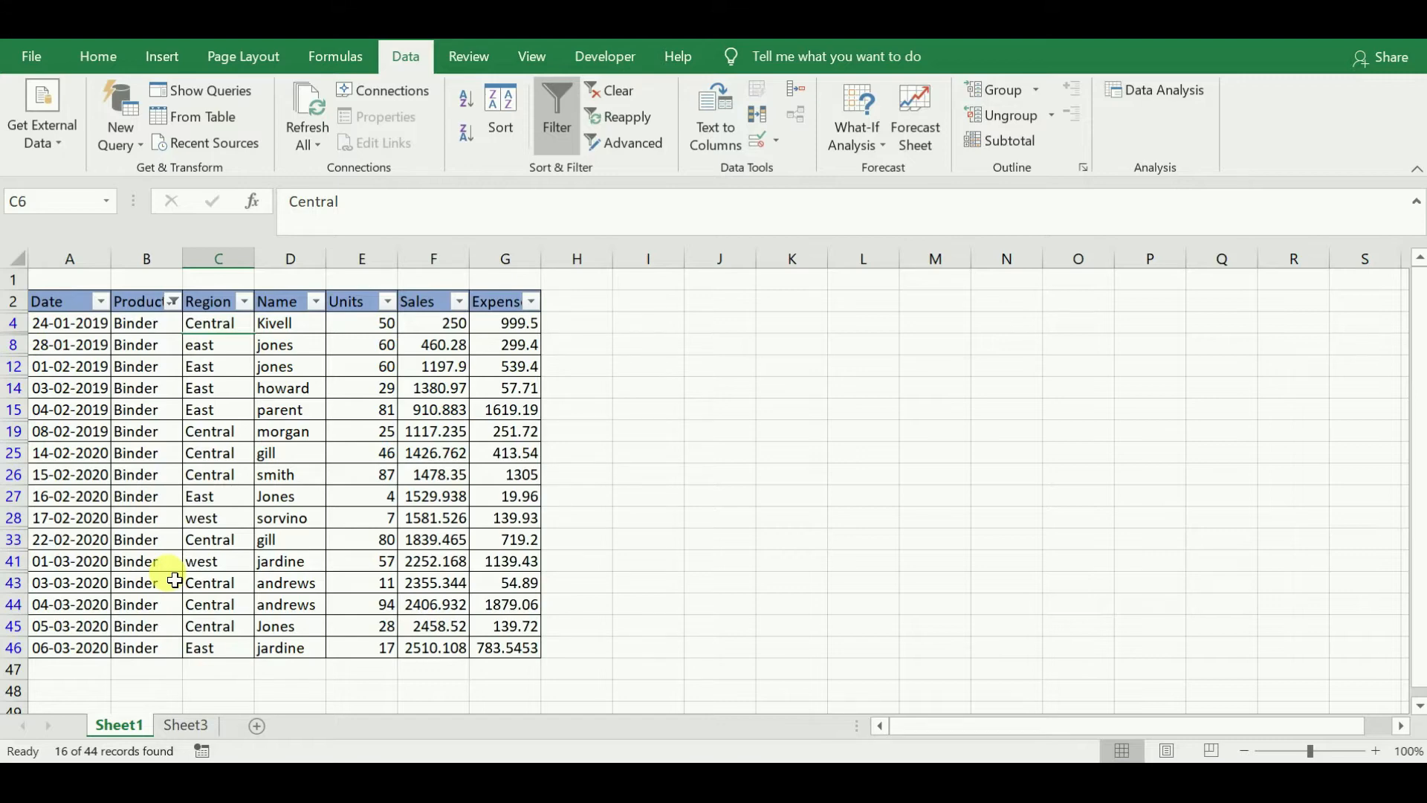
Clear the Product column's filter and apply a number filter to the Sales column for values less than 1000.
{"action": "left_click", "coordinate": [174, 301]}
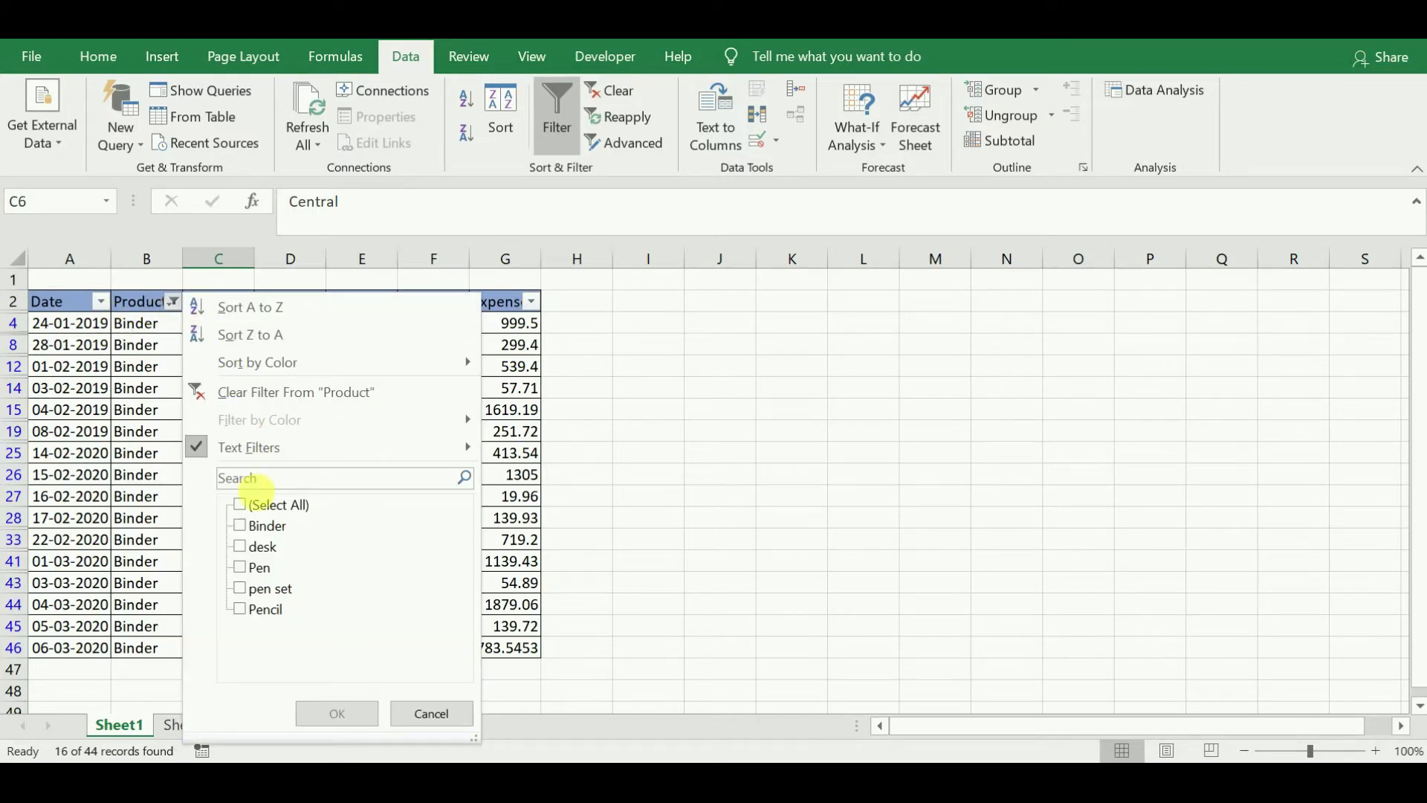
{"action": "left_click", "coordinate": [268, 394]}
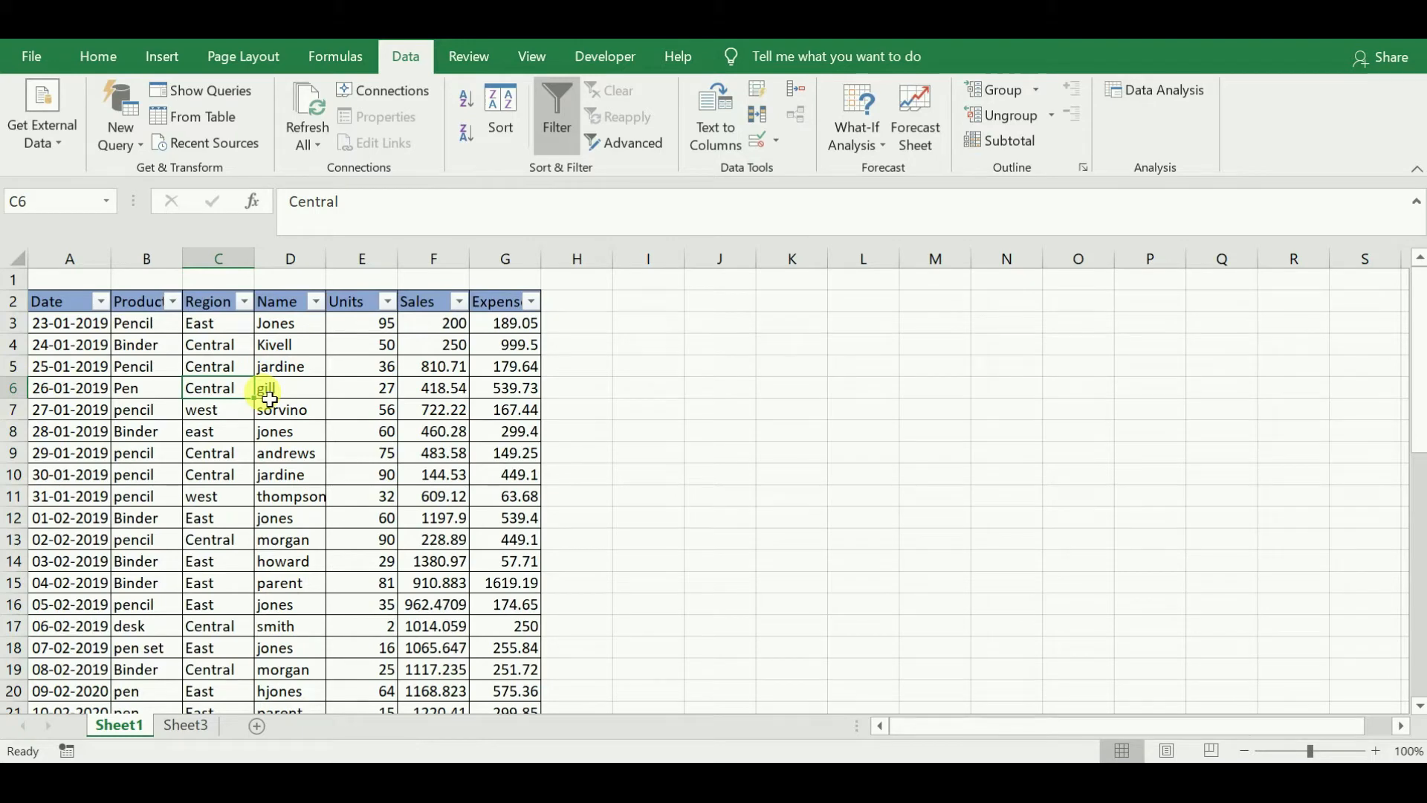
{"action": "left_click", "coordinate": [461, 302]}
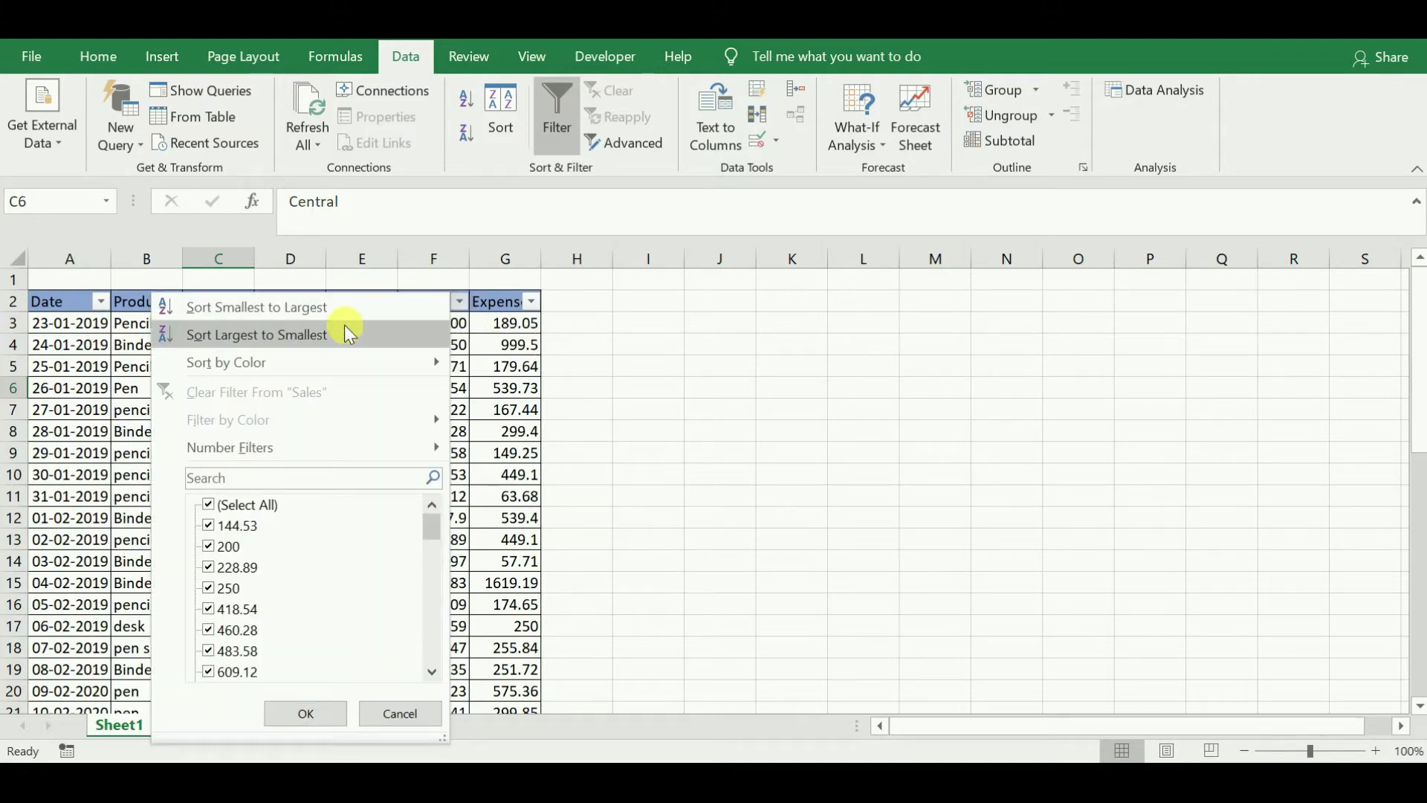
{"action": "mouse_move", "coordinate": [341, 367]}
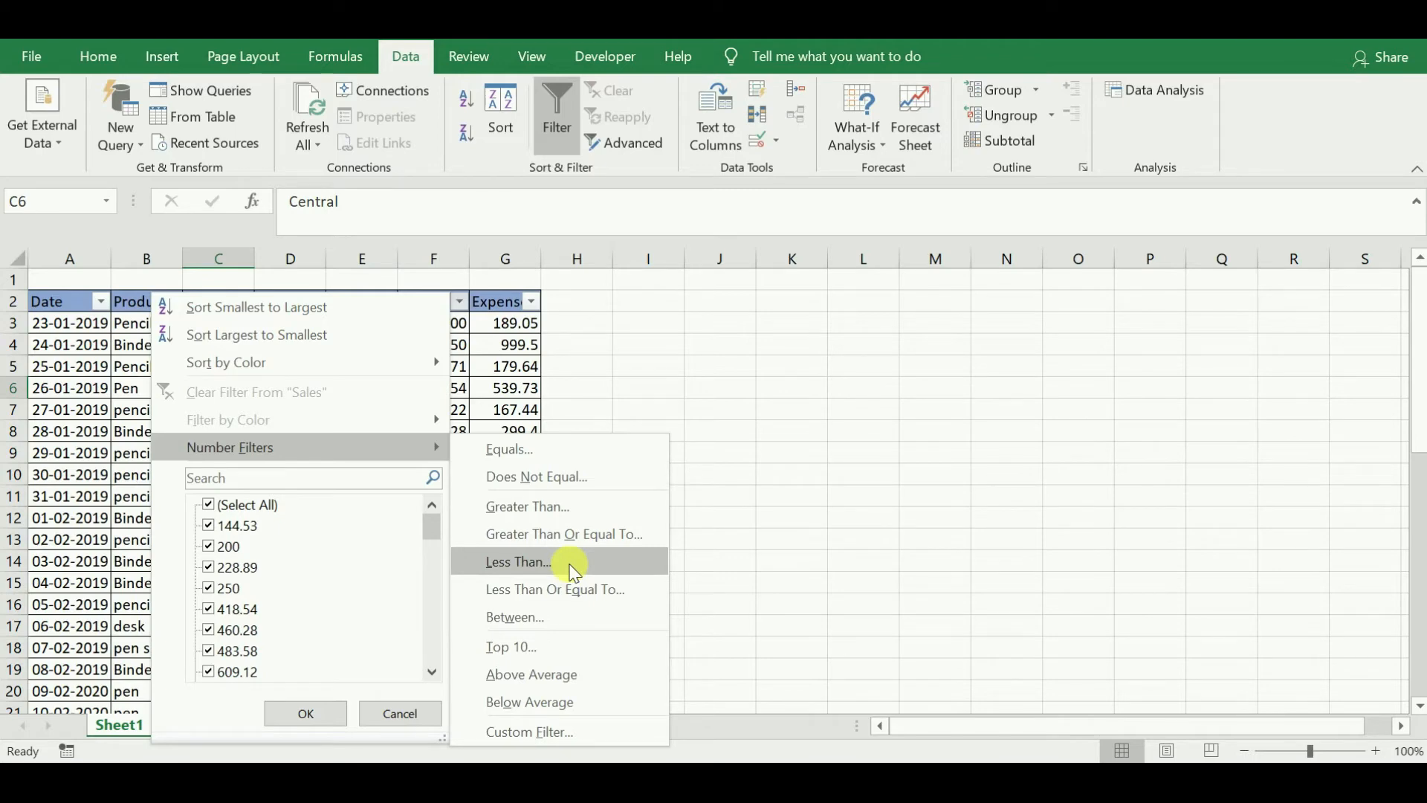
{"action": "left_click", "coordinate": [574, 573]}
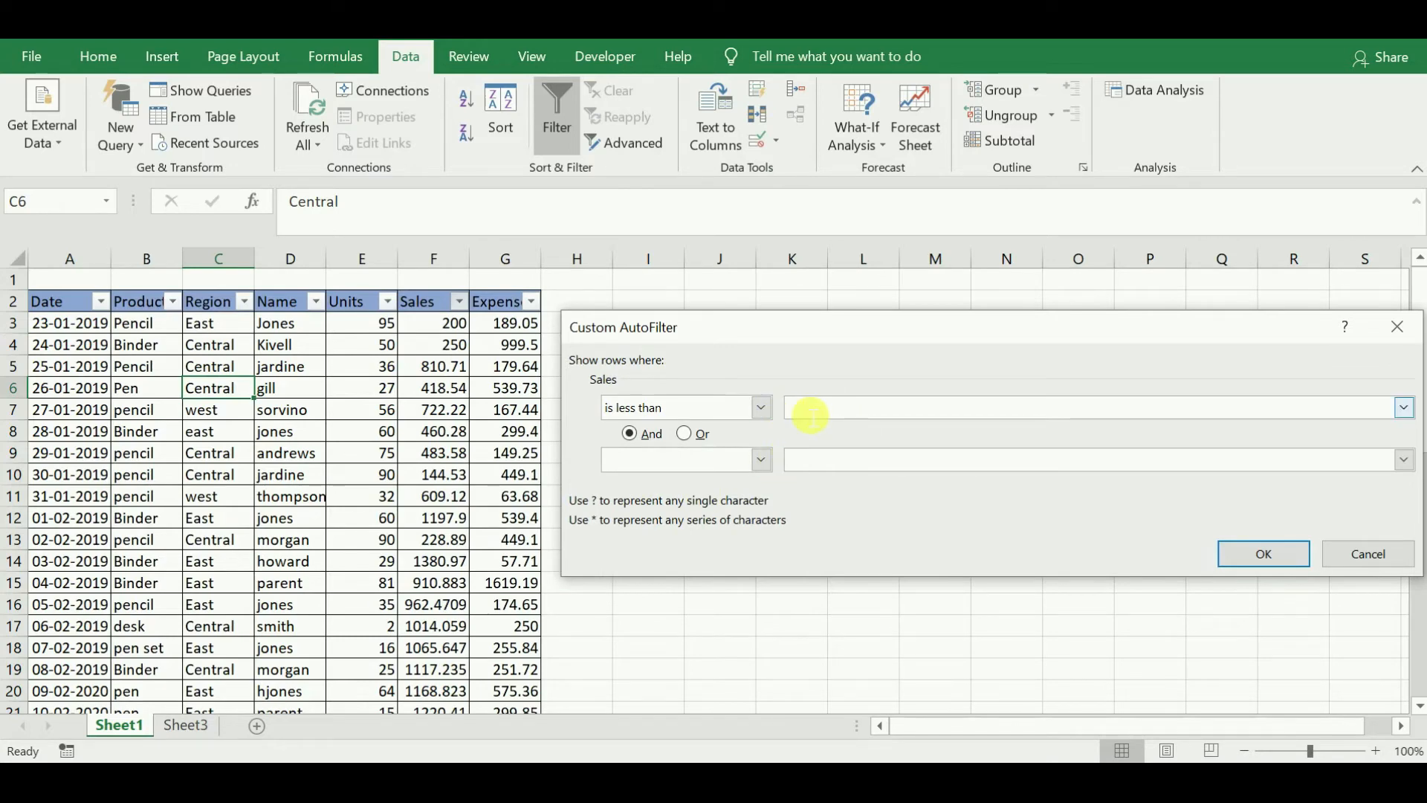
{"action": "type", "text": "1000"}
{"action": "left_click", "coordinate": [1277, 554]}
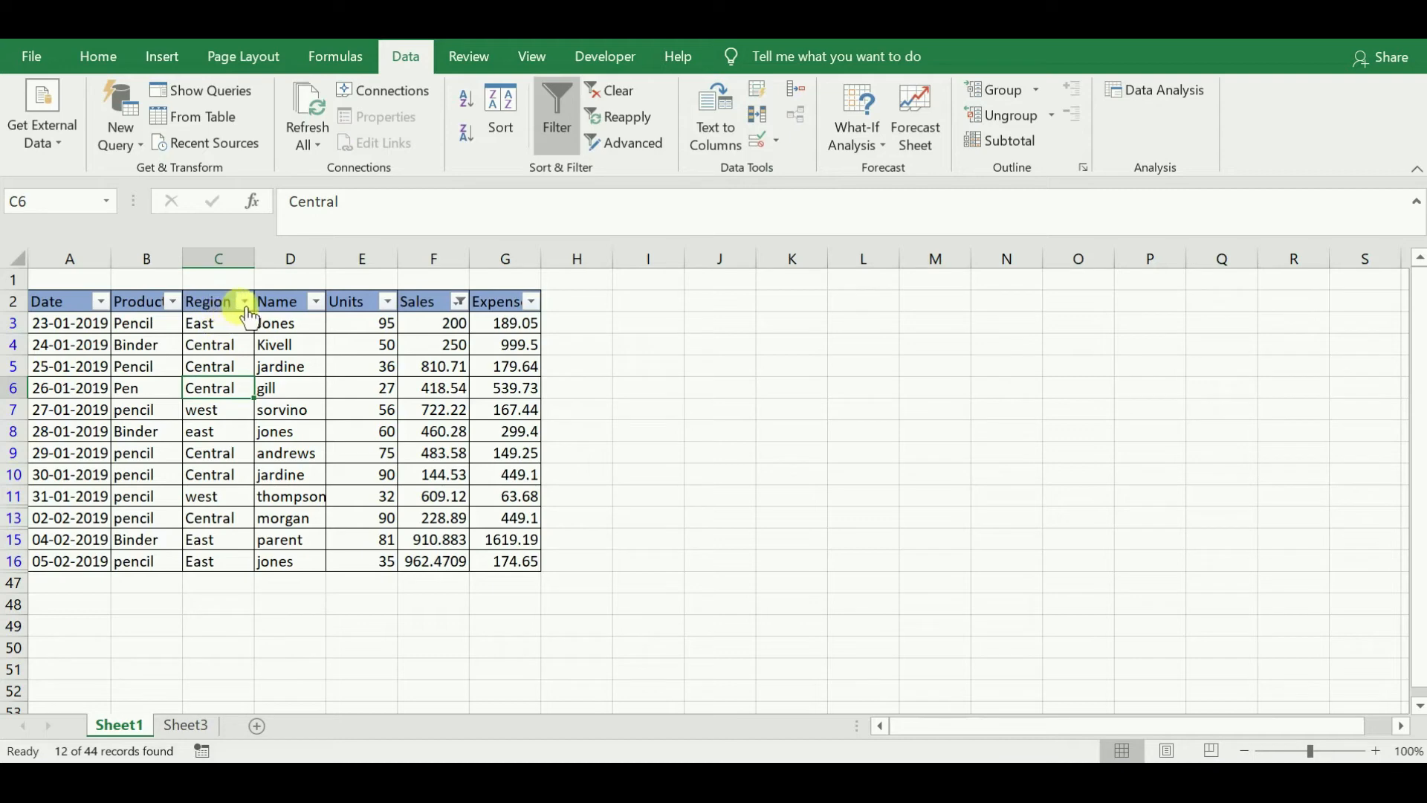
Clear the Sales filter and enter a criteria block with the header Region in I2 and East in I3.
{"action": "left_click", "coordinate": [460, 301]}
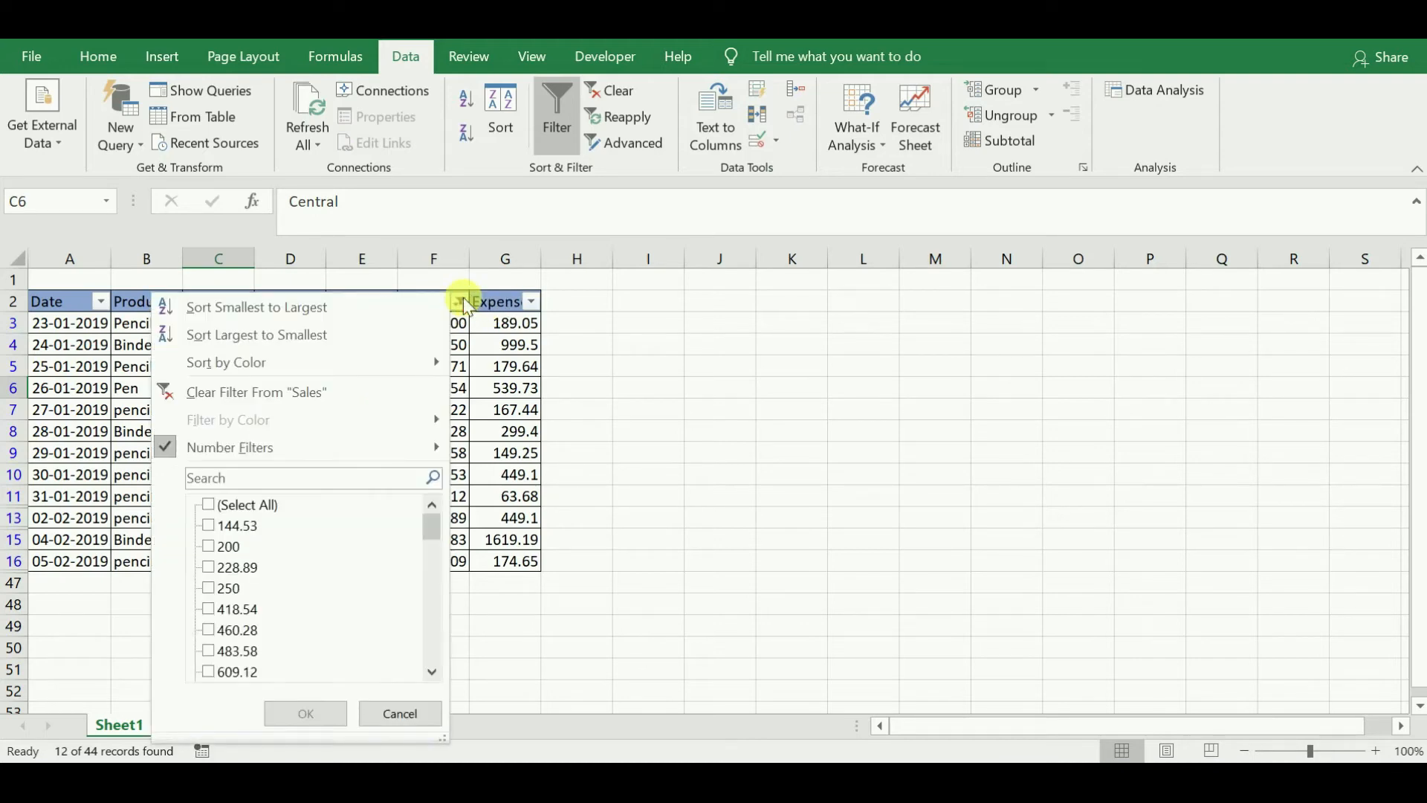
{"action": "left_click", "coordinate": [289, 393]}
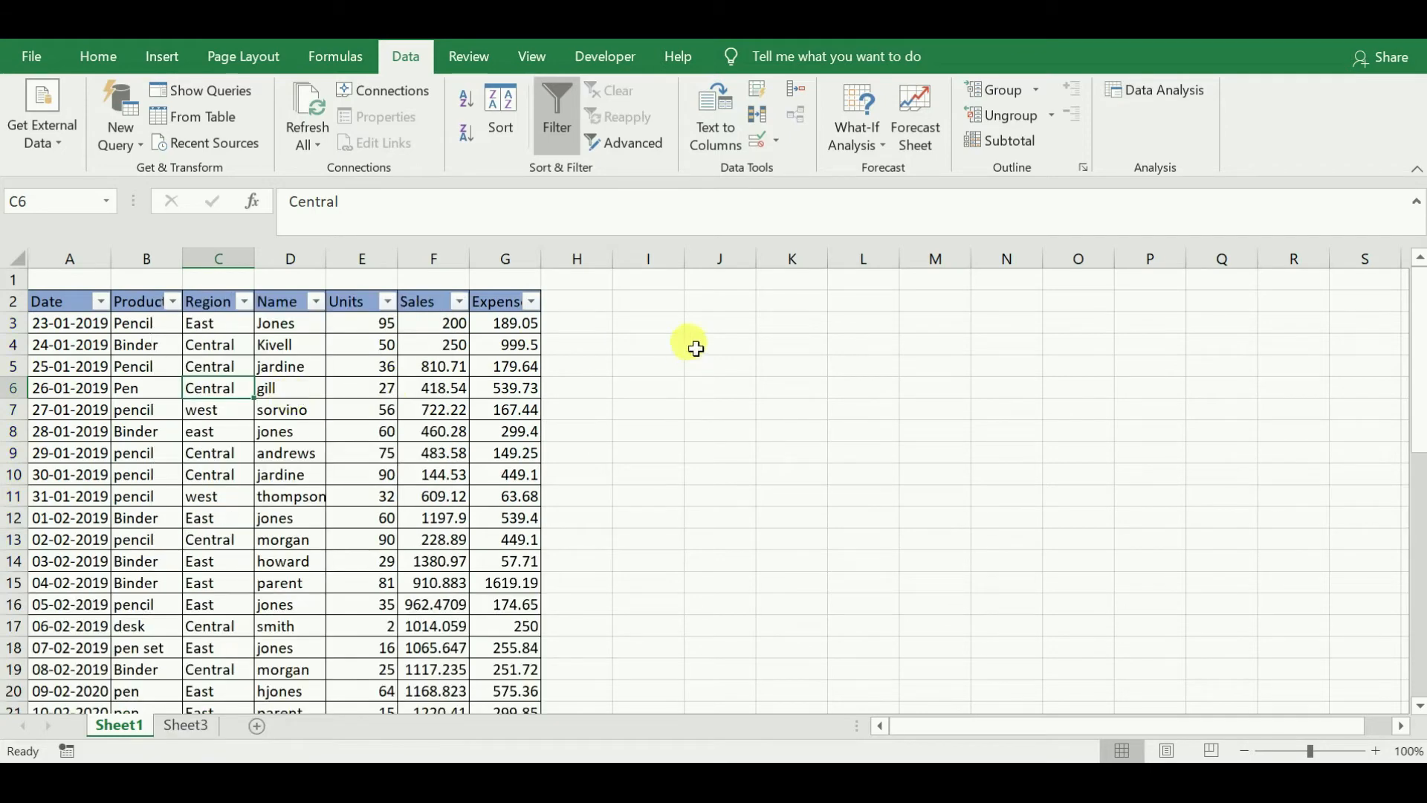
{"action": "left_click", "coordinate": [648, 302]}
{"action": "double_click", "coordinate": [651, 308]}
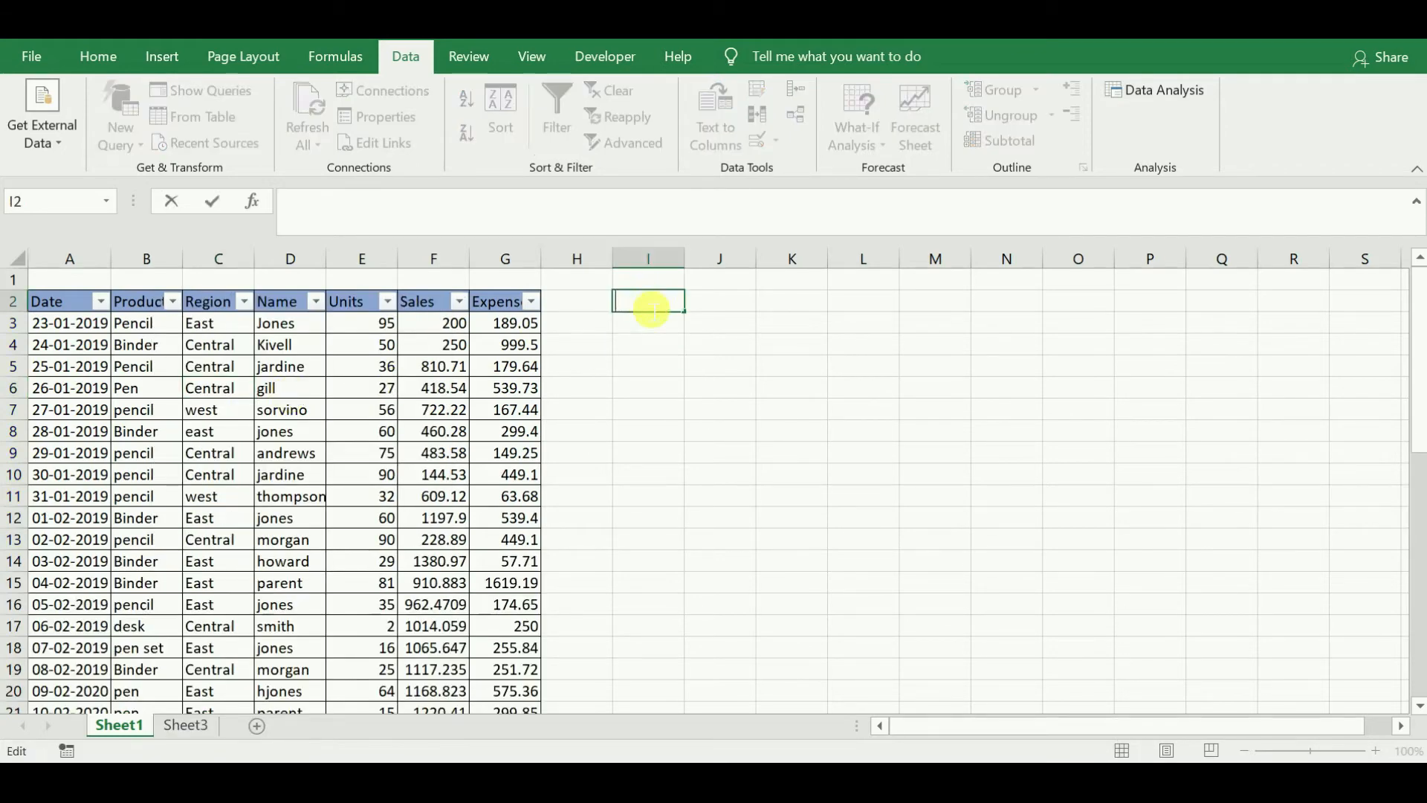
{"action": "type", "text": "Region"}
{"action": "key", "text": "Return"}
{"action": "type", "text": "East"}
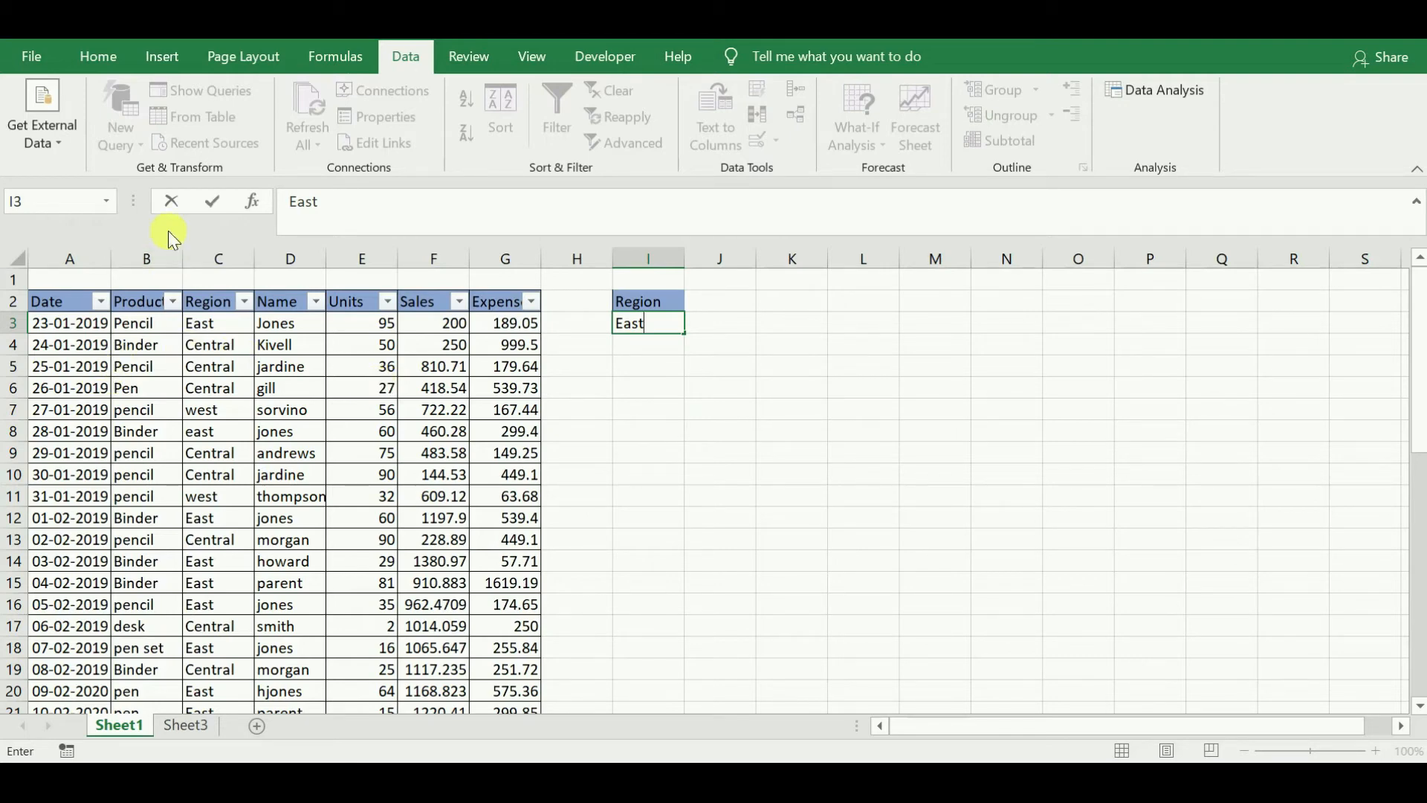
Run an advanced filter on the sales table with criteria range I2:I3, copying the matching rows to another location at I5.
{"action": "left_click", "coordinate": [194, 455]}
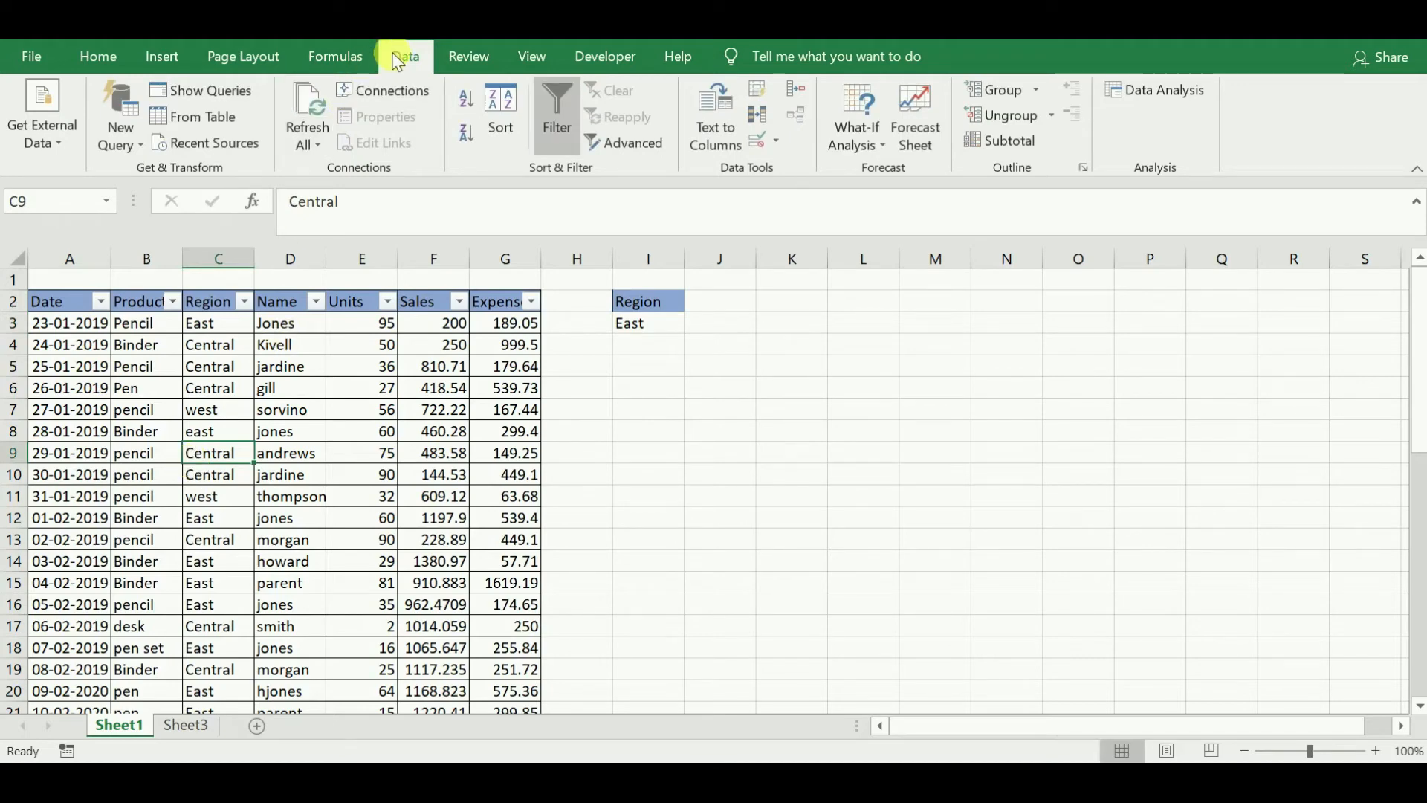
{"action": "left_click", "coordinate": [631, 143]}
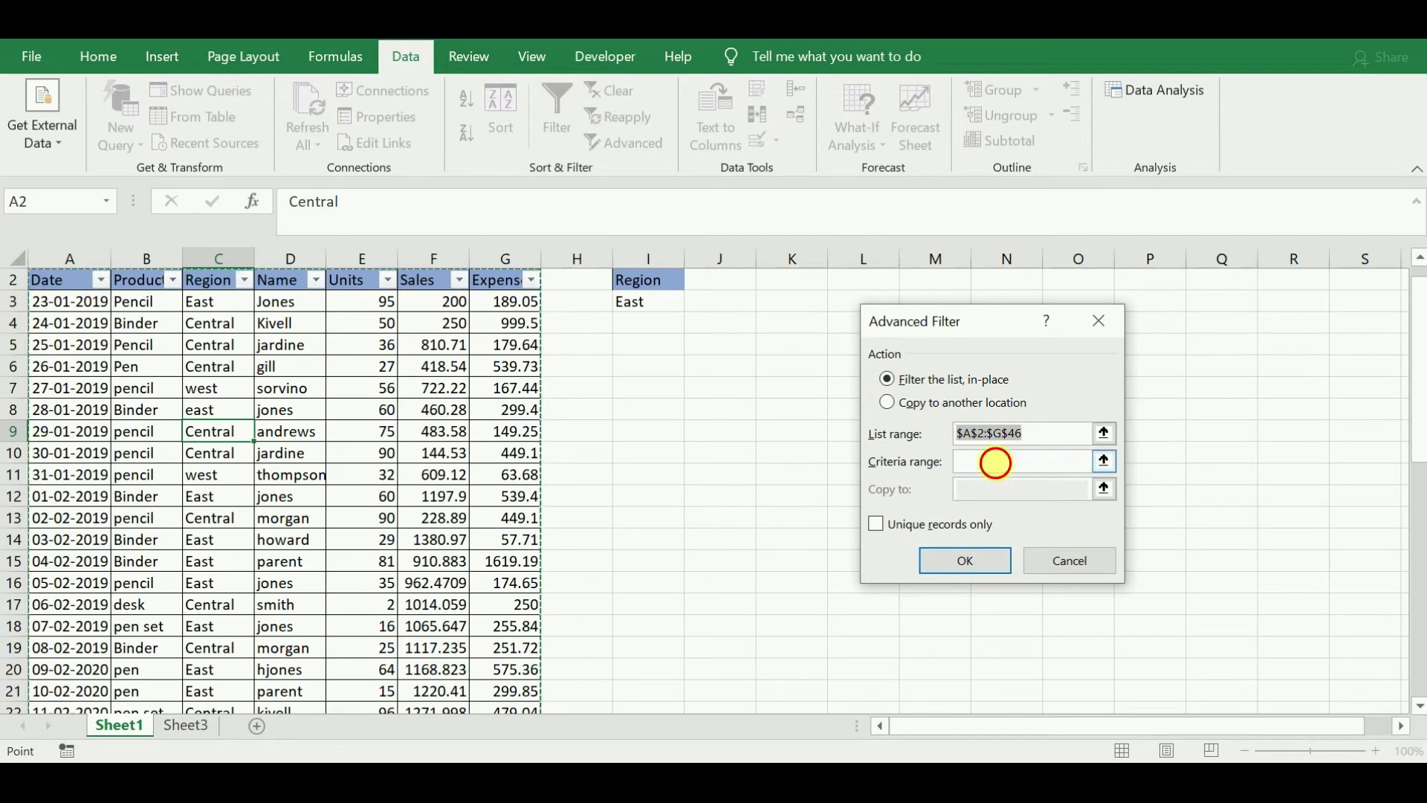
{"action": "left_click", "coordinate": [994, 462]}
{"action": "left_click", "coordinate": [668, 285]}
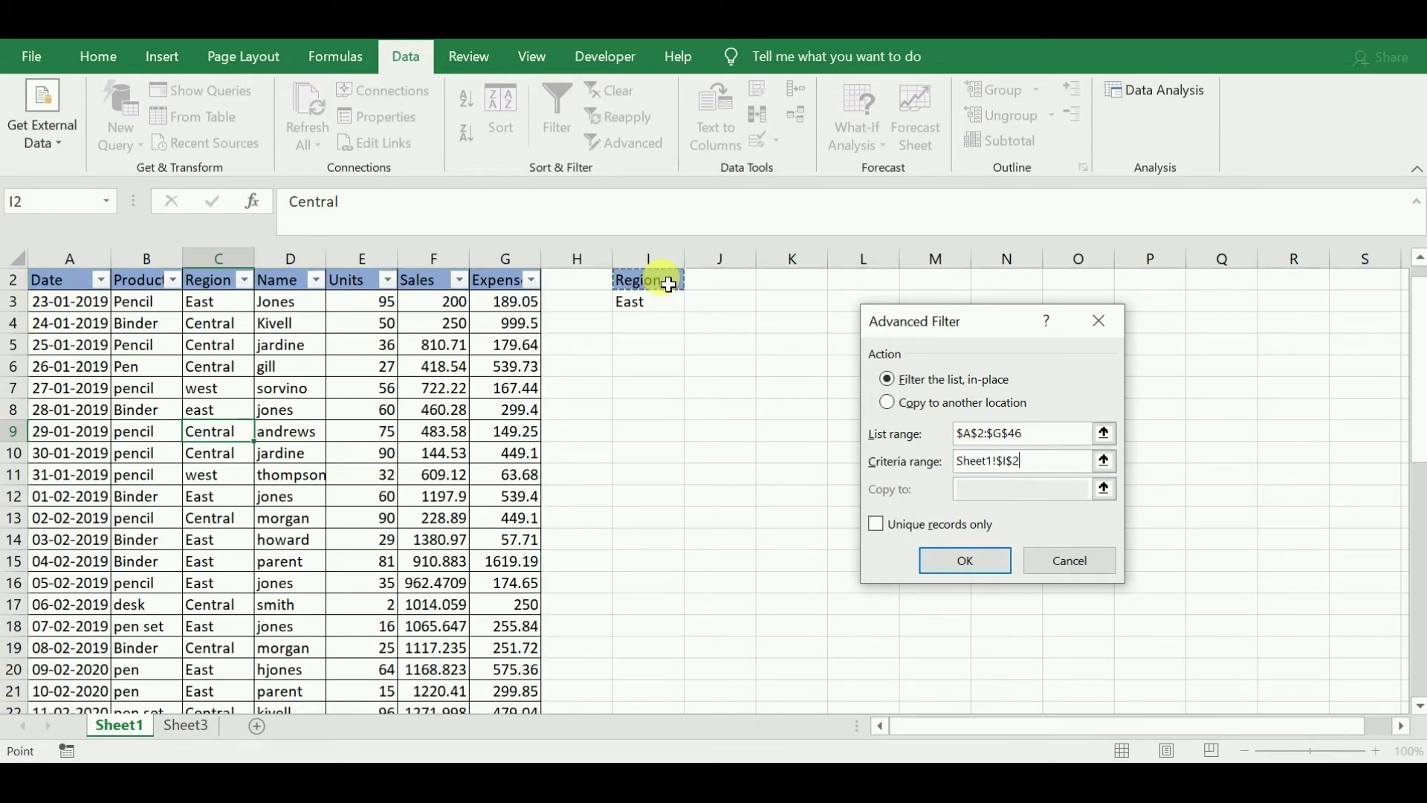
{"action": "left_click_drag", "start_coordinate": [669, 285], "coordinate": [668, 308]}
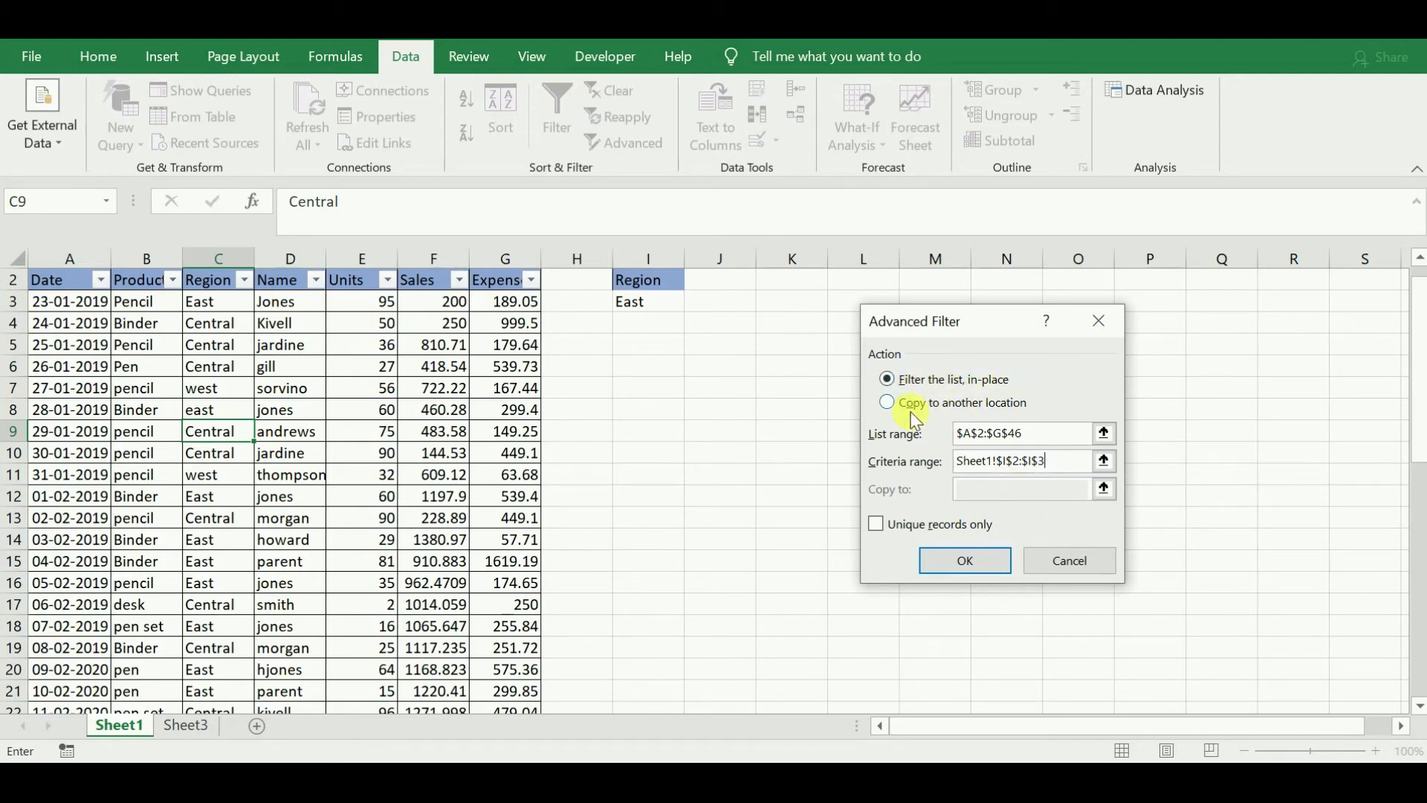
{"action": "left_click", "coordinate": [884, 403]}
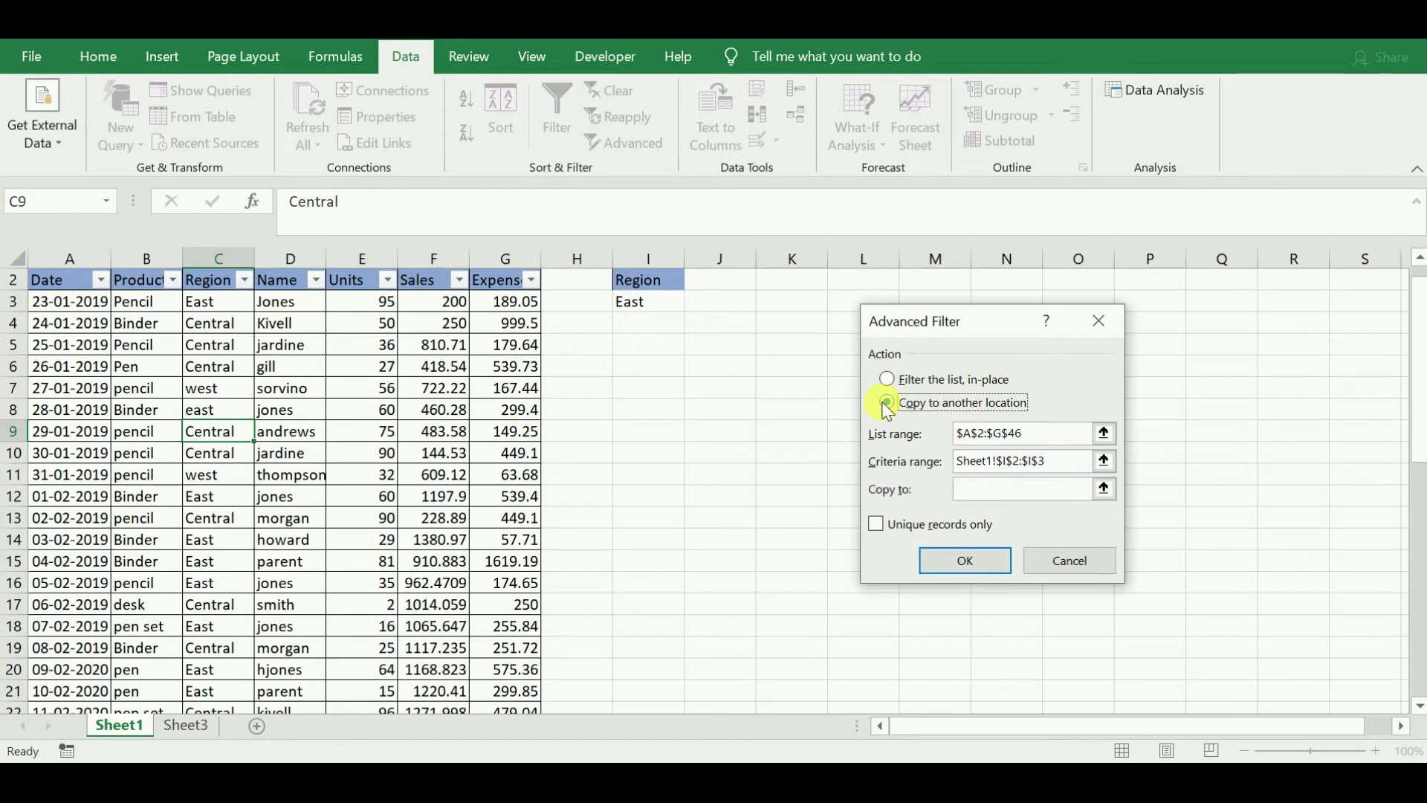
{"action": "left_click", "coordinate": [1015, 494]}
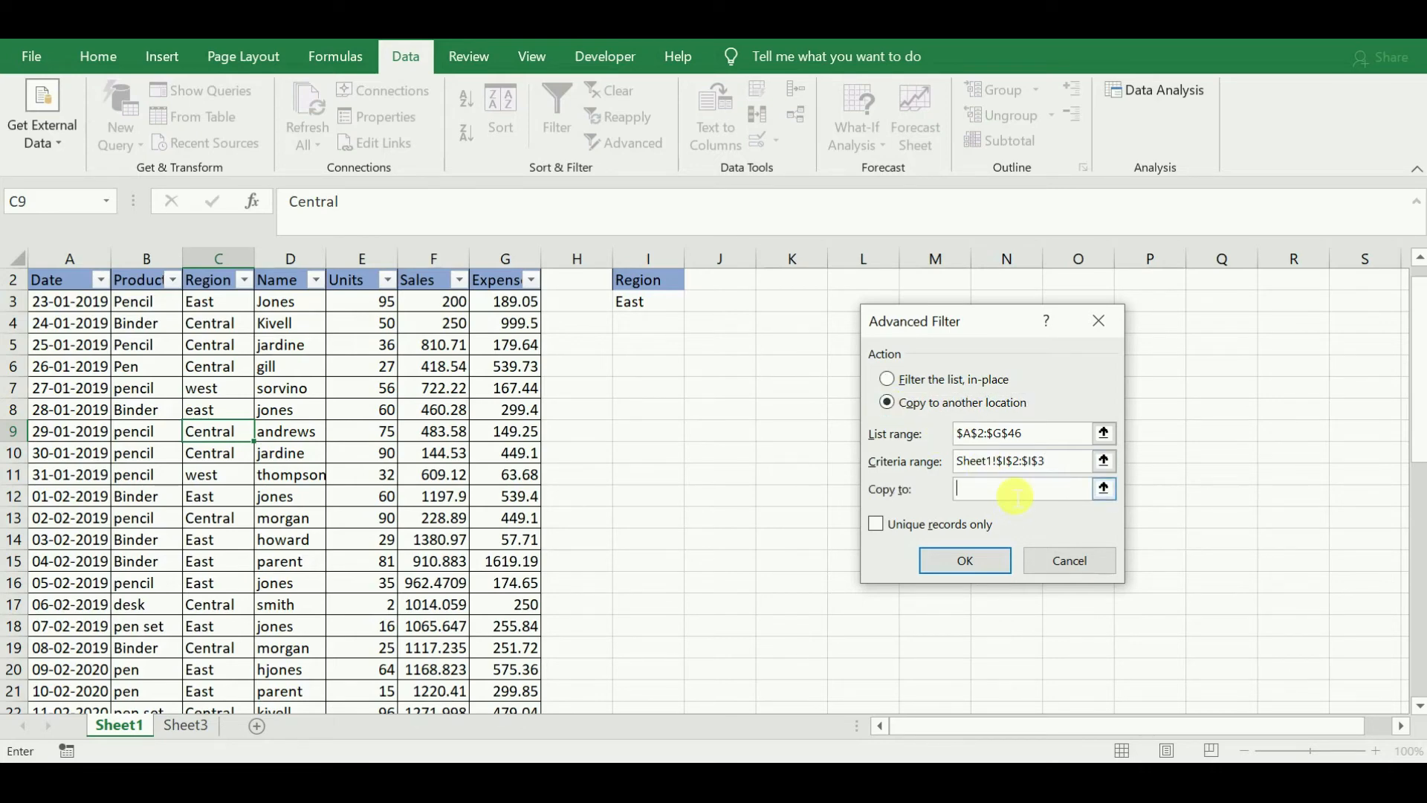
{"action": "left_click", "coordinate": [644, 353]}
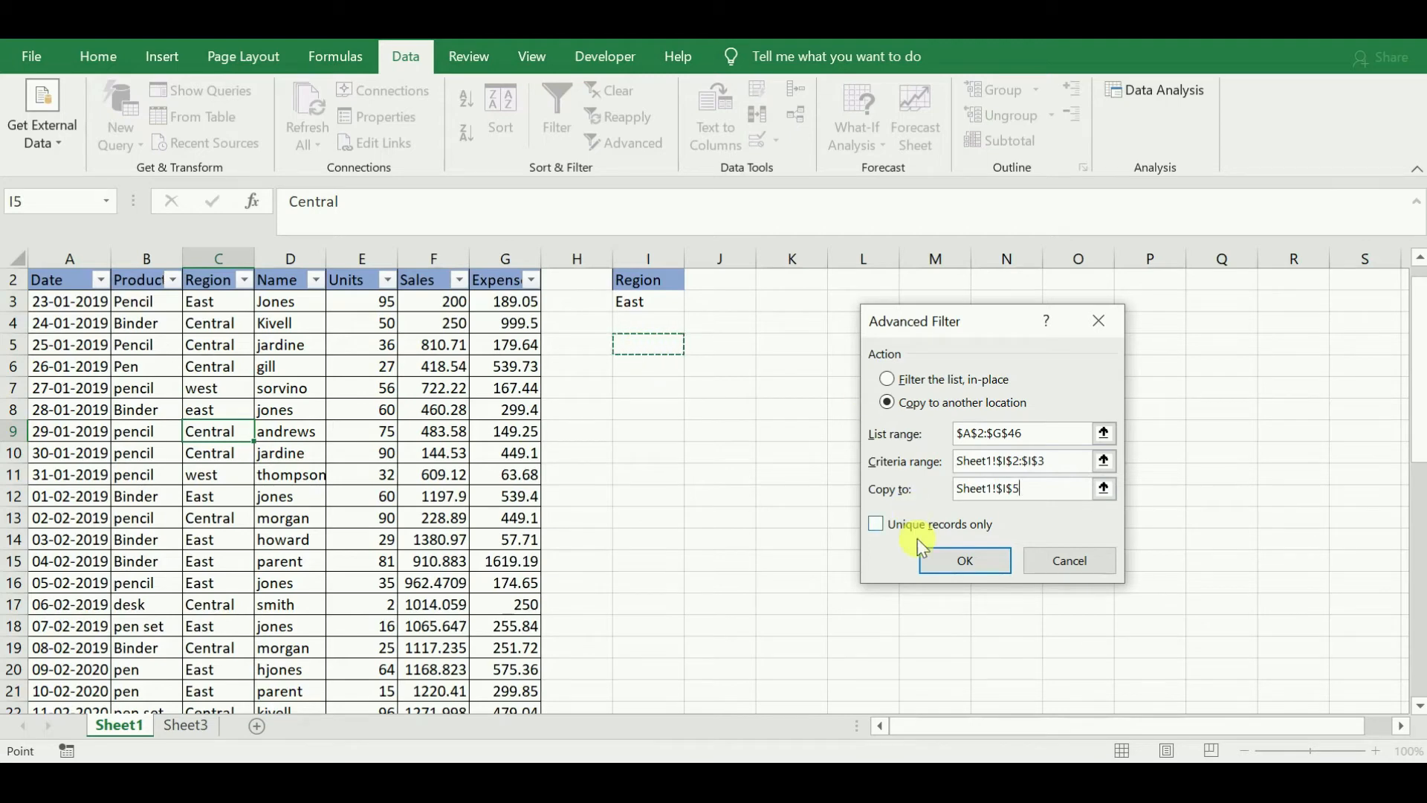
{"action": "left_click", "coordinate": [949, 569]}
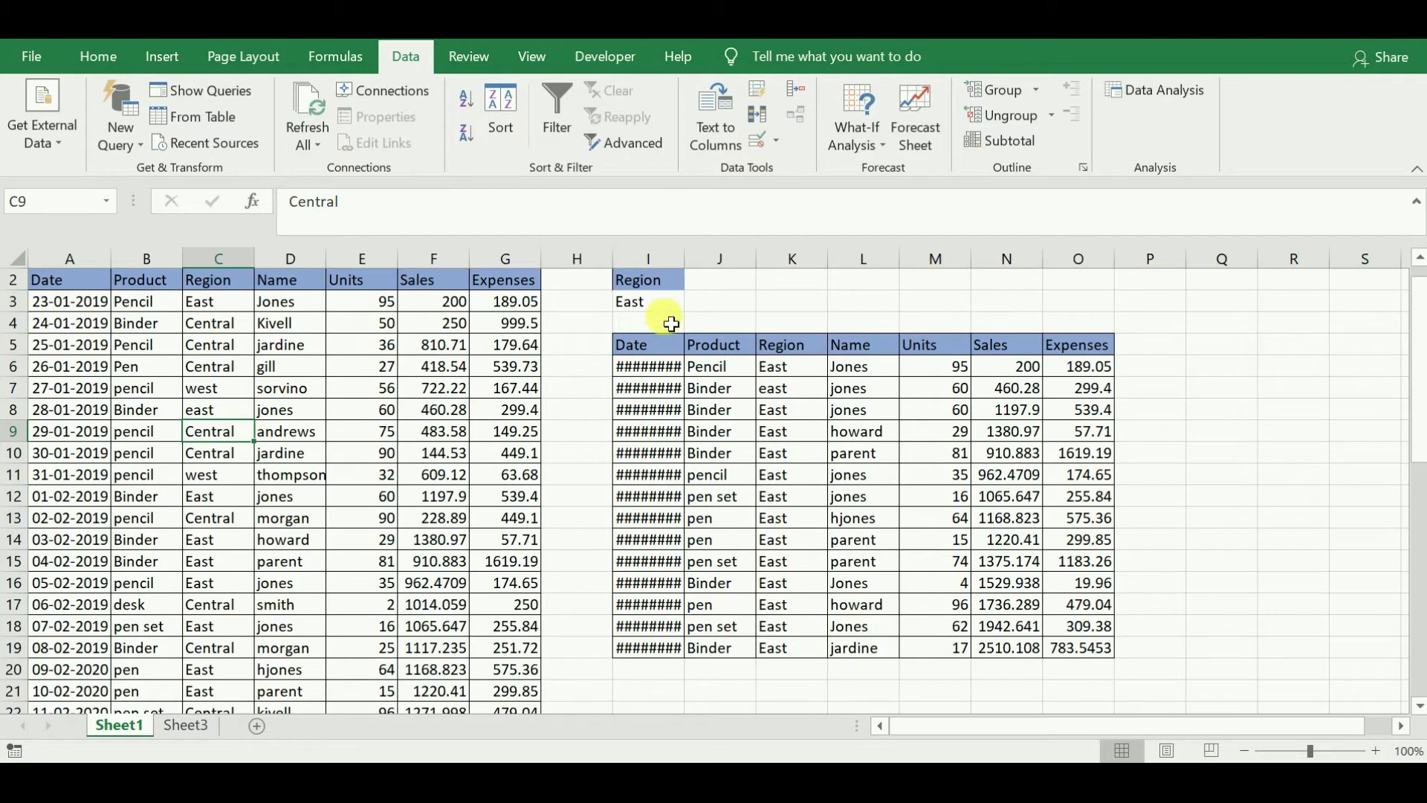
Widen column I so that the copied dates fit.
{"action": "left_click", "coordinate": [668, 260]}
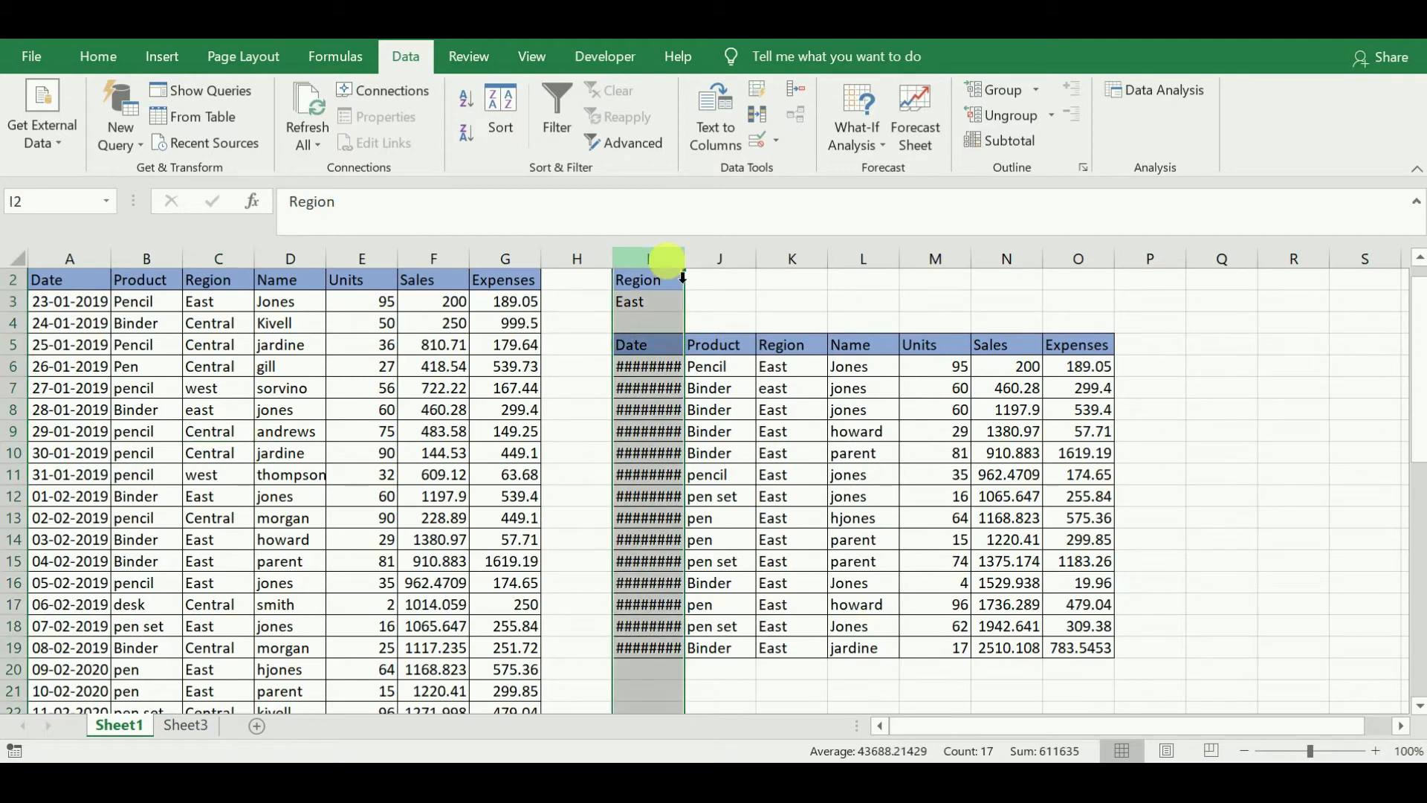
{"action": "left_click_drag", "start_coordinate": [692, 273], "coordinate": [721, 278]}
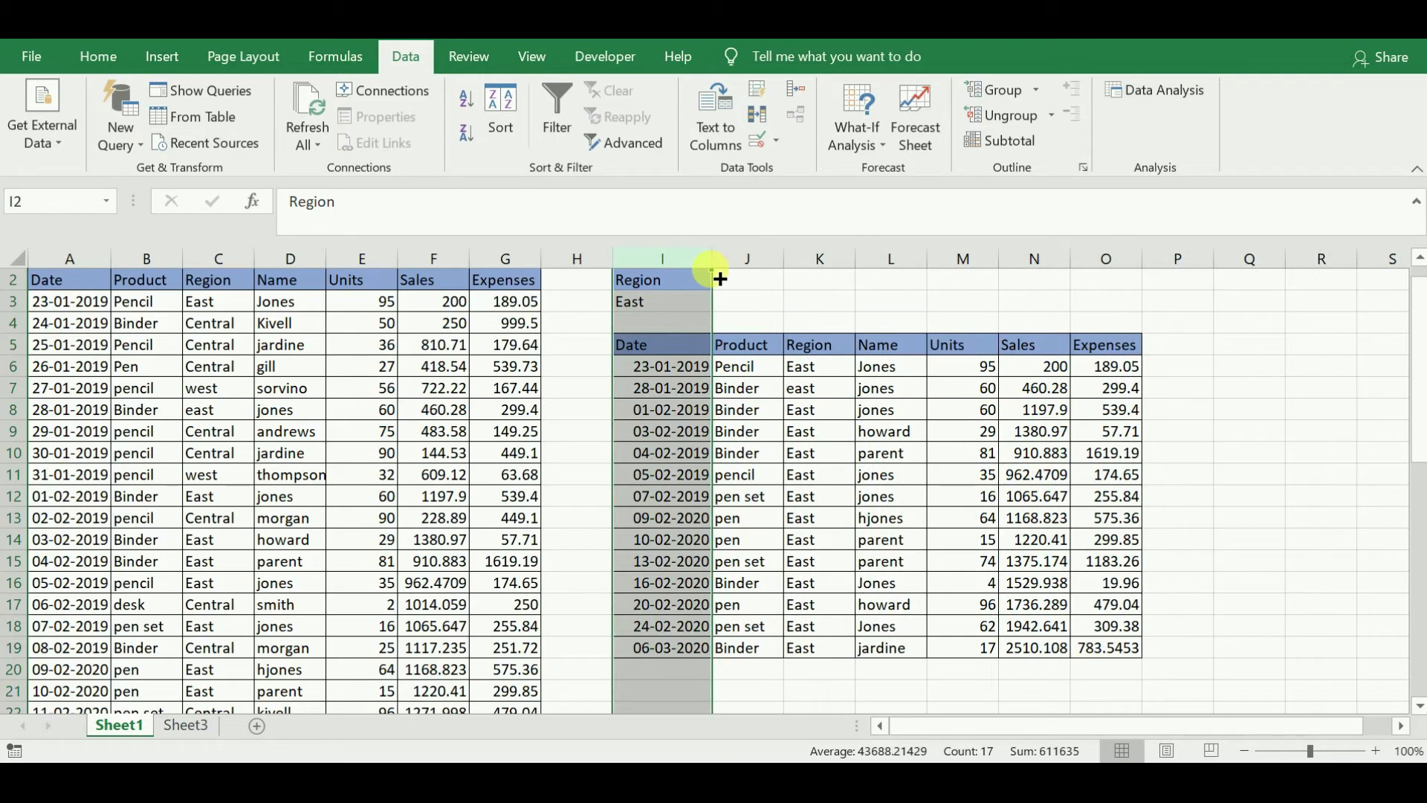
{"action": "left_click", "coordinate": [729, 328]}
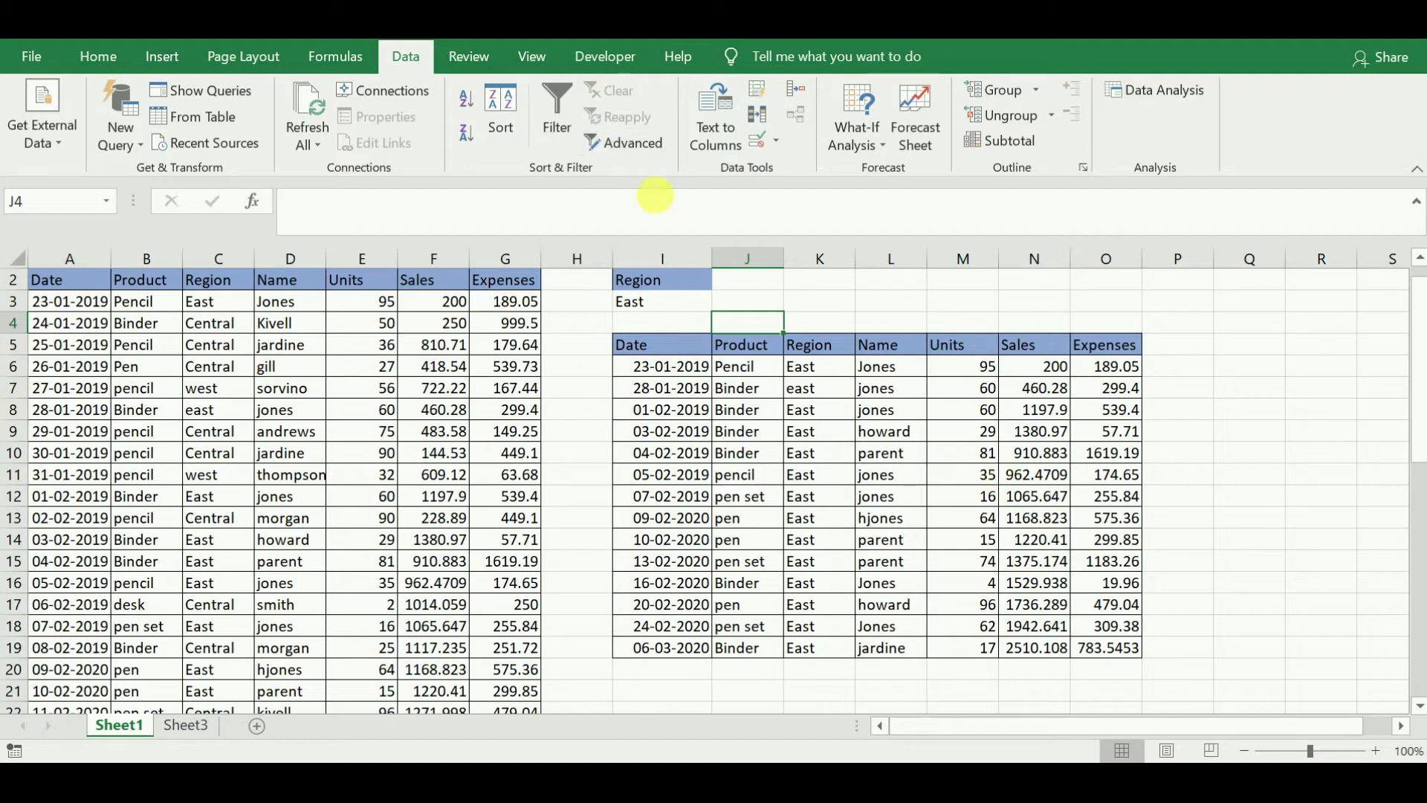
Copy the Sales header from F2 of the table into K2.
{"action": "double_click", "coordinate": [454, 285]}
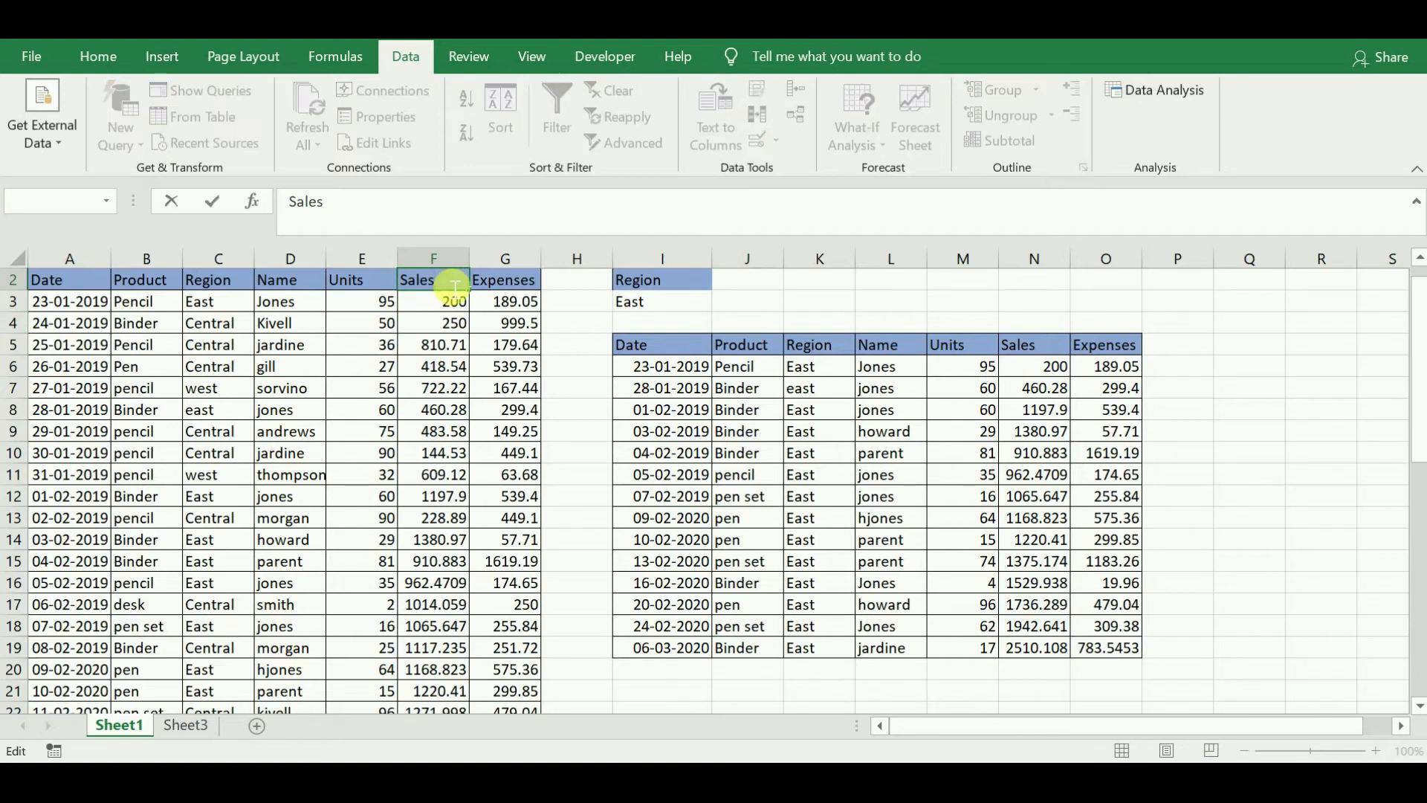
{"action": "left_click", "coordinate": [455, 294]}
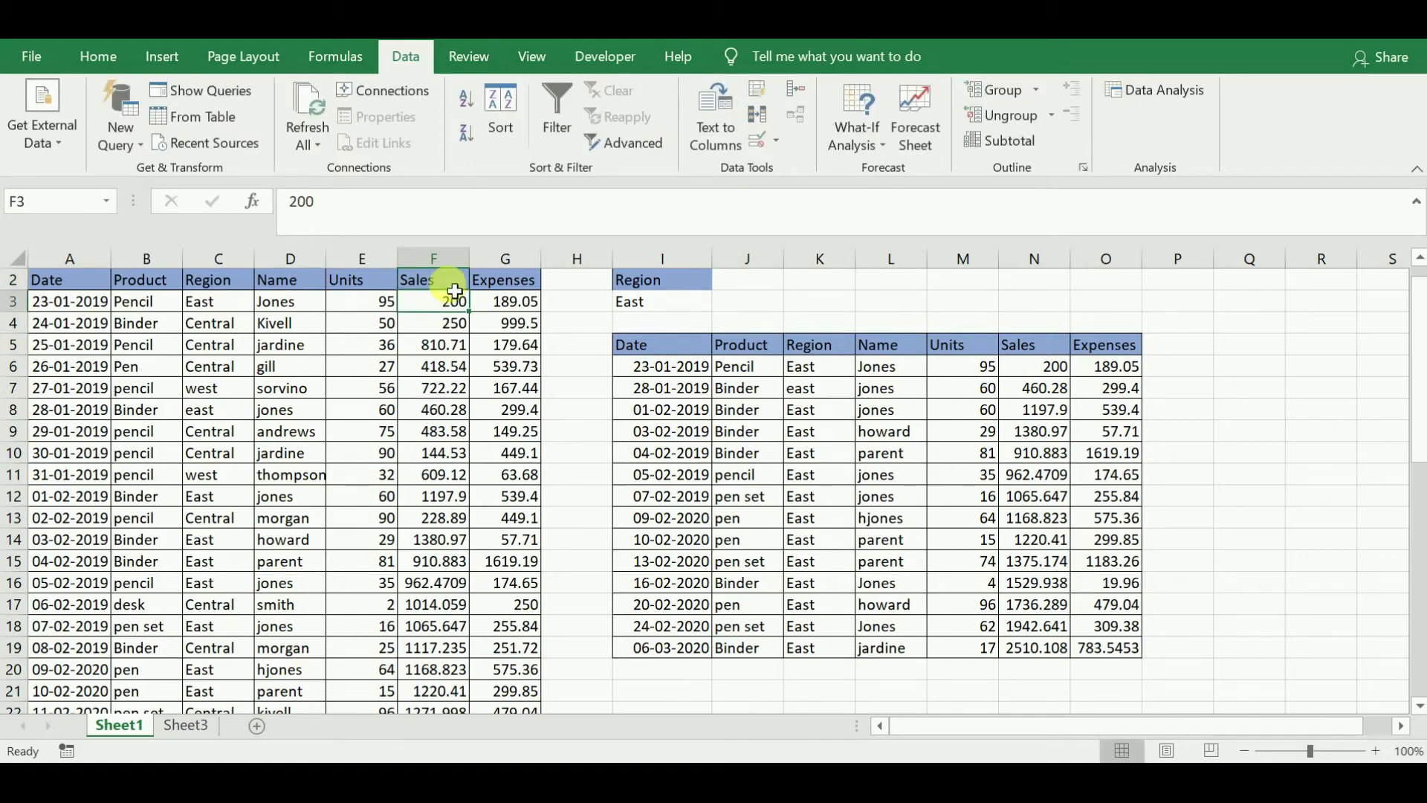
{"action": "left_click", "coordinate": [455, 287]}
{"action": "key", "text": "ctrl+c"}
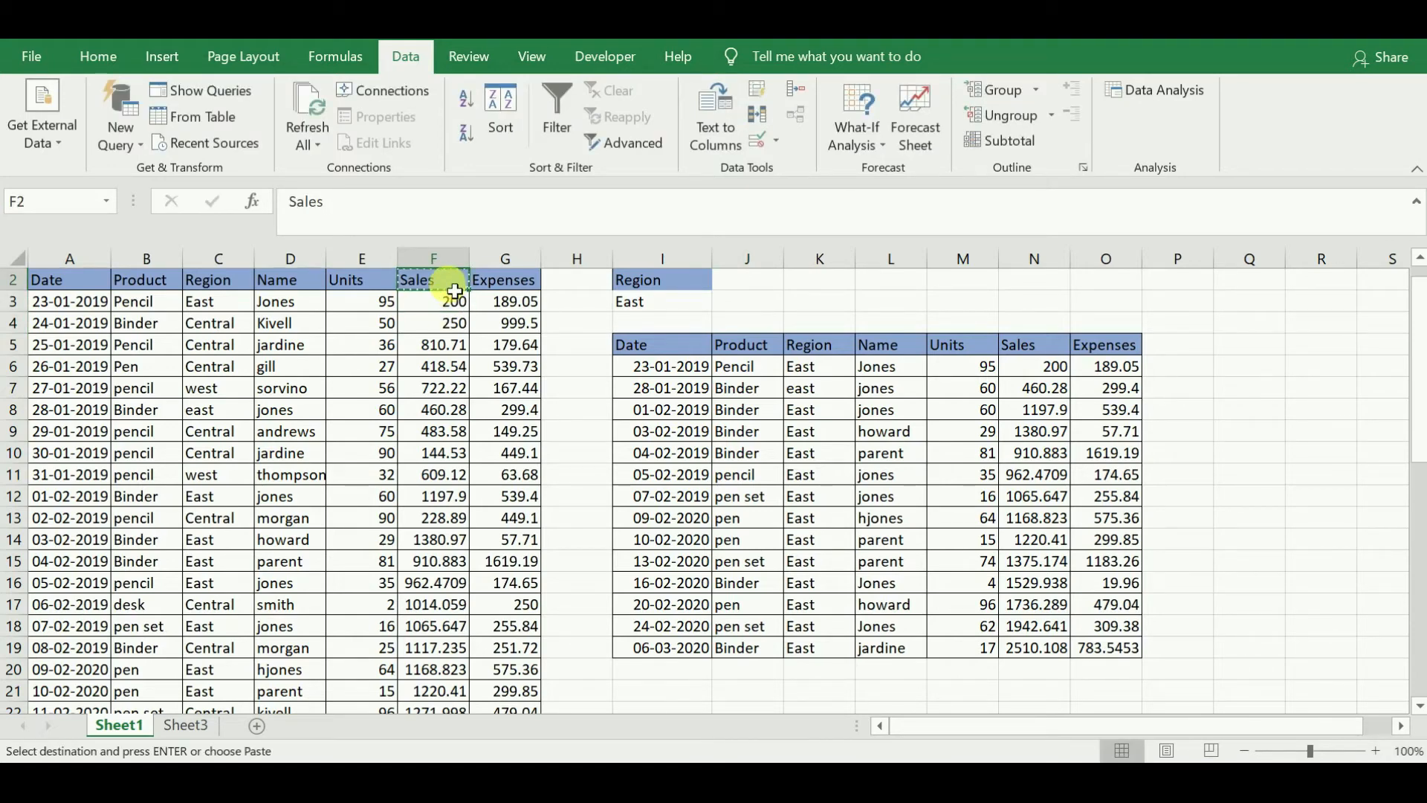
{"action": "left_click", "coordinate": [811, 282]}
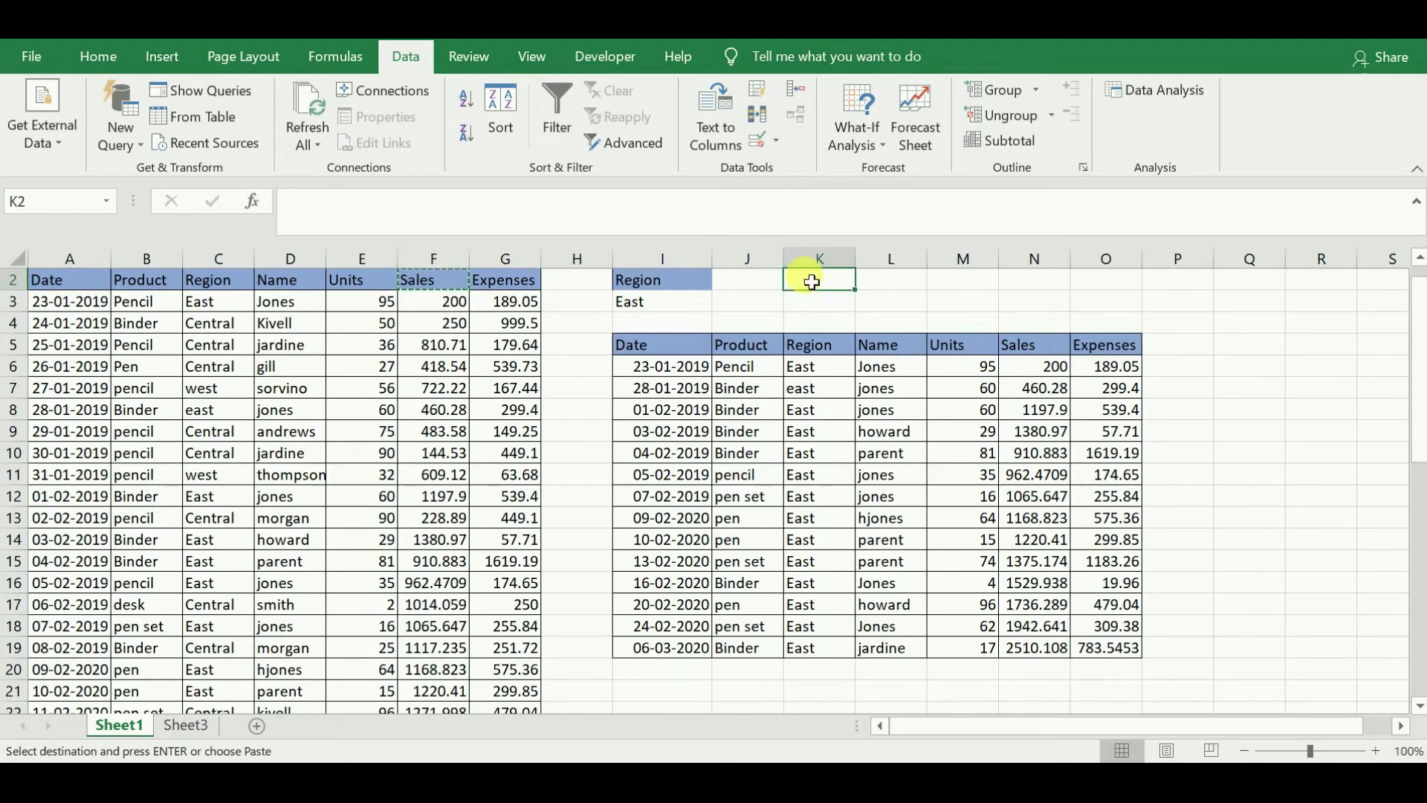
{"action": "key", "text": "ctrl+v"}
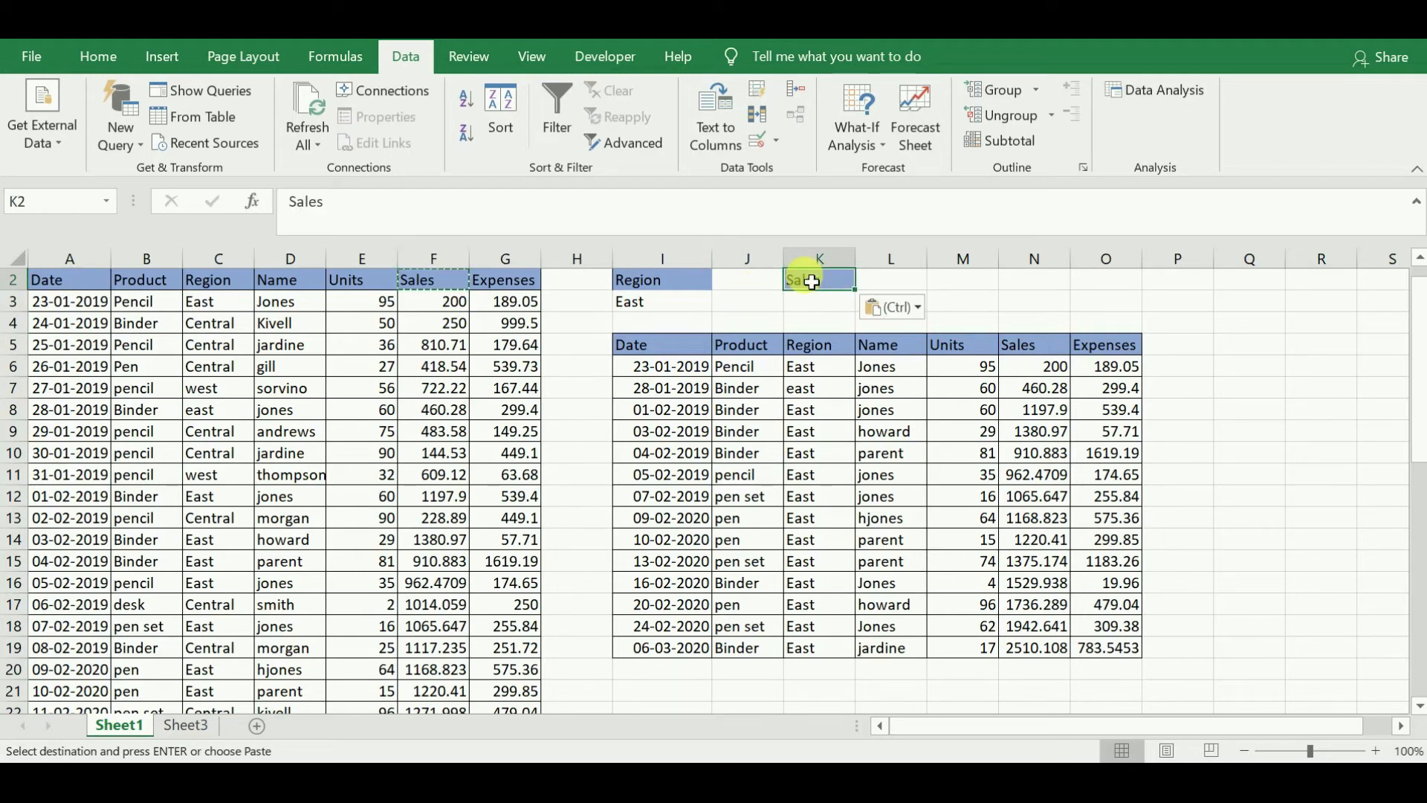
Enter the criterion <1000 in K3 under the copied Sales header.
{"action": "left_click", "coordinate": [814, 303]}
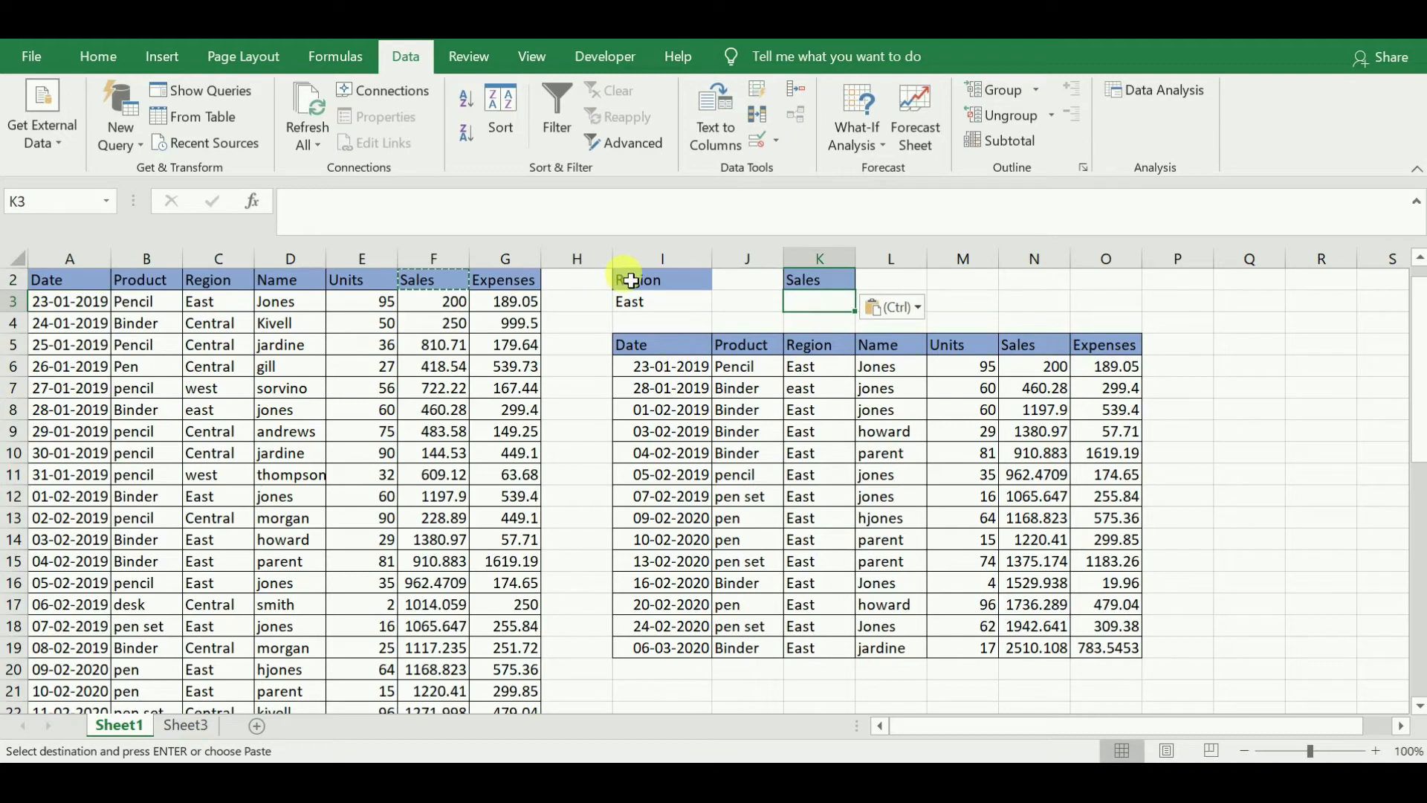
{"action": "double_click", "coordinate": [814, 305]}
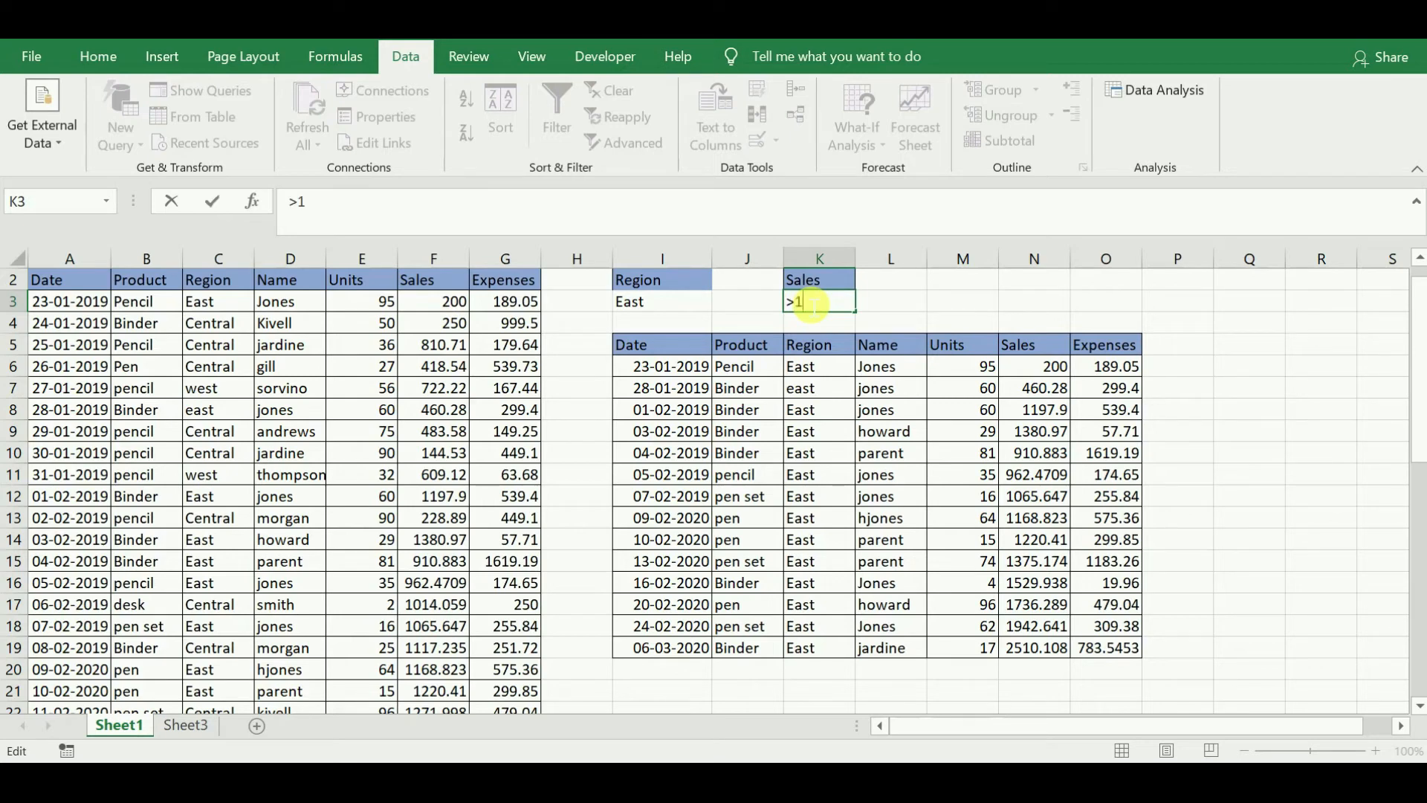
{"action": "key", "text": "BackSpace"}
{"action": "key", "text": "BackSpace"}
{"action": "key", "text": "BackSpace"}
{"action": "type", "text": "000"}
{"action": "left_click", "coordinate": [958, 301]}
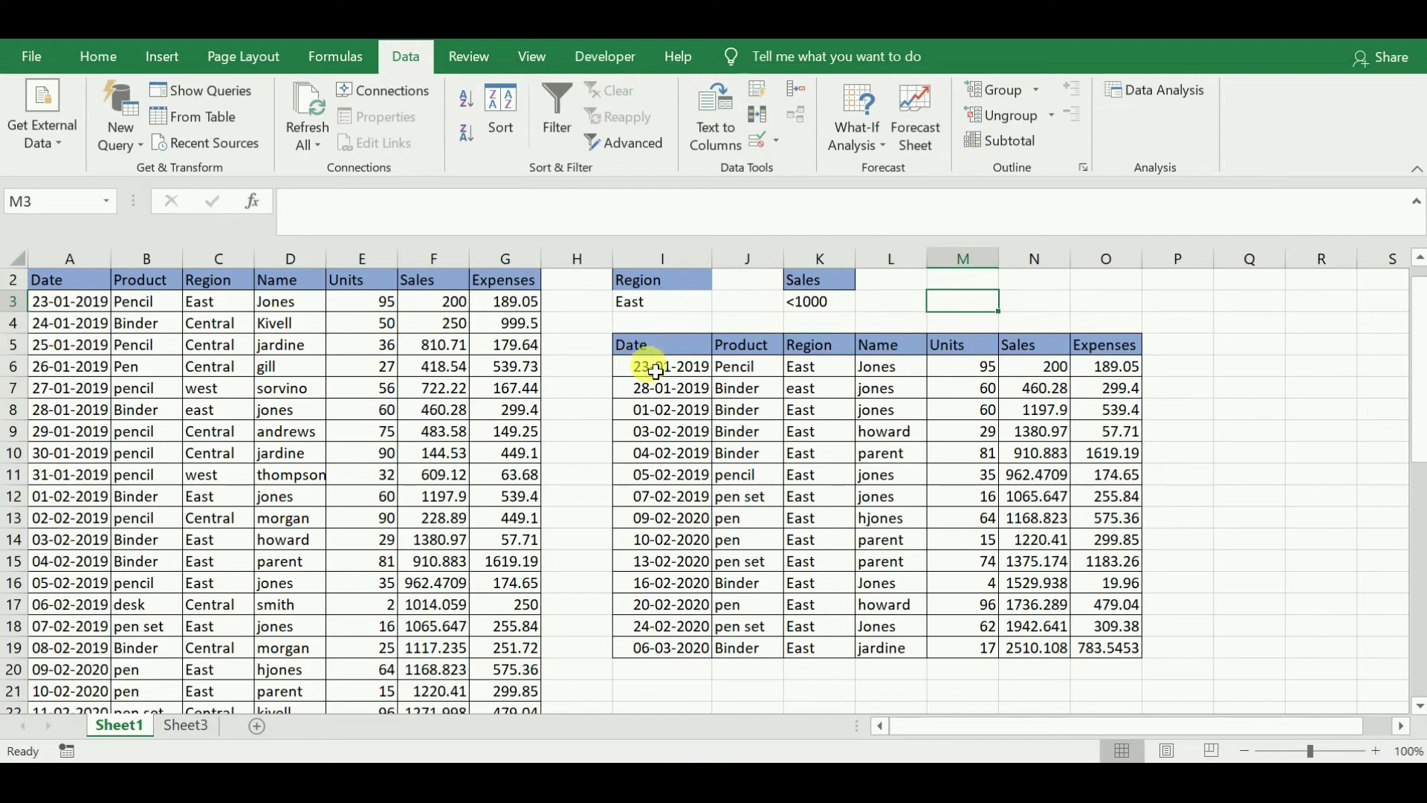
Start an advanced filter on the sales table and replace its criteria range with K2:K3.
{"action": "left_click", "coordinate": [291, 388]}
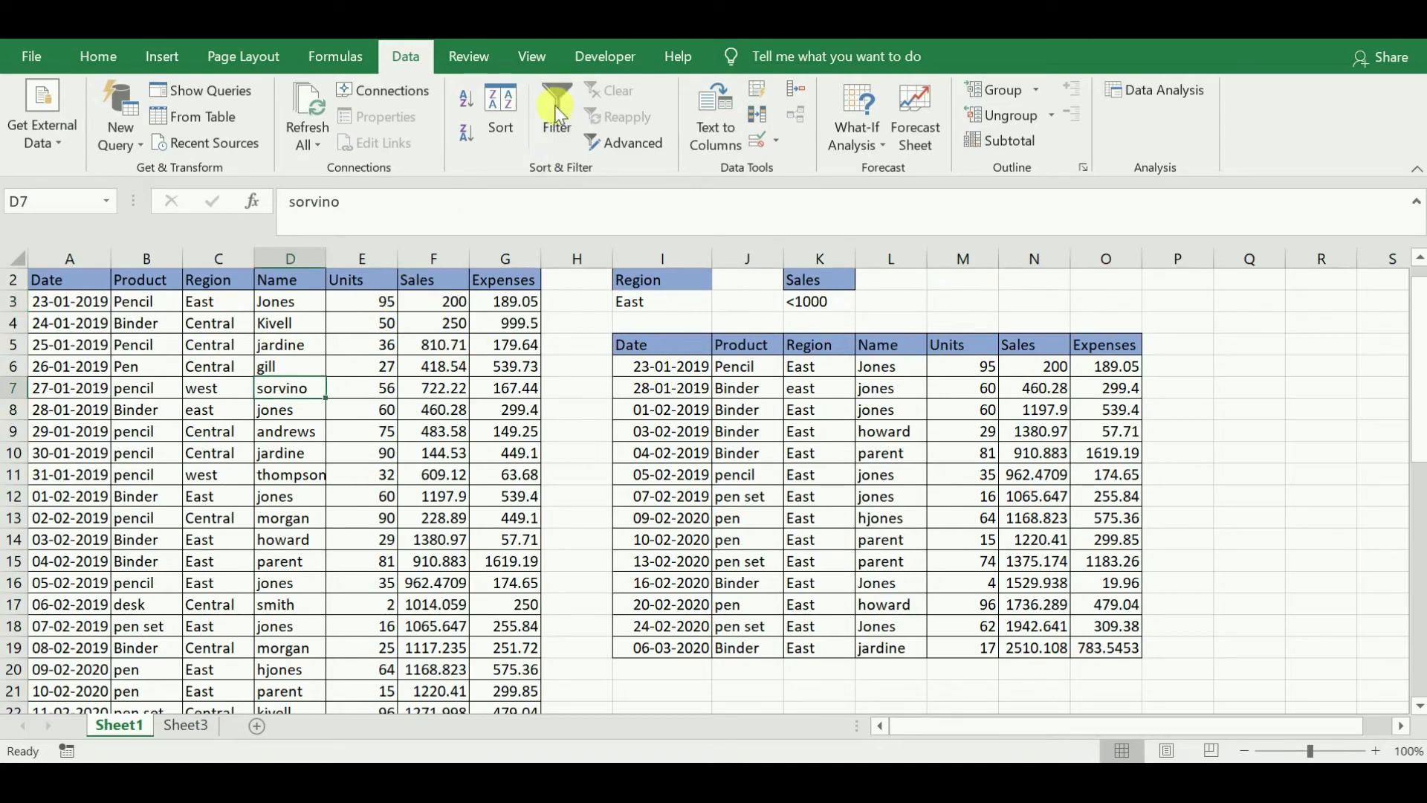
{"action": "left_click", "coordinate": [623, 141]}
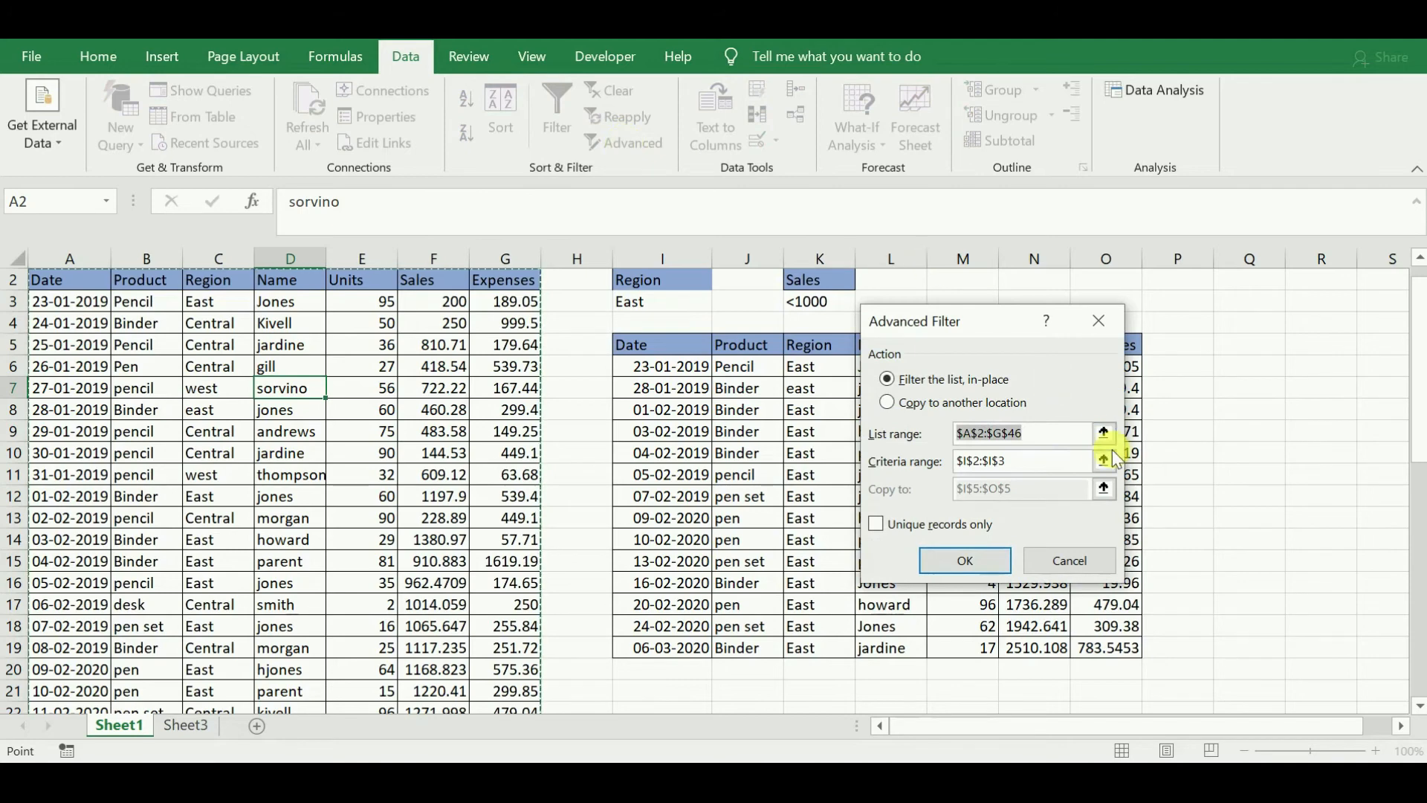
{"action": "left_click", "coordinate": [1063, 462]}
{"action": "key", "text": "BackSpace"}
{"action": "key", "text": "BackSpace"}
{"action": "key", "text": "BackSpace"}
{"action": "key", "text": "BackSpace"}
{"action": "key", "text": "BackSpace"}
{"action": "key", "text": "BackSpace"}
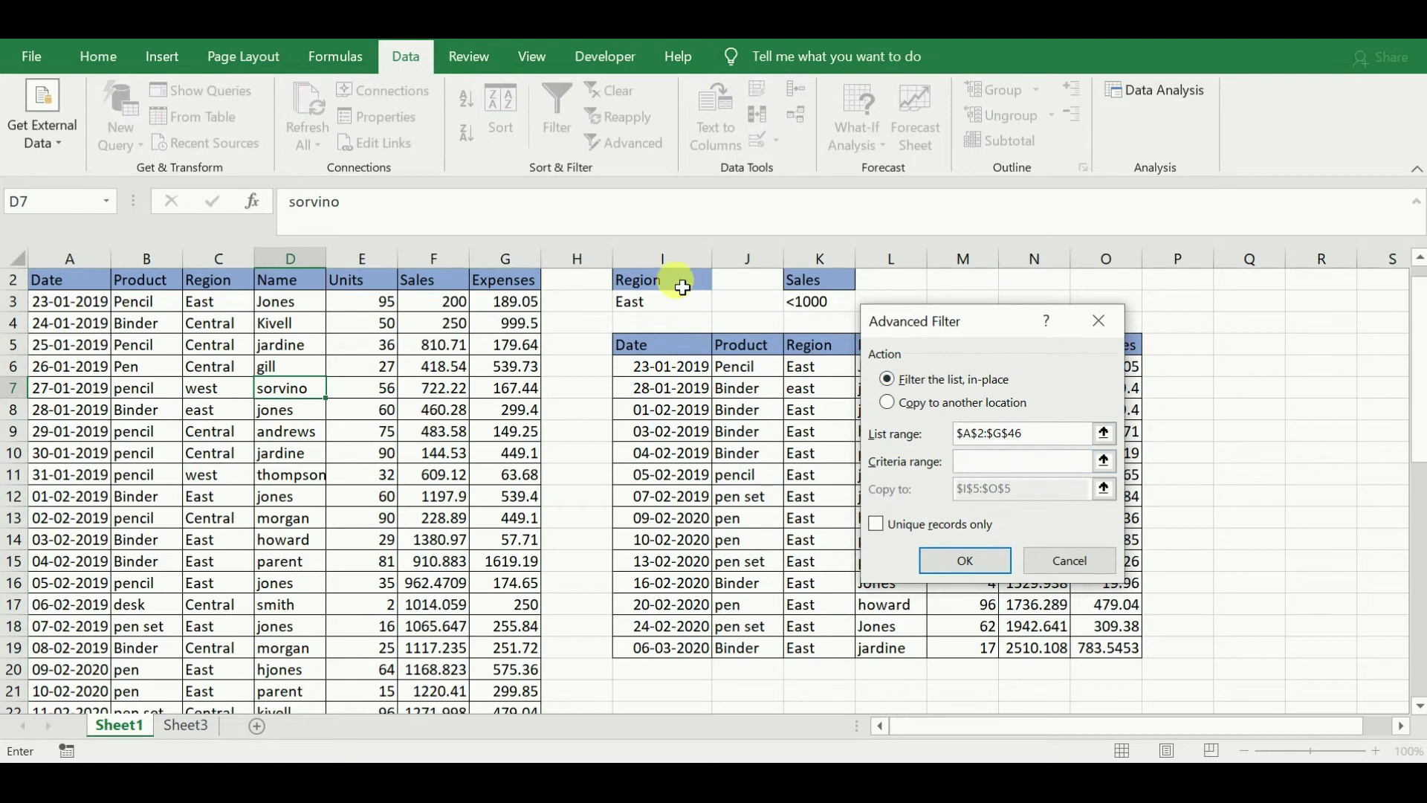
{"action": "left_click", "coordinate": [829, 287]}
{"action": "left_click_drag", "start_coordinate": [830, 289], "coordinate": [836, 310]}
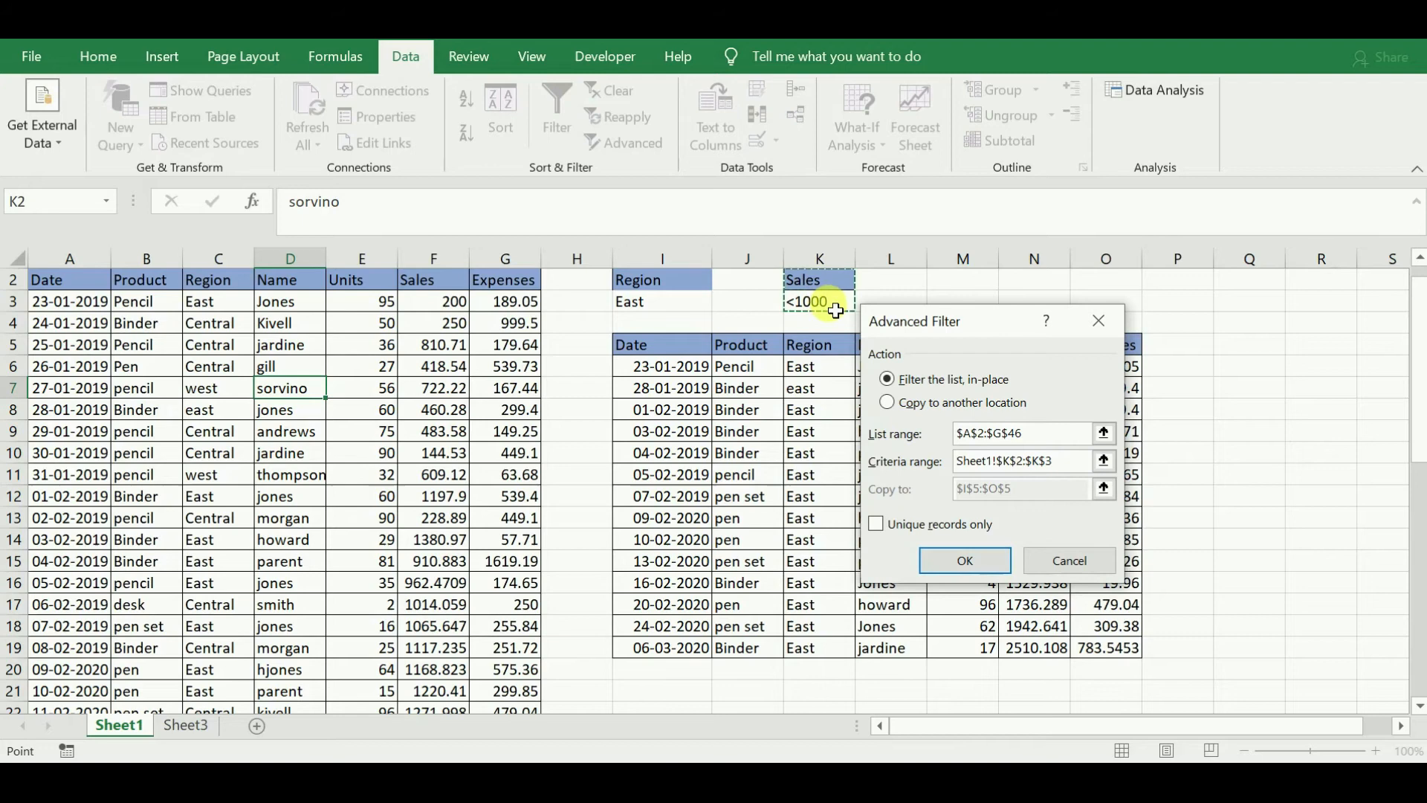
Set the filter to copy the matching rows to another location at Q5 and run it.
{"action": "left_click", "coordinate": [1060, 492]}
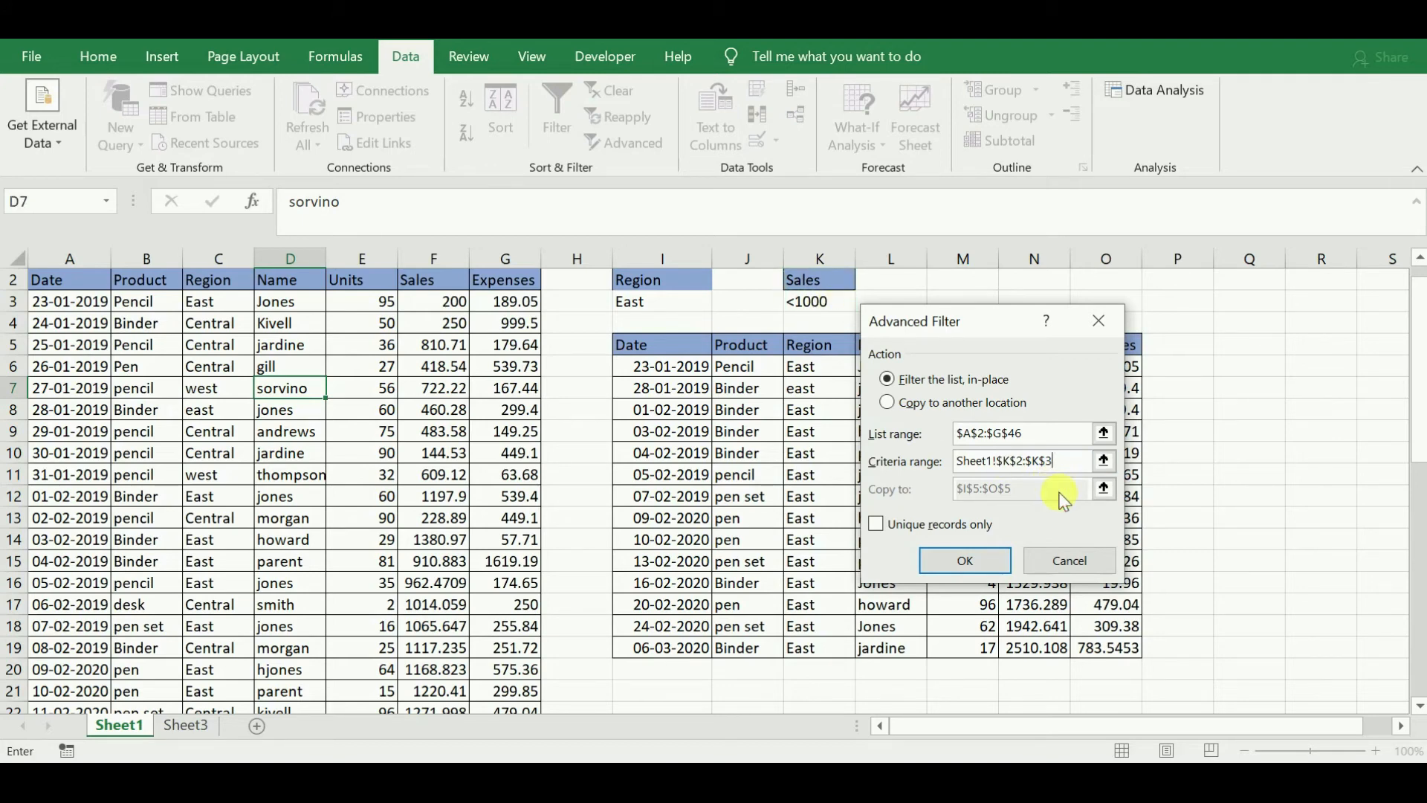
{"action": "left_click", "coordinate": [886, 402]}
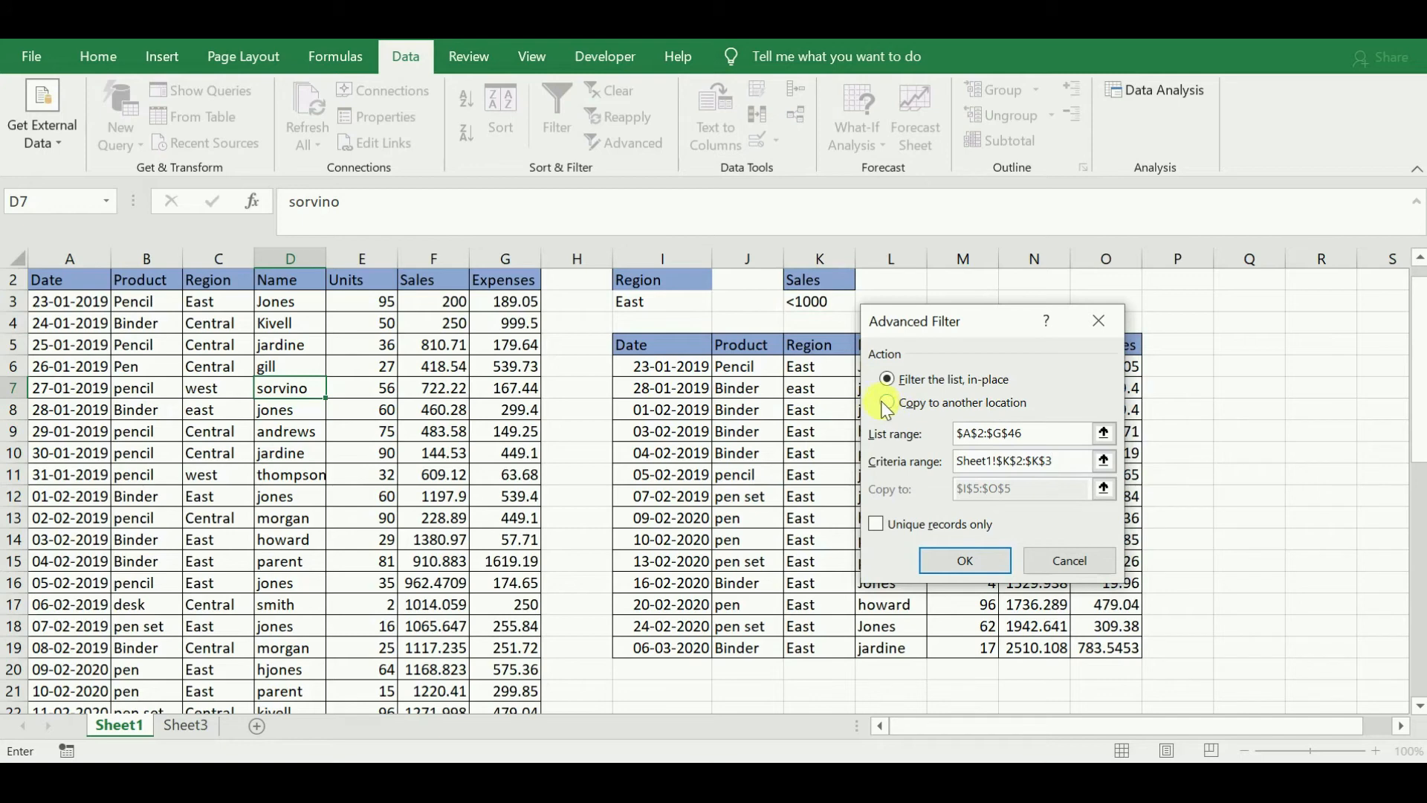
{"action": "left_click", "coordinate": [1037, 495]}
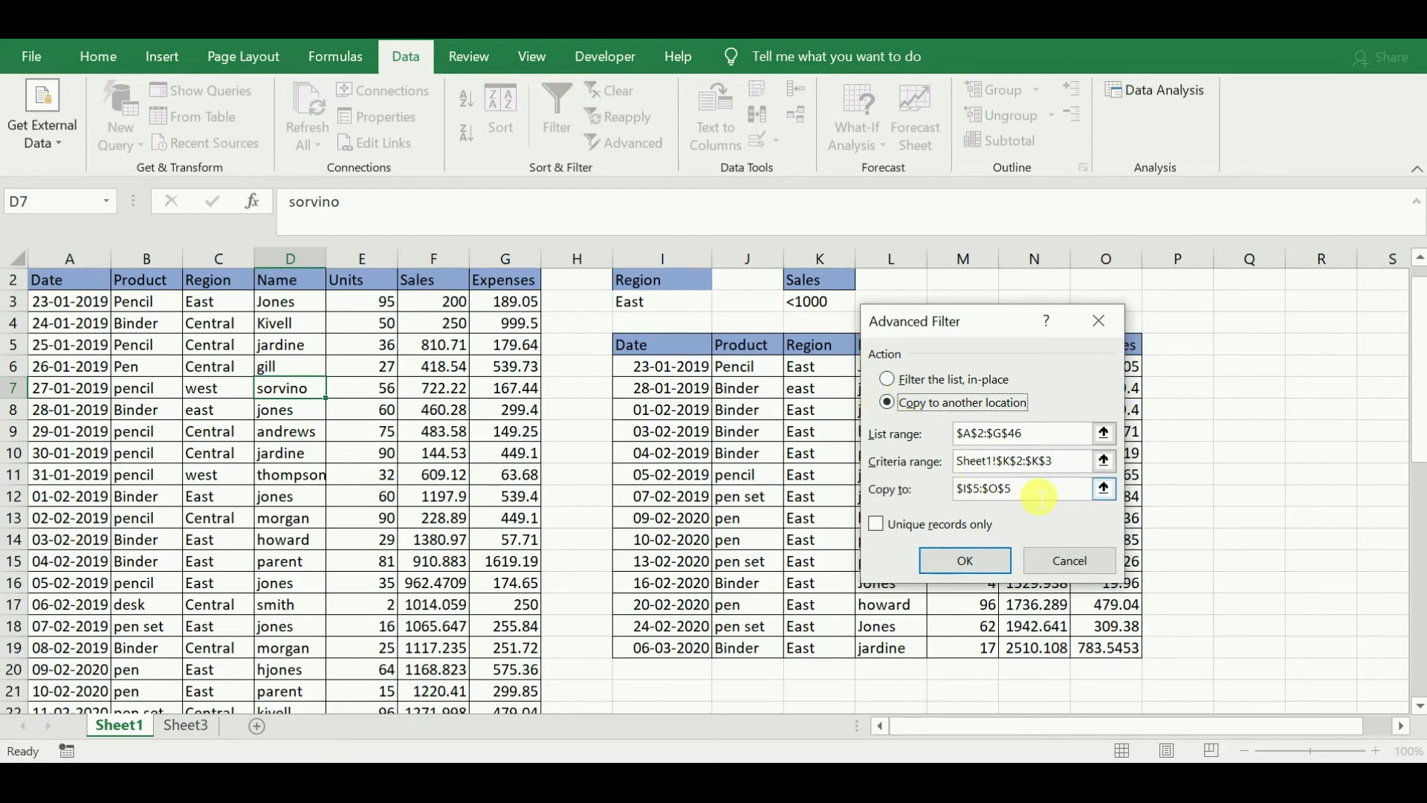
{"action": "key", "text": "BackSpace"}
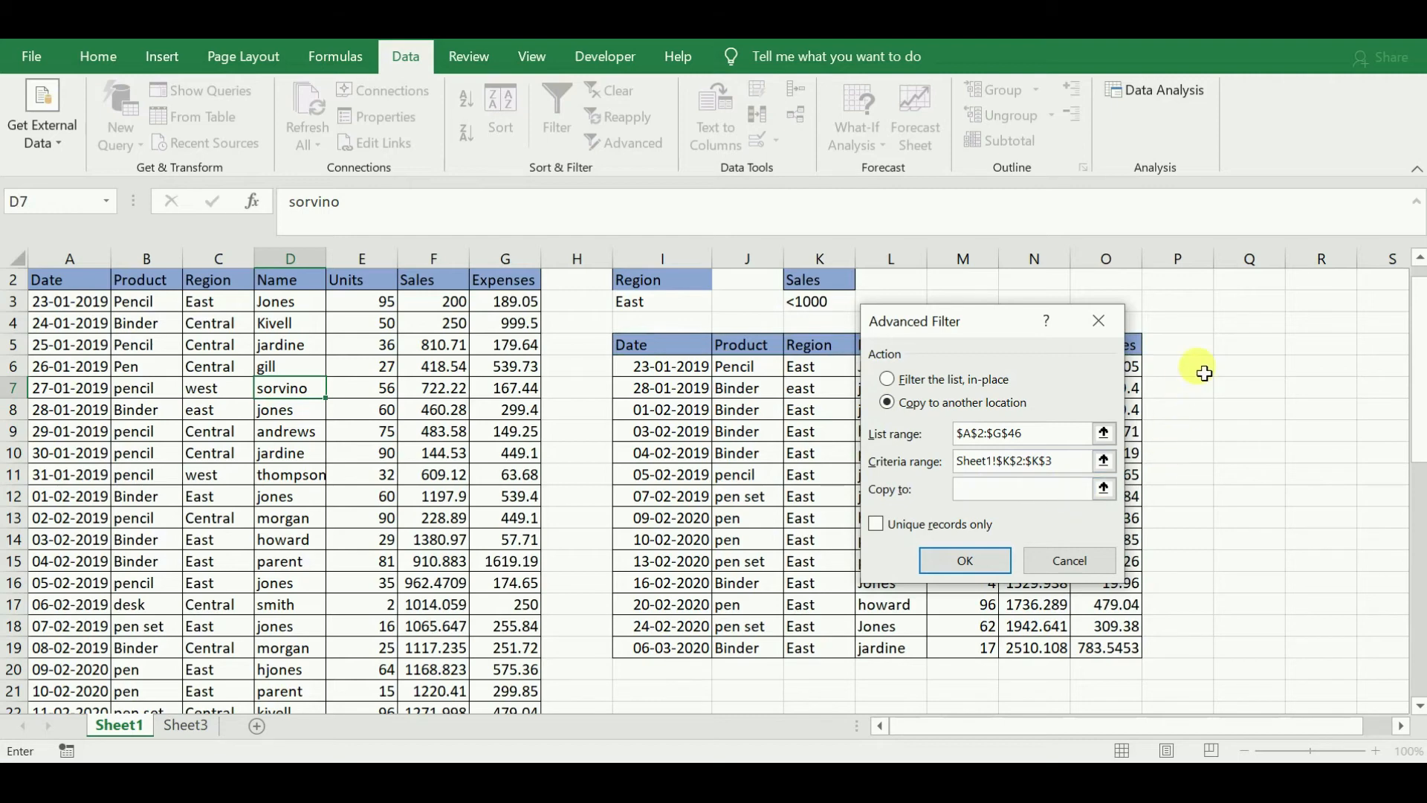
{"action": "left_click", "coordinate": [1236, 355]}
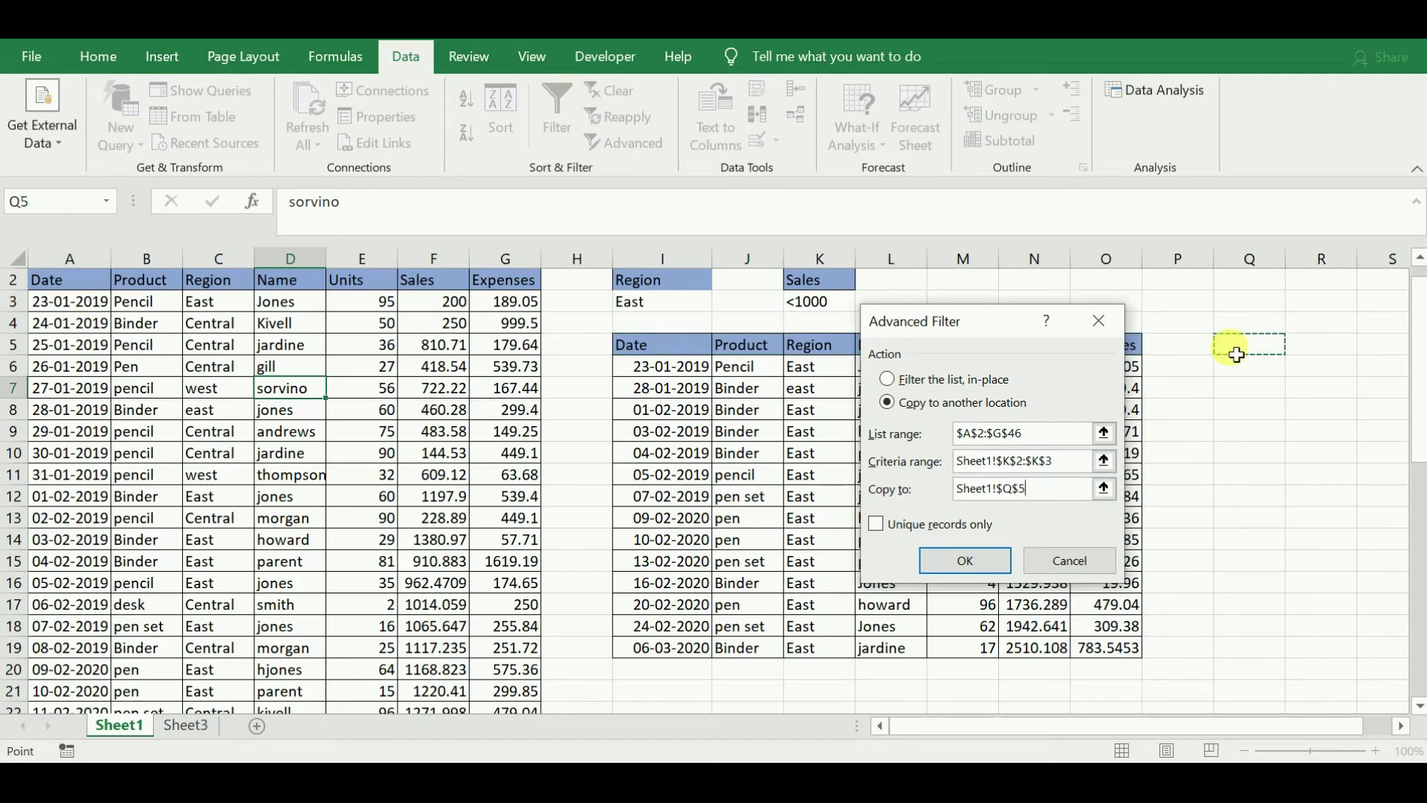
{"action": "left_click", "coordinate": [966, 559]}
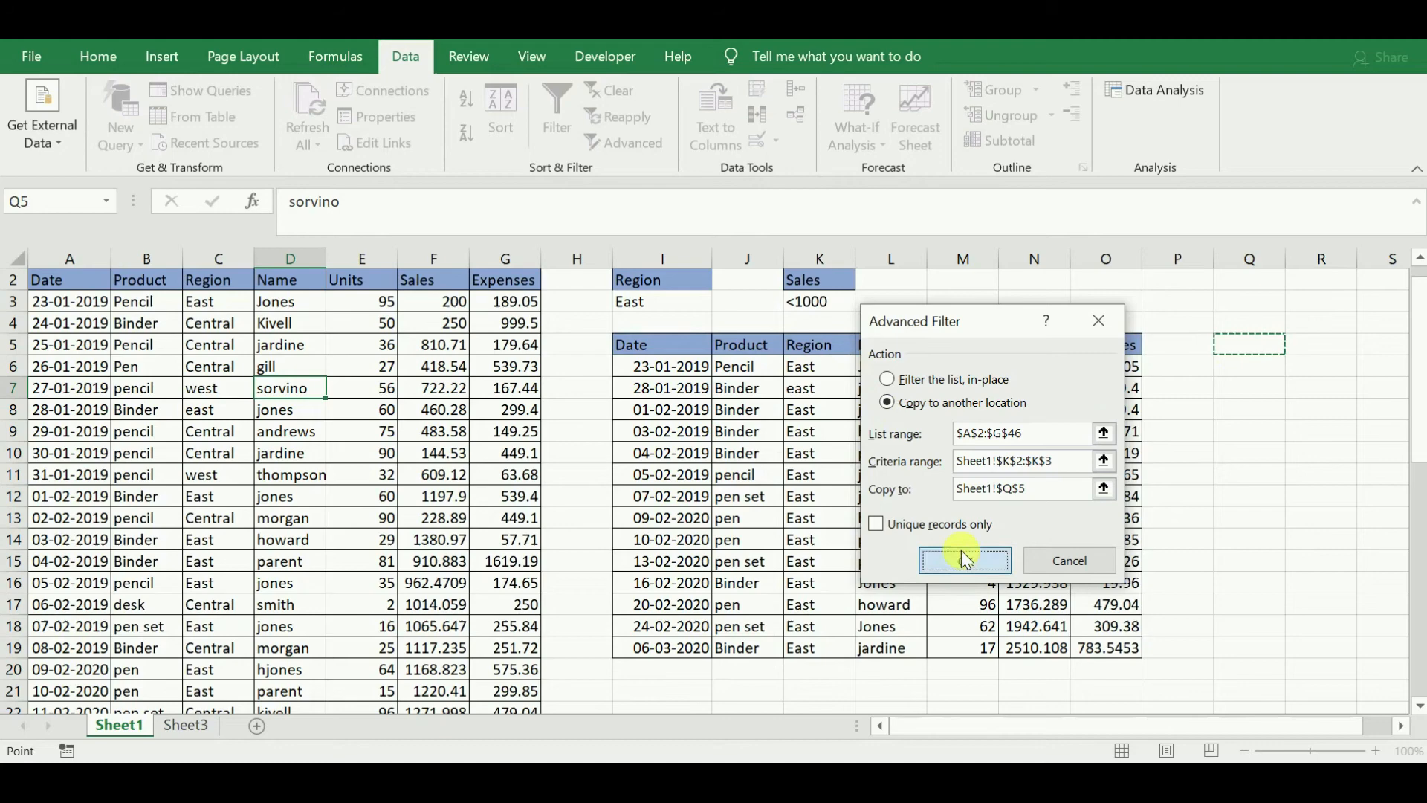
{"action": "scroll", "coordinate": [962, 548], "scroll_direction": "right", "scroll_amount": 5}
{"action": "scroll", "coordinate": [708, 480], "scroll_direction": "right", "scroll_amount": 3}
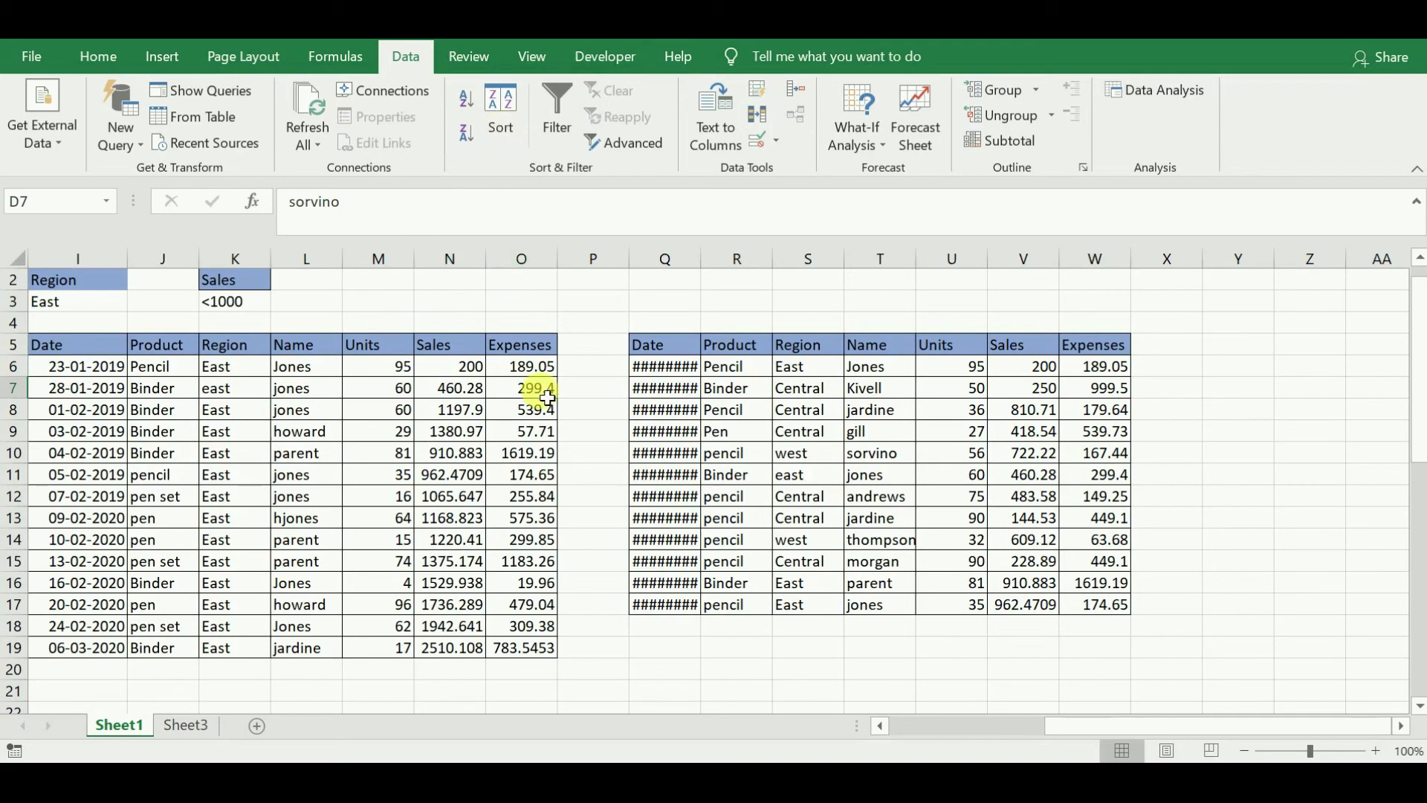
{"action": "scroll", "coordinate": [521, 388], "scroll_direction": "left", "scroll_amount": 2}
{"action": "scroll", "coordinate": [521, 388], "scroll_direction": "up", "scroll_amount": 1}
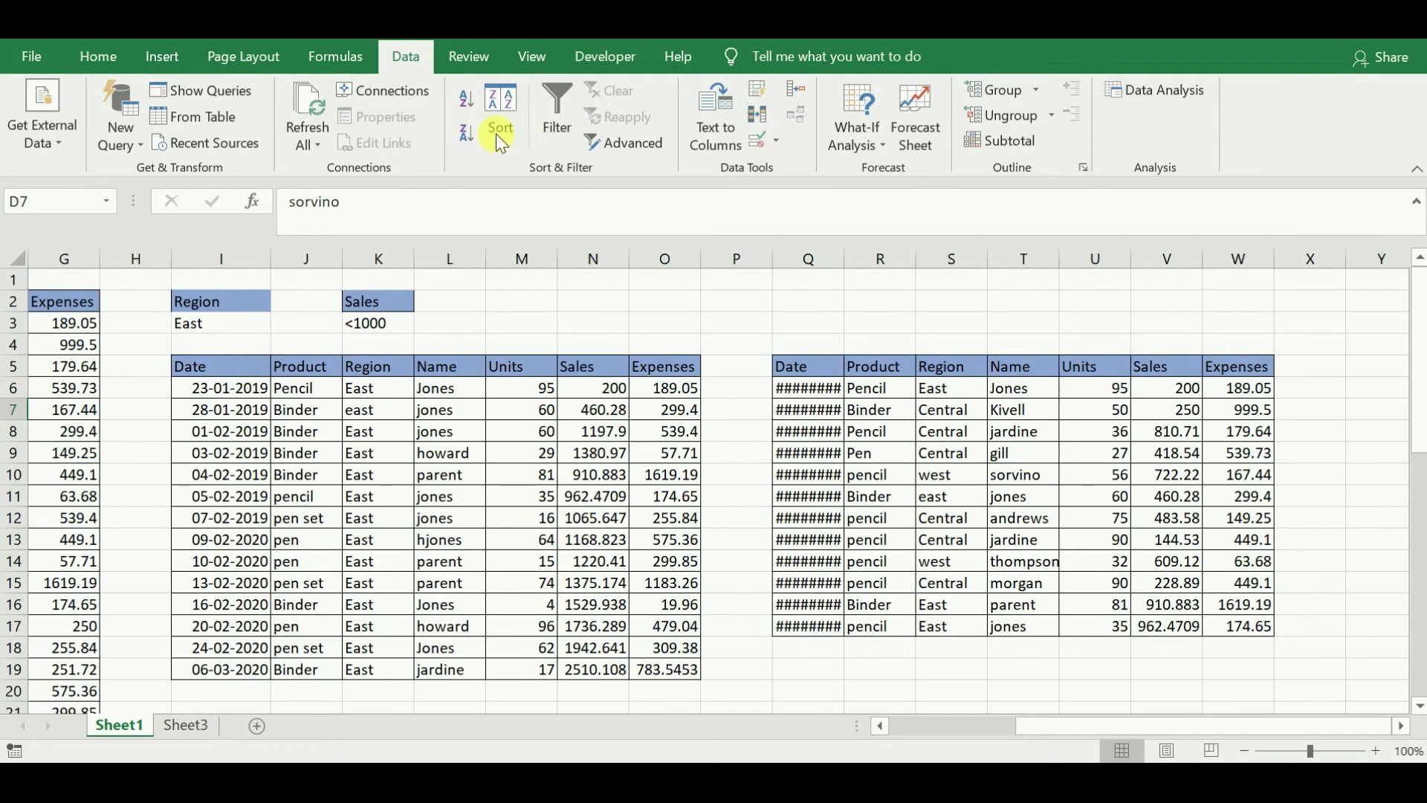
Try to run the K2:K3 advanced filter from Sheet1 with its results copied to A1 of Sheet3.
{"action": "left_click", "coordinate": [618, 144]}
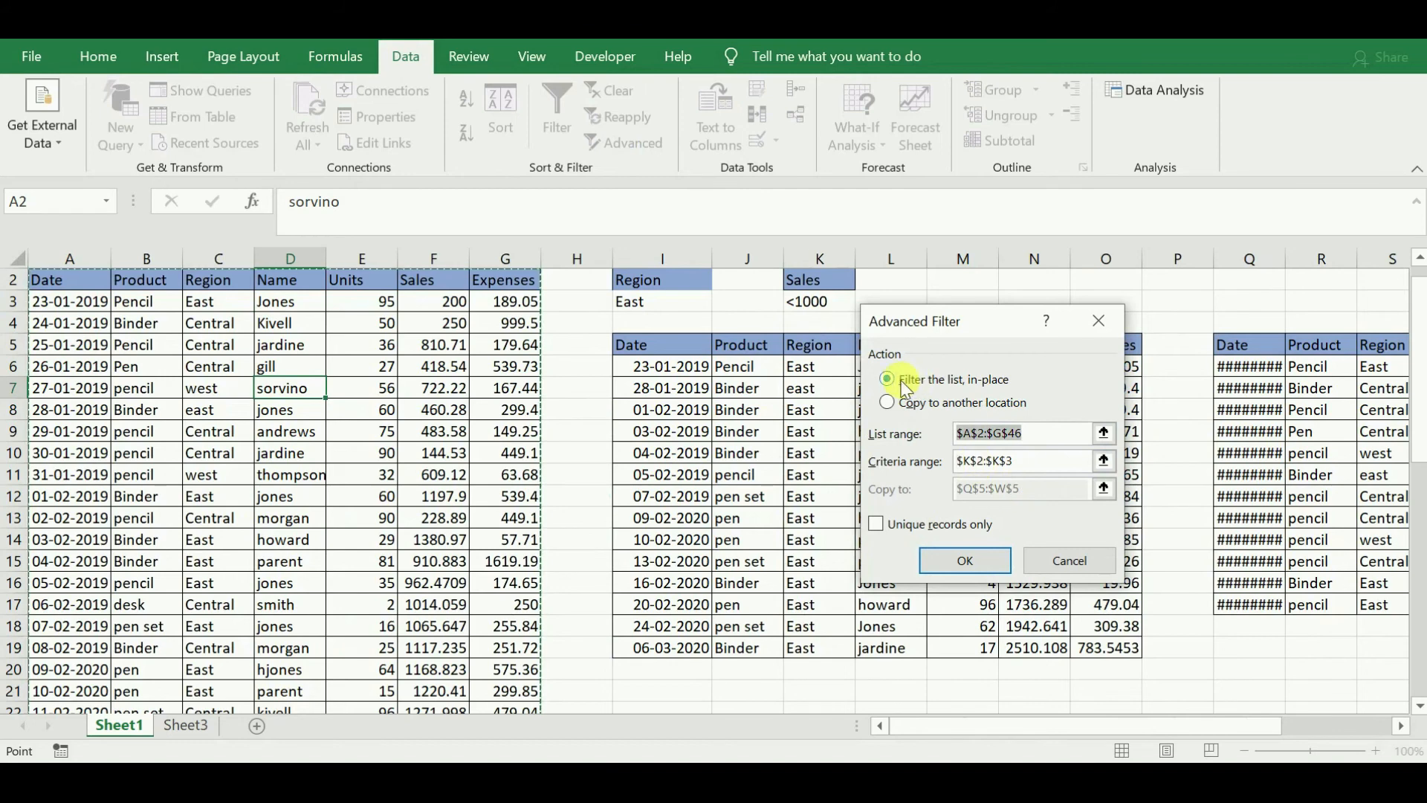
{"action": "left_click", "coordinate": [889, 403]}
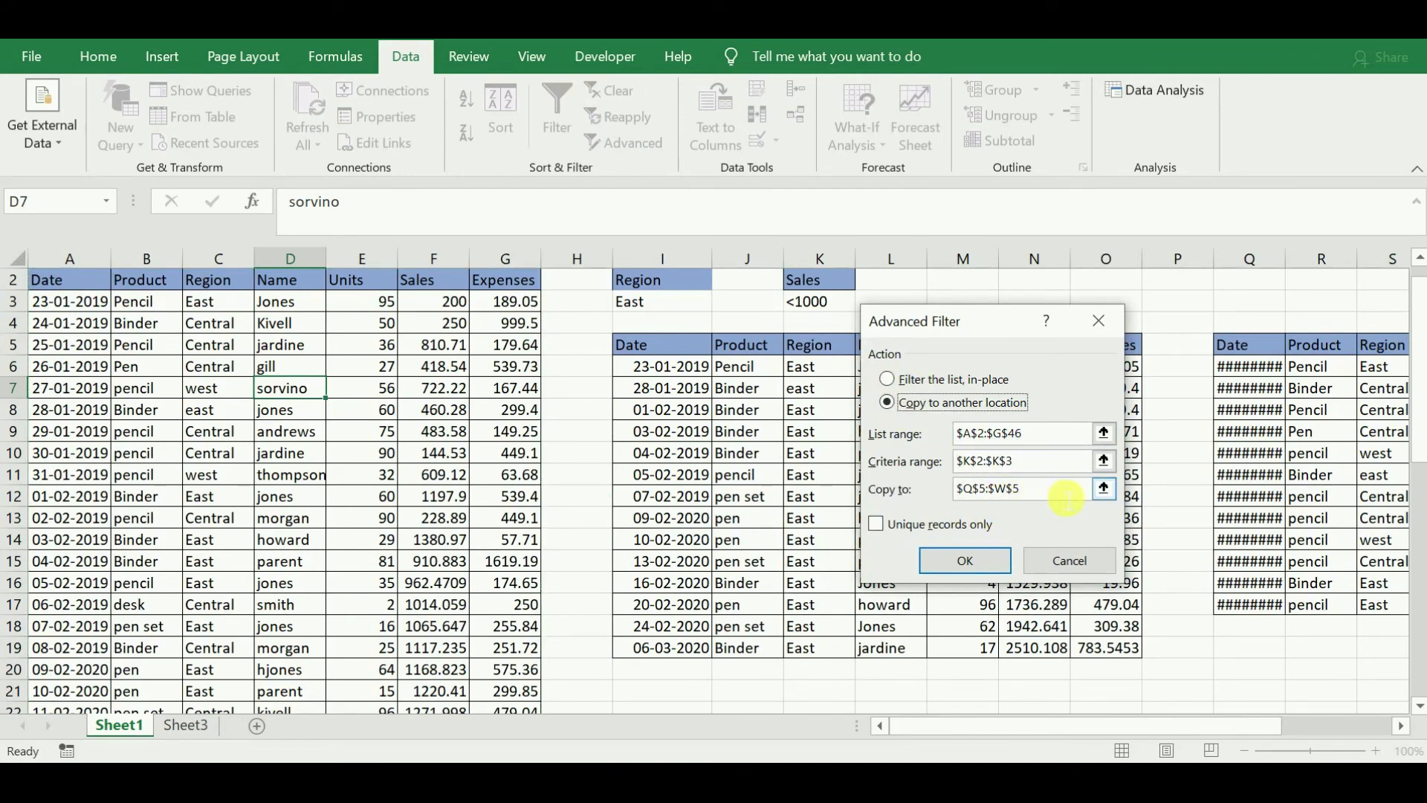
{"action": "left_click", "coordinate": [1046, 492]}
{"action": "key", "text": "BackSpace"}
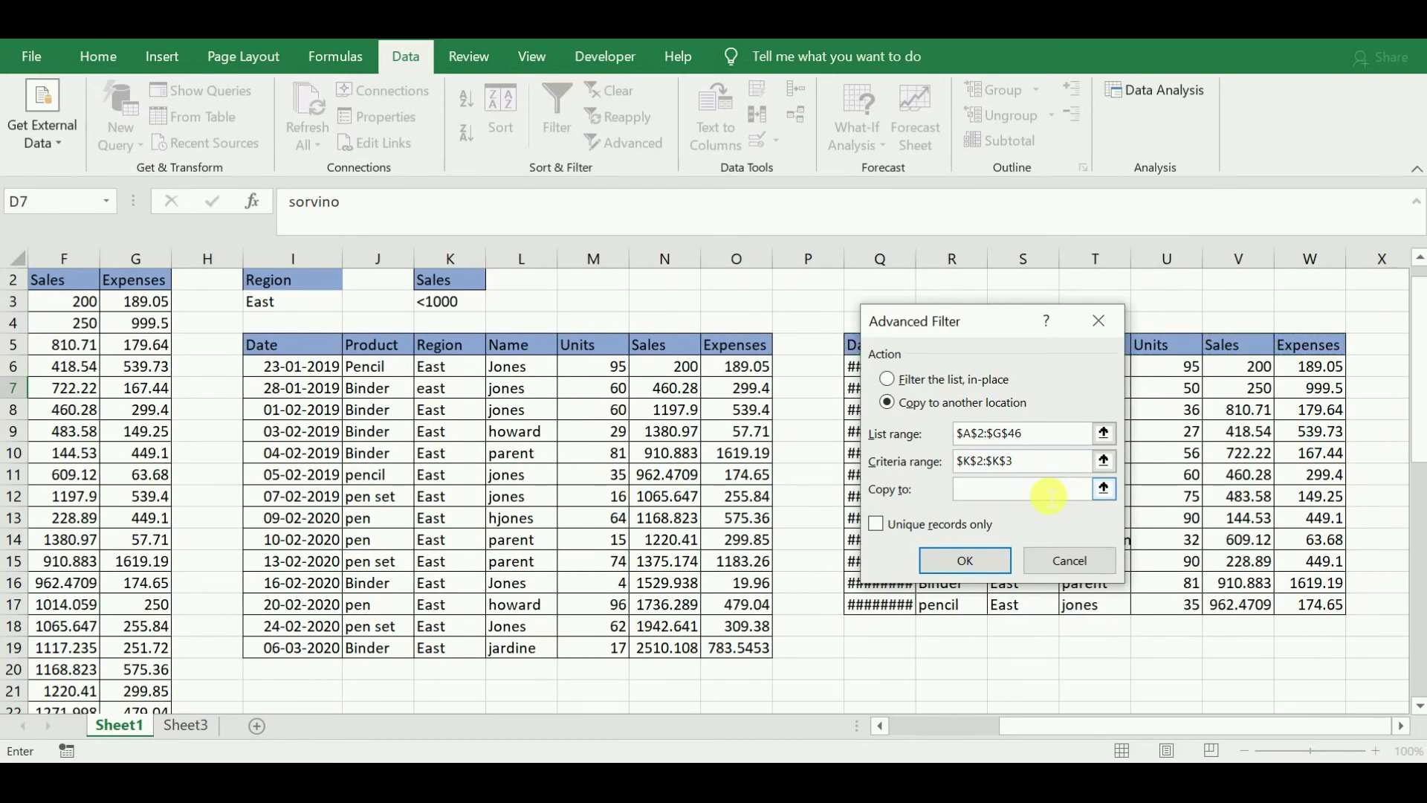
{"action": "left_click", "coordinate": [187, 724]}
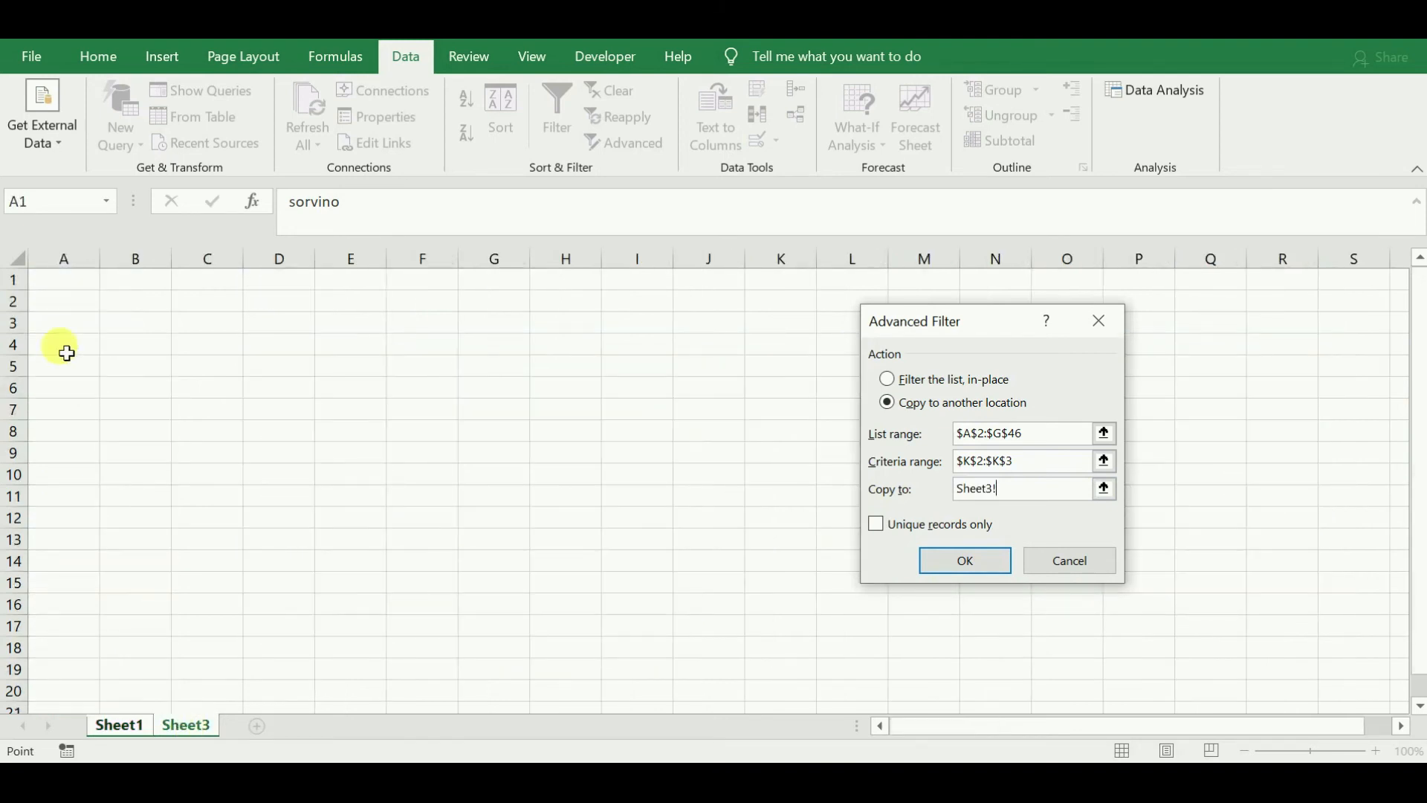
{"action": "left_click", "coordinate": [64, 282]}
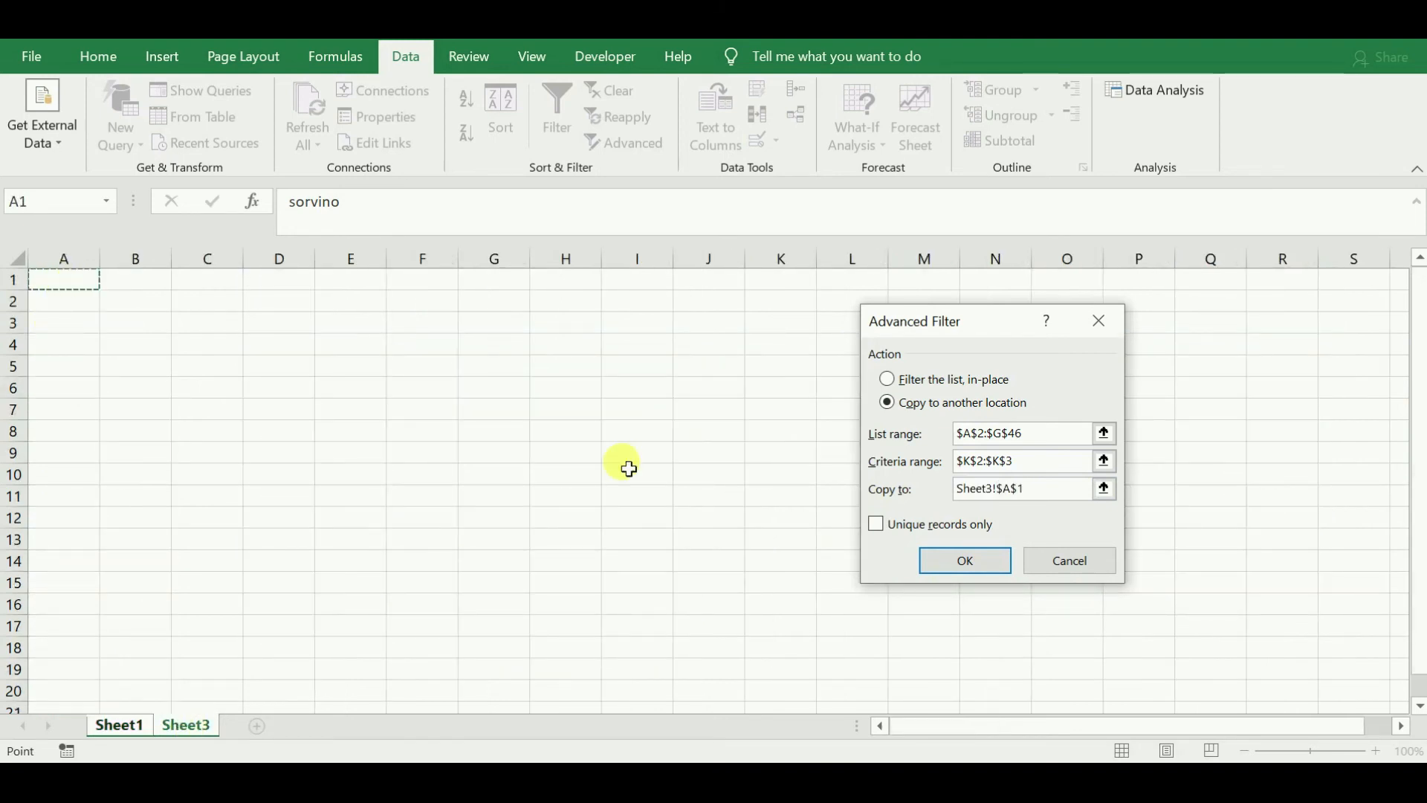
{"action": "left_click", "coordinate": [960, 563]}
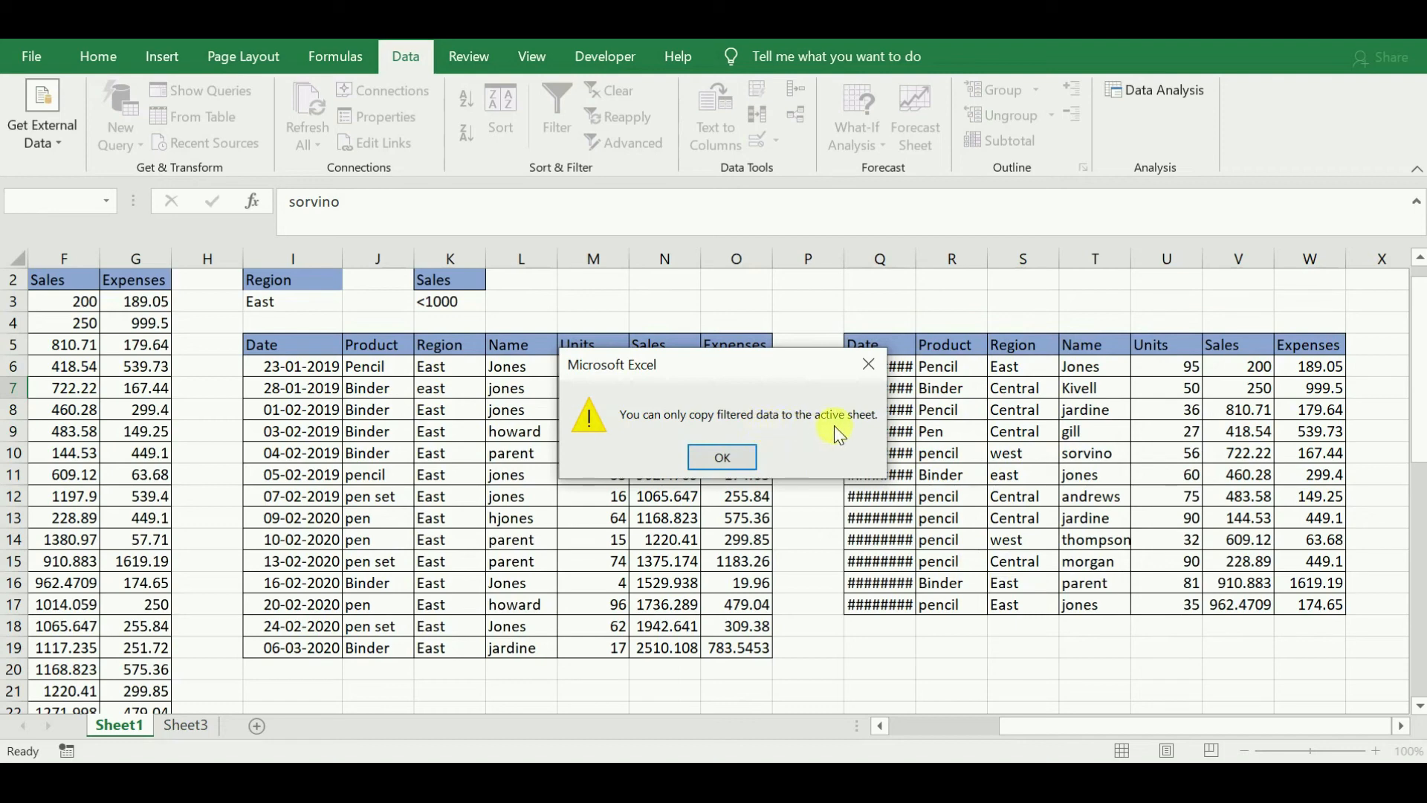
{"action": "left_click", "coordinate": [720, 459]}
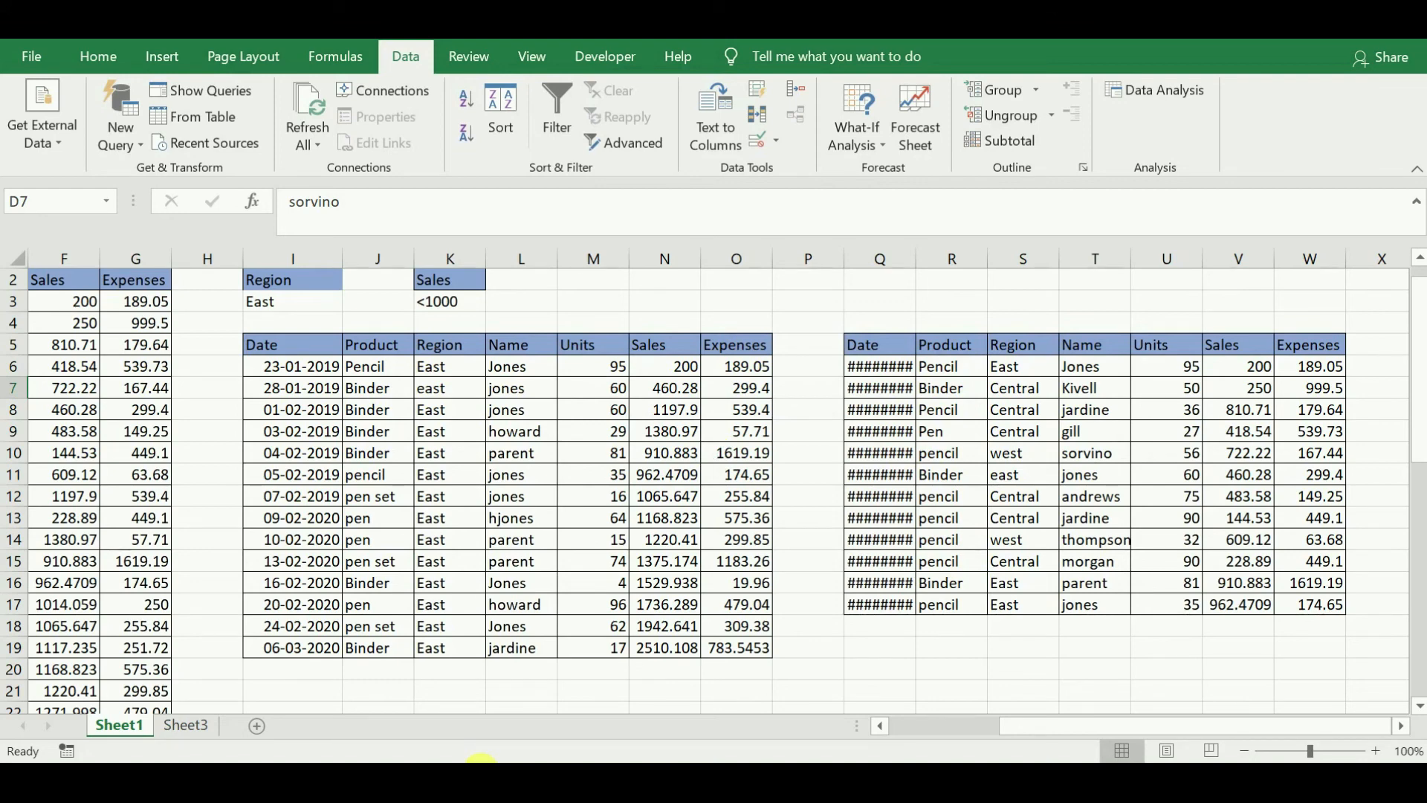
Start an advanced filter from Sheet3 with the Sheet1 sales table A2:G46 as its list range.
{"action": "left_click", "coordinate": [194, 724]}
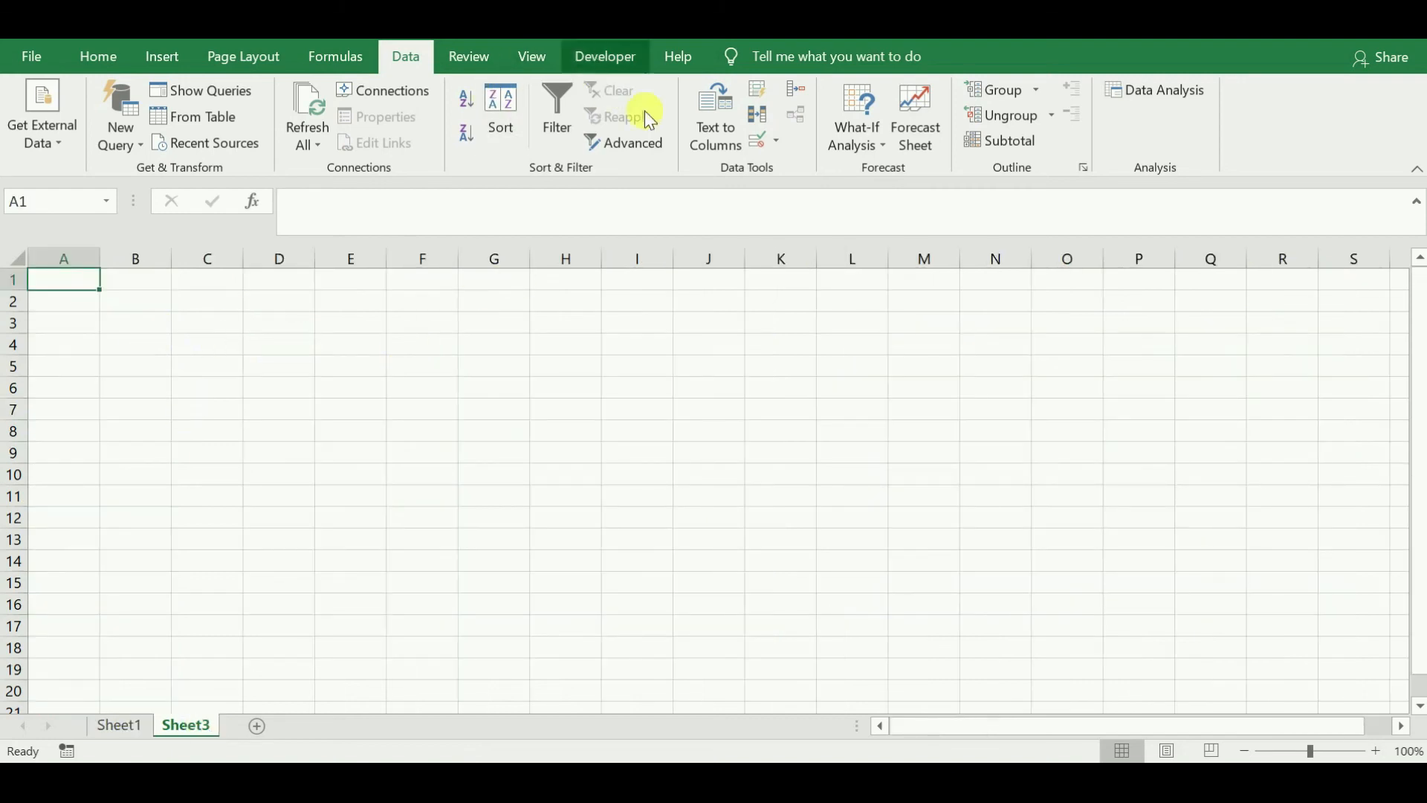
{"action": "left_click", "coordinate": [652, 146]}
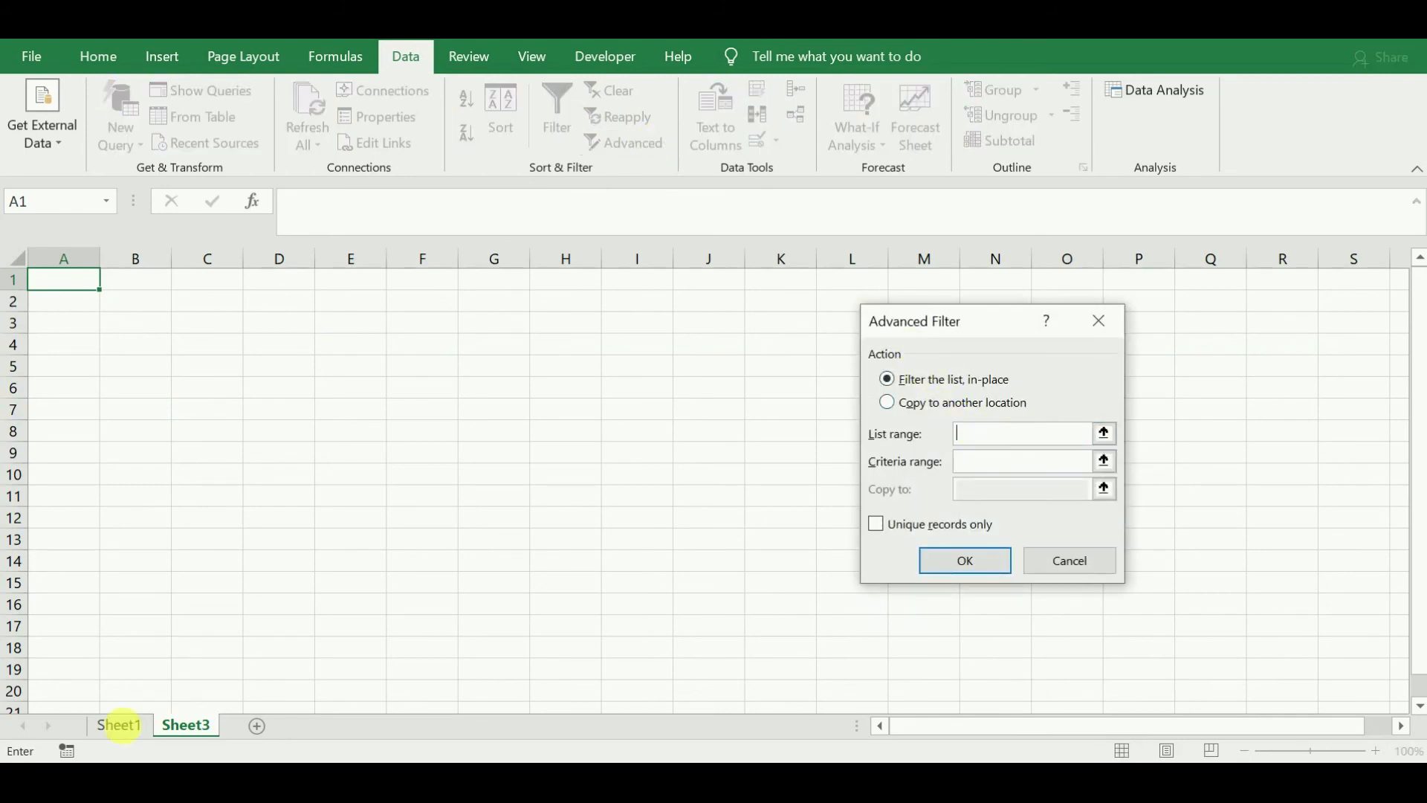
{"action": "left_click", "coordinate": [122, 729]}
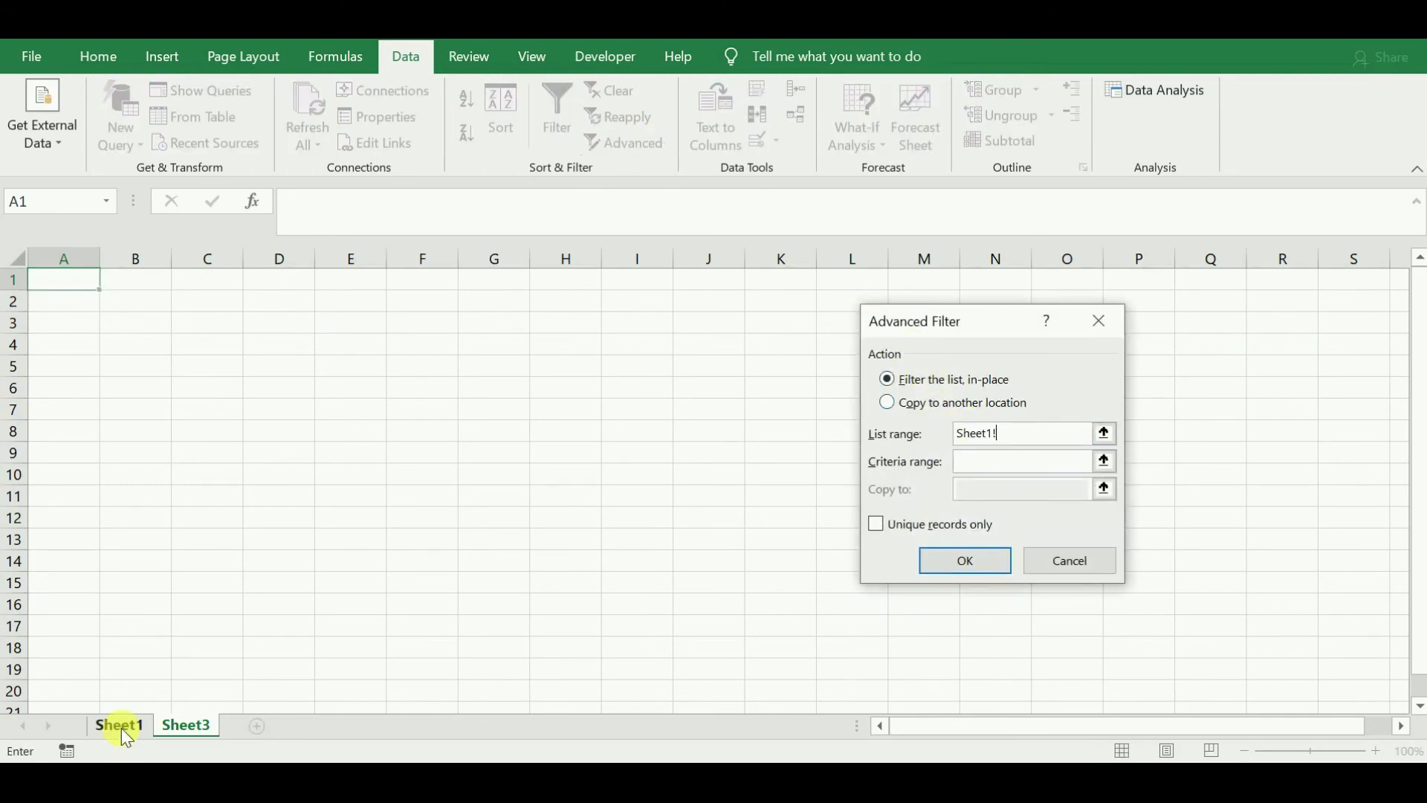
{"action": "scroll", "coordinate": [362, 666], "scroll_direction": "left", "scroll_amount": 5}
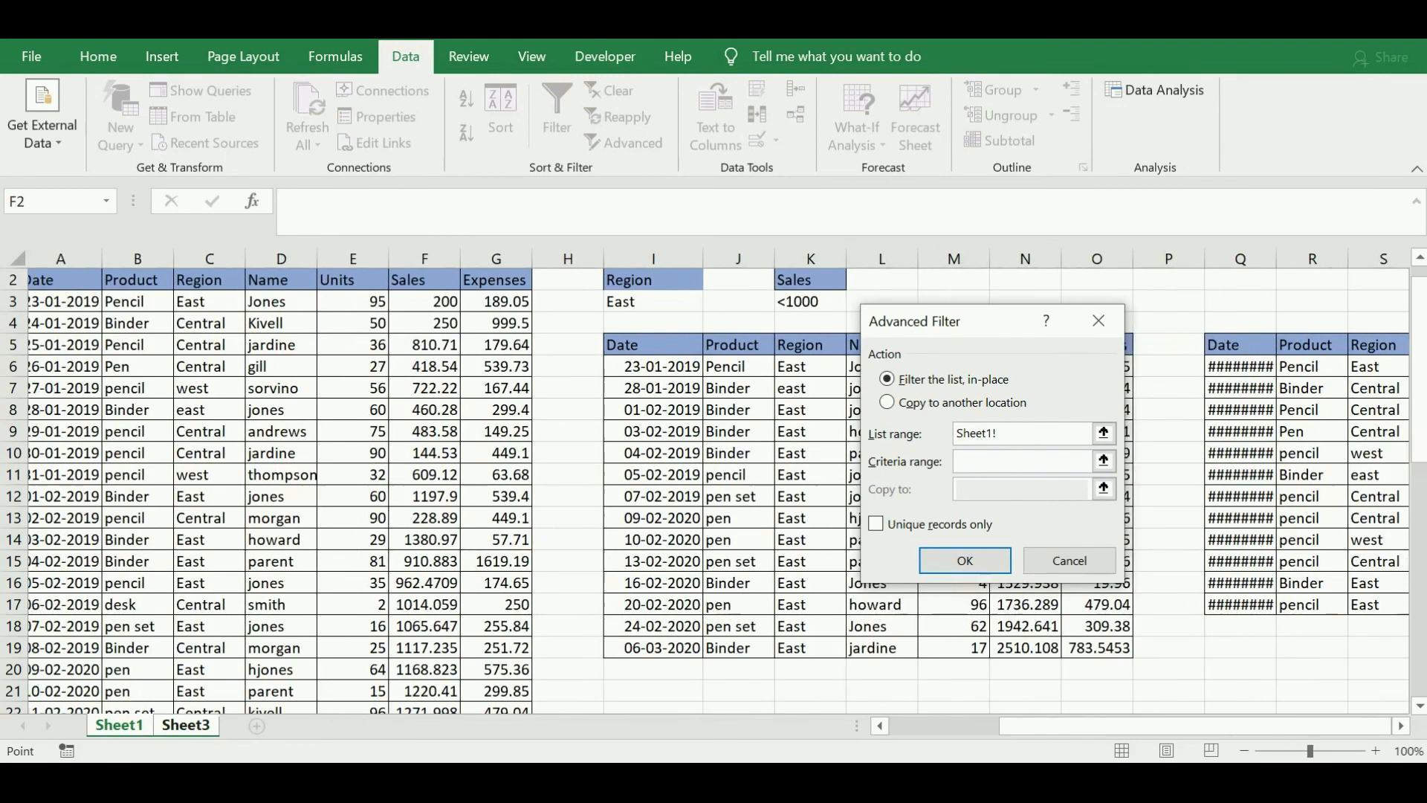
{"action": "scroll", "coordinate": [361, 666], "scroll_direction": "up", "scroll_amount": 1}
{"action": "left_click", "coordinate": [70, 310]}
{"action": "key", "text": "ctrl+shift+Right"}
{"action": "key", "text": "ctrl+shift+Down"}
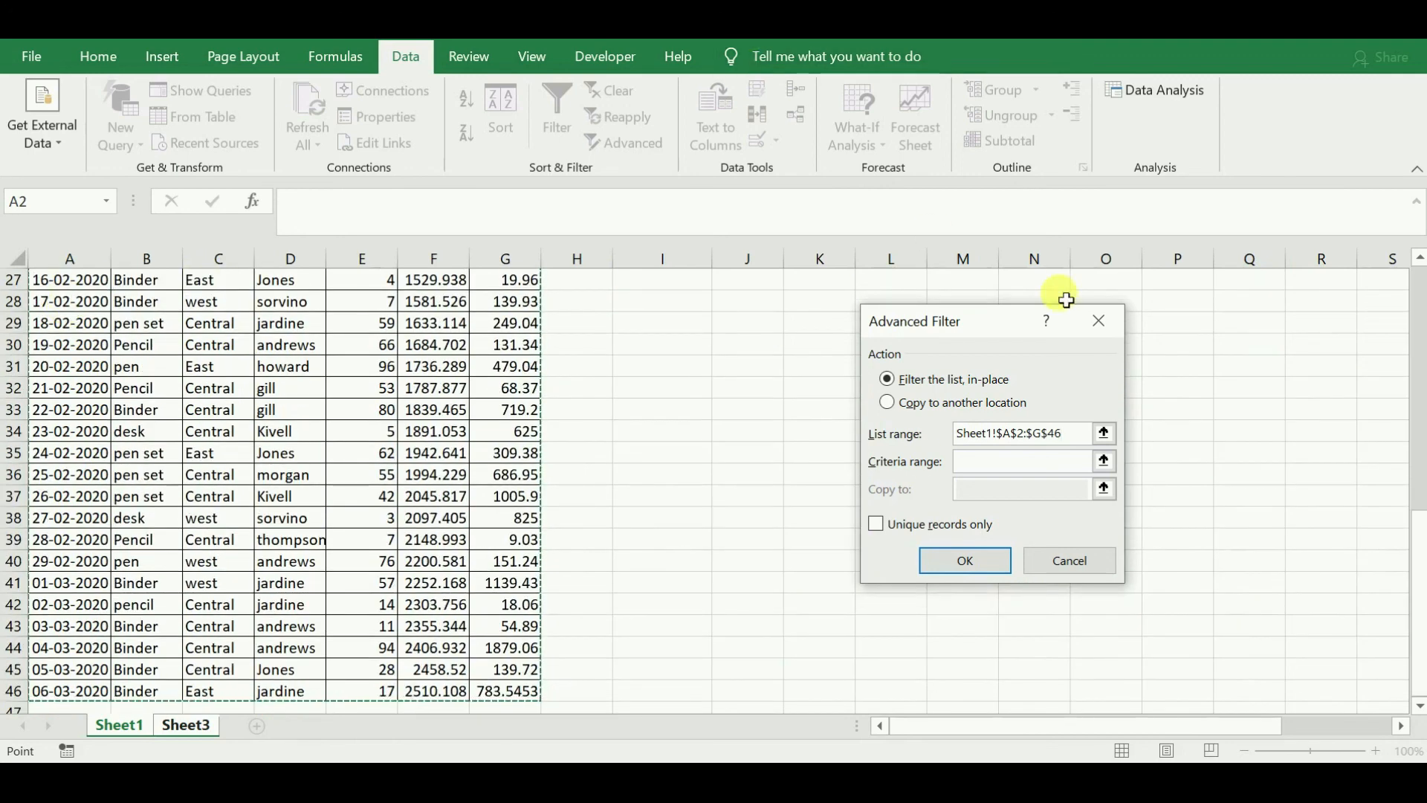
Set the filter's criteria range to the Region criterion in I2:I3 of Sheet1.
{"action": "left_click", "coordinate": [1001, 462]}
{"action": "key", "text": "ctrl+Page_Down"}
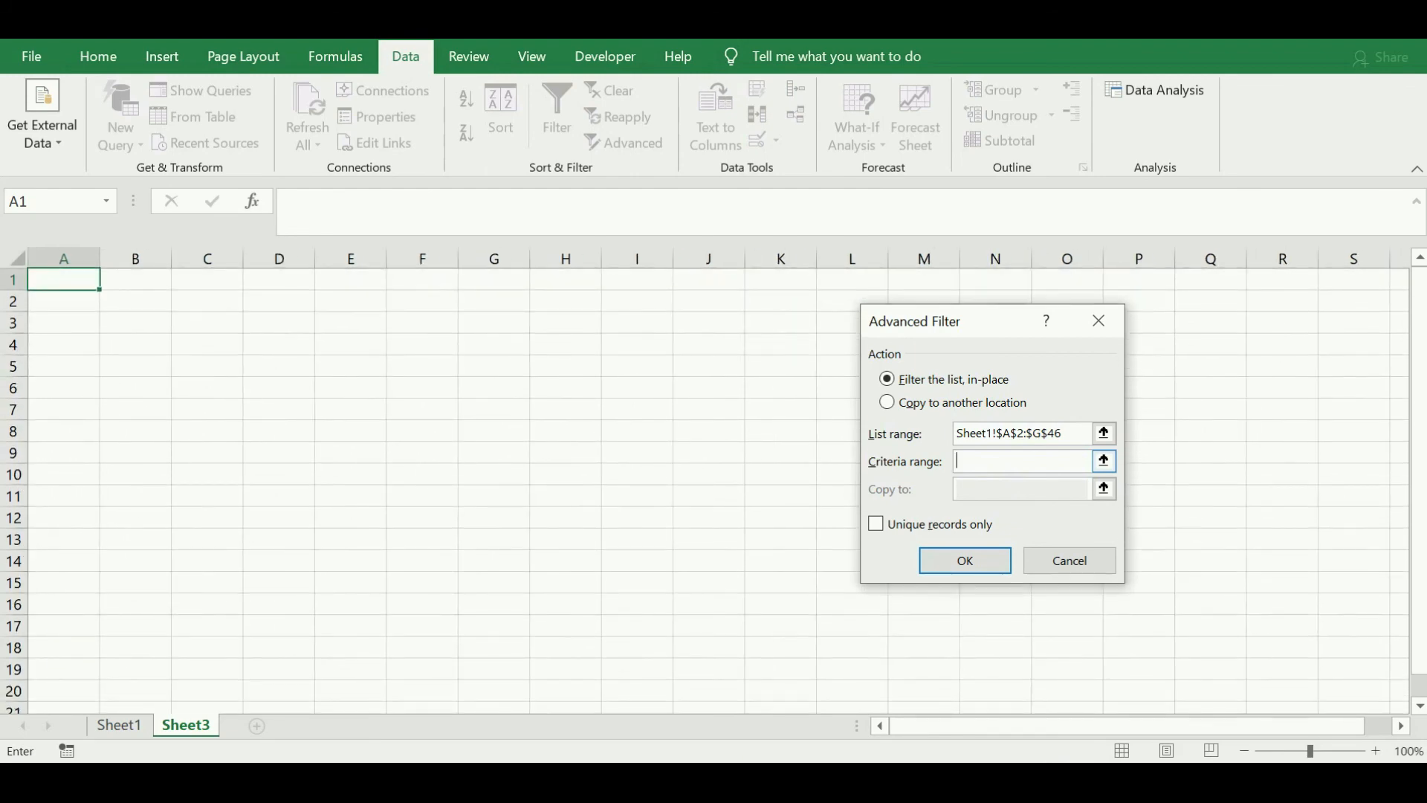
{"action": "left_click", "coordinate": [121, 726]}
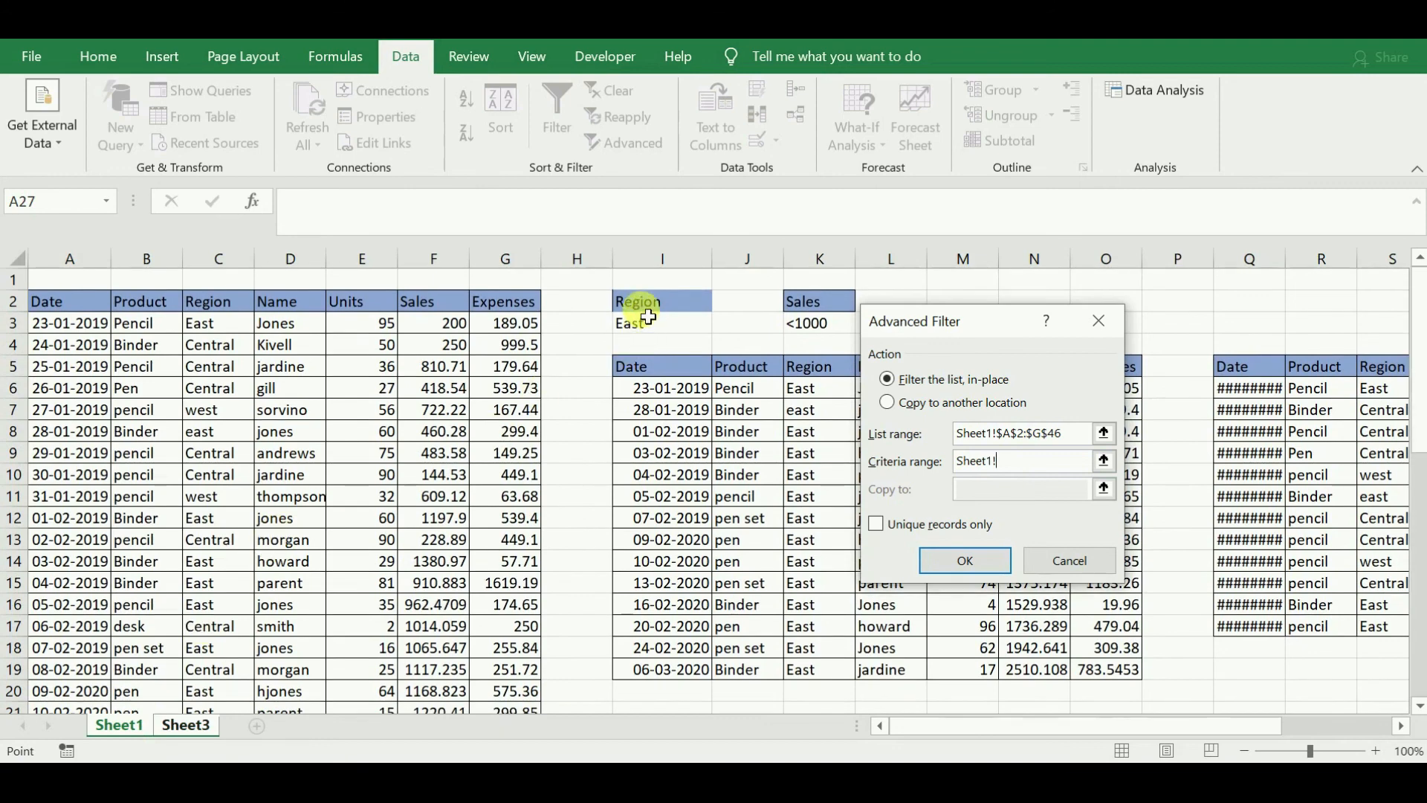
{"action": "left_click", "coordinate": [645, 307]}
{"action": "left_click_drag", "start_coordinate": [646, 306], "coordinate": [638, 325]}
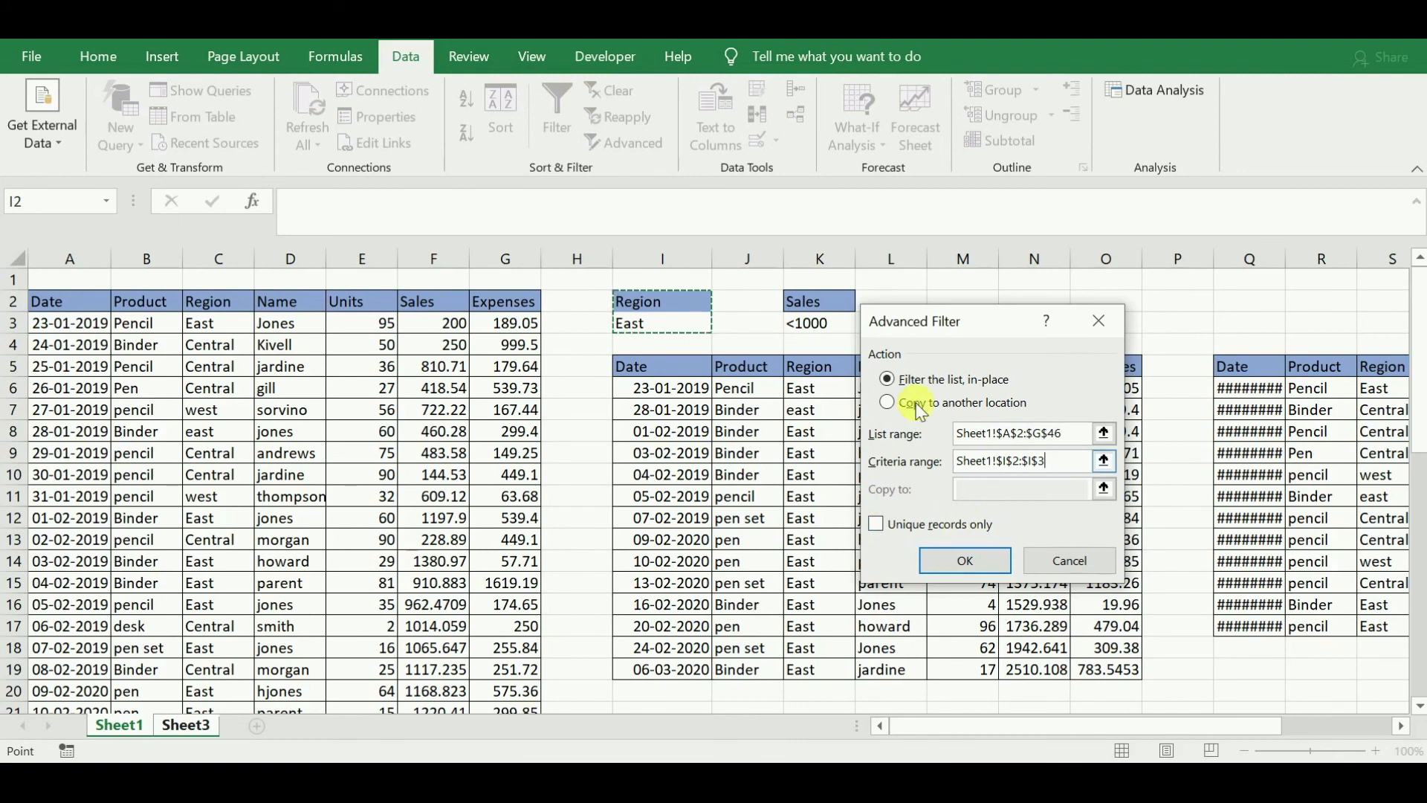
Have the filter copy its results to A1 of Sheet3, run it, and compare the extracted rows with Sheet1.
{"action": "left_click", "coordinate": [889, 404]}
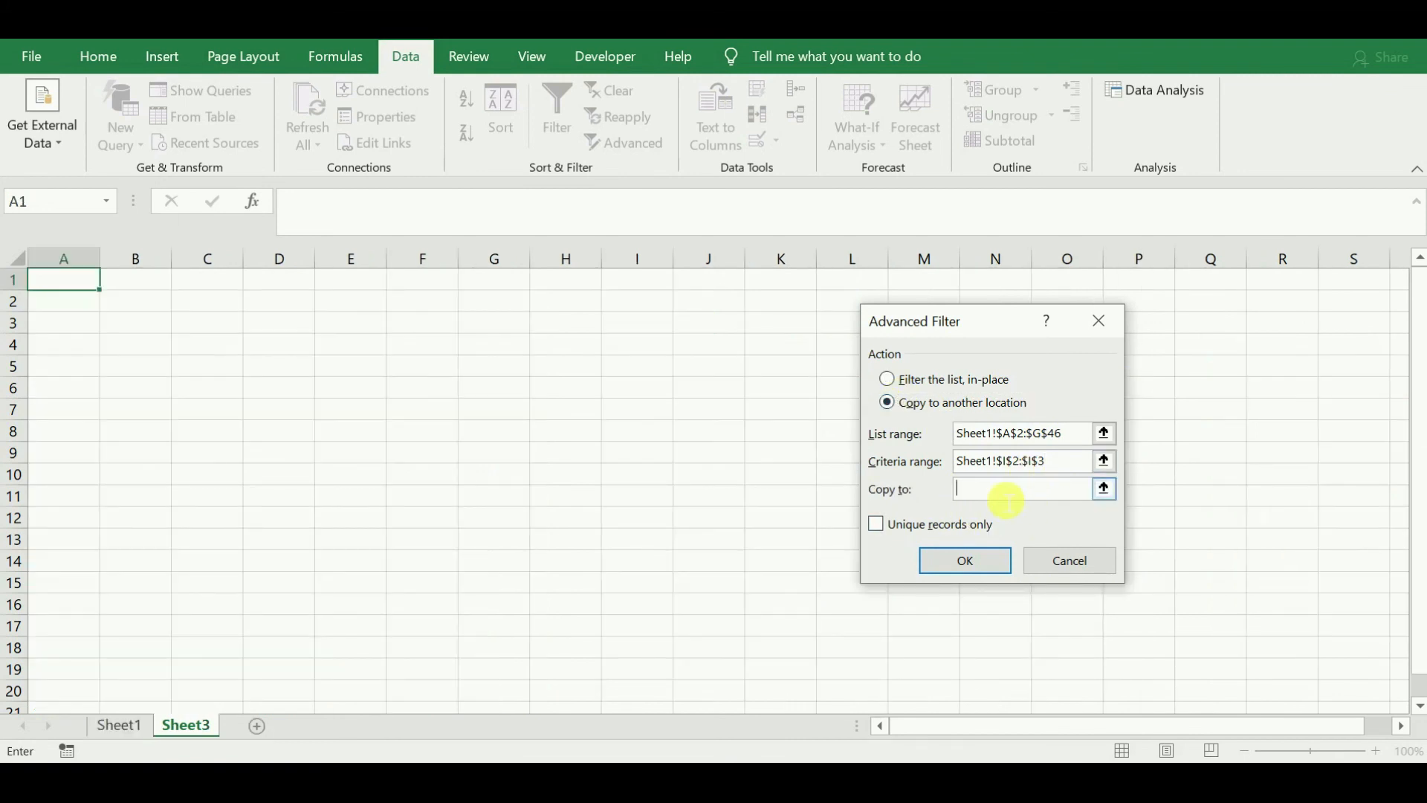
{"action": "left_click", "coordinate": [67, 294]}
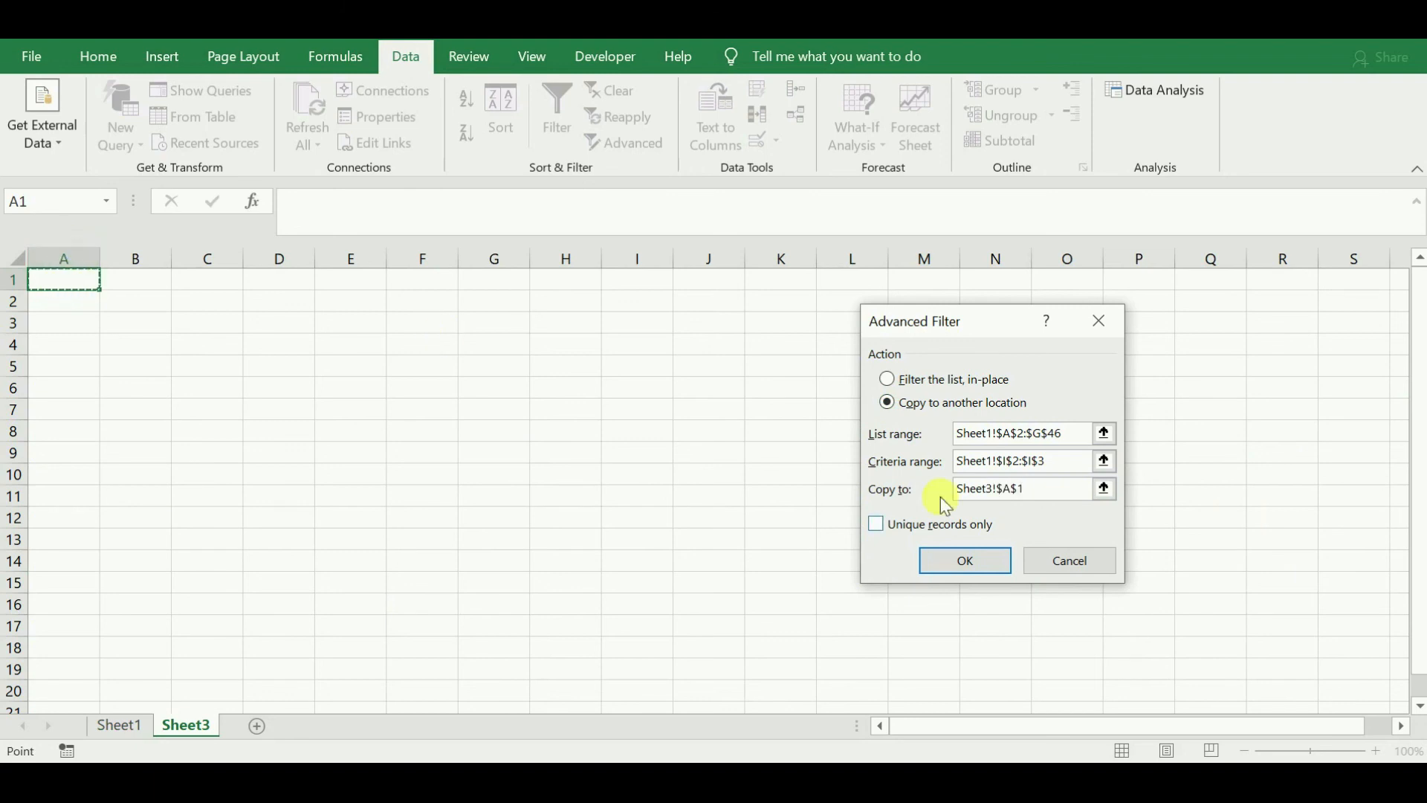
{"action": "left_click", "coordinate": [954, 562]}
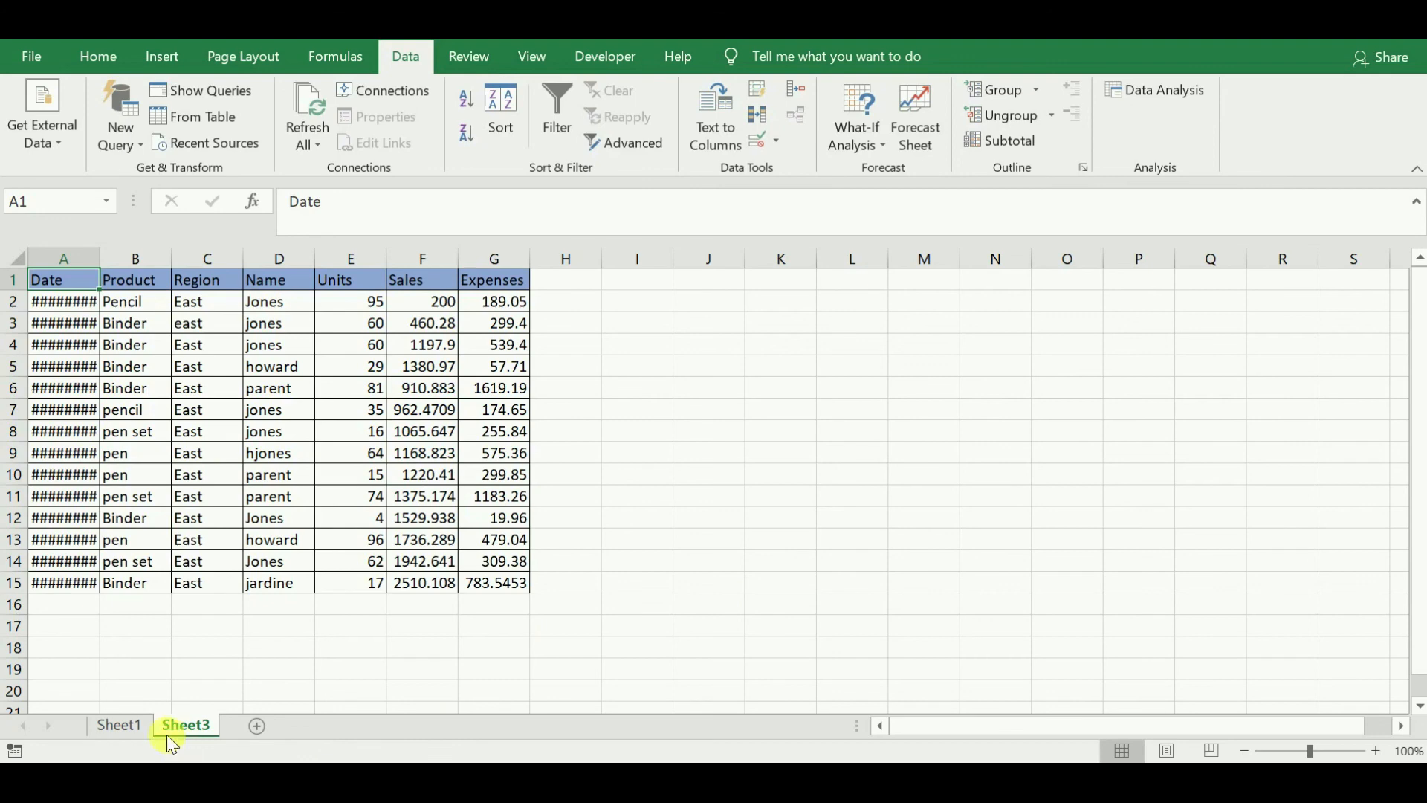
{"action": "left_click", "coordinate": [119, 725]}
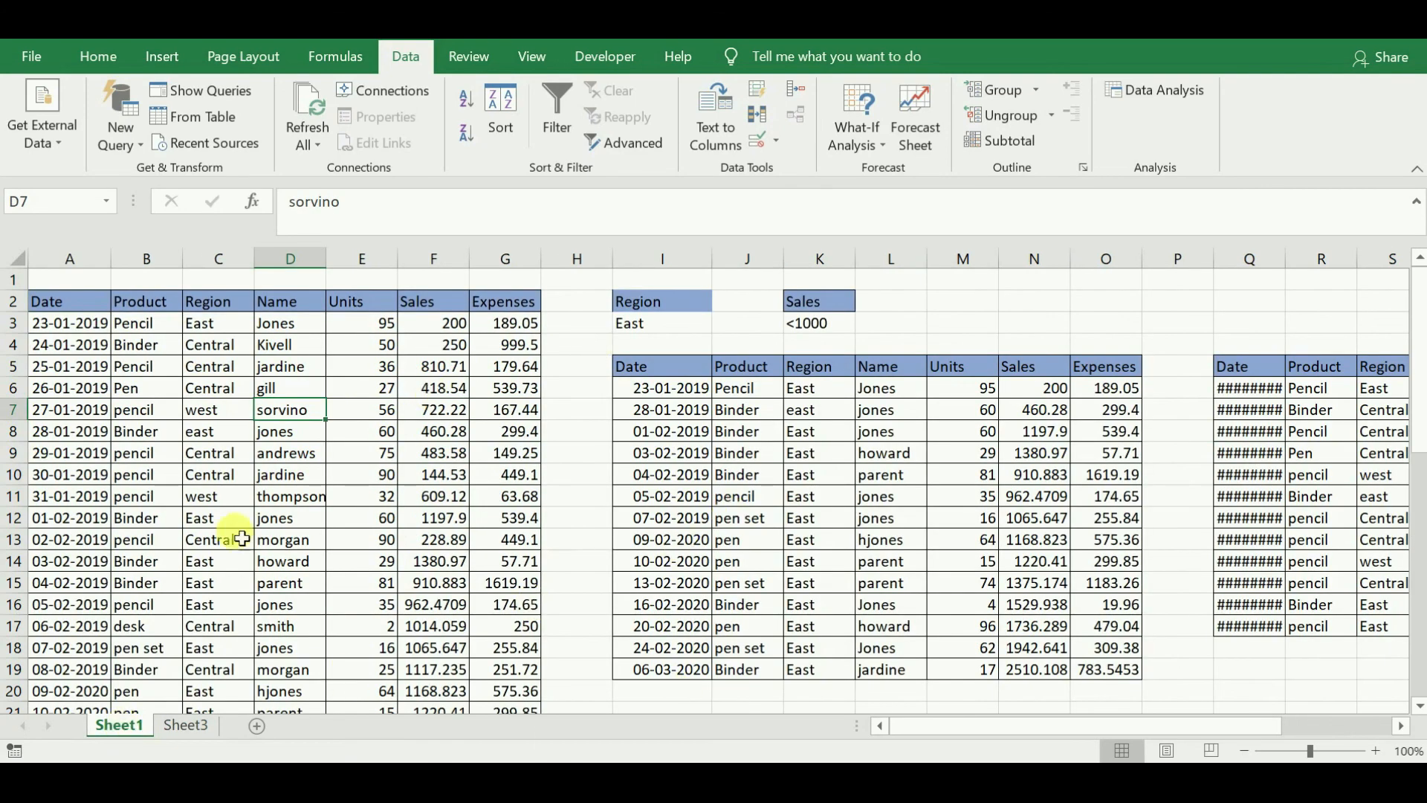
{"action": "left_click", "coordinate": [186, 725]}
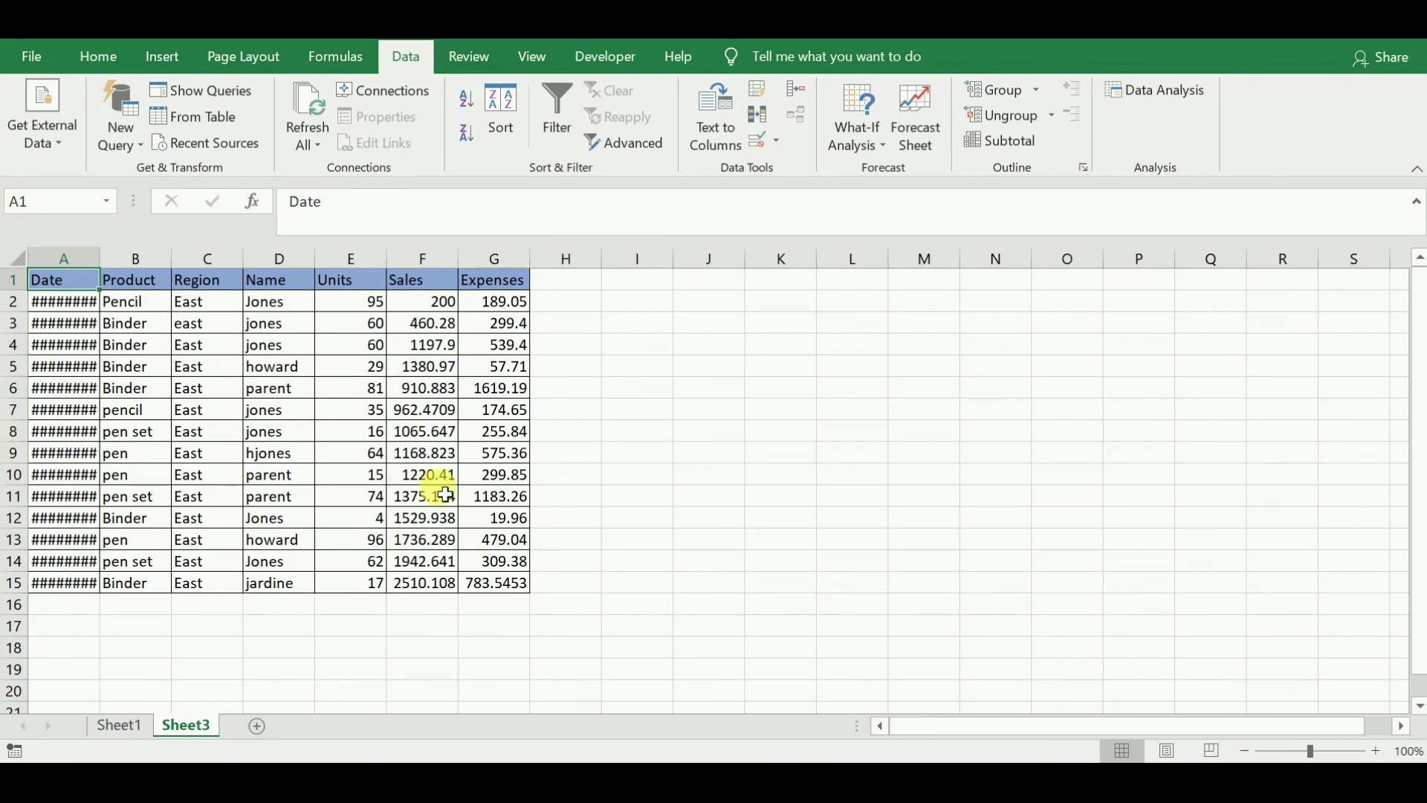
{"action": "double_click", "coordinate": [74, 280]}
{"action": "left_click", "coordinate": [84, 260]}
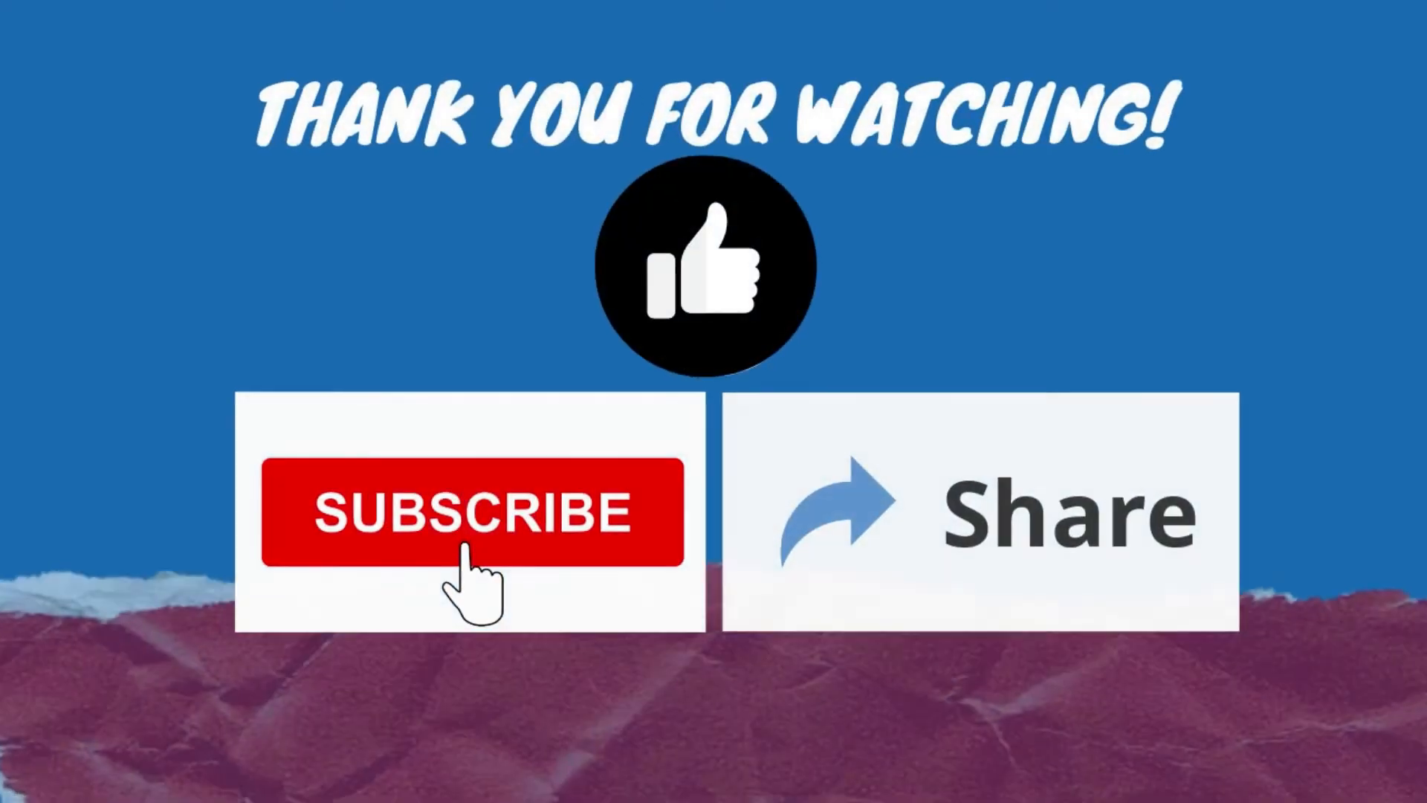